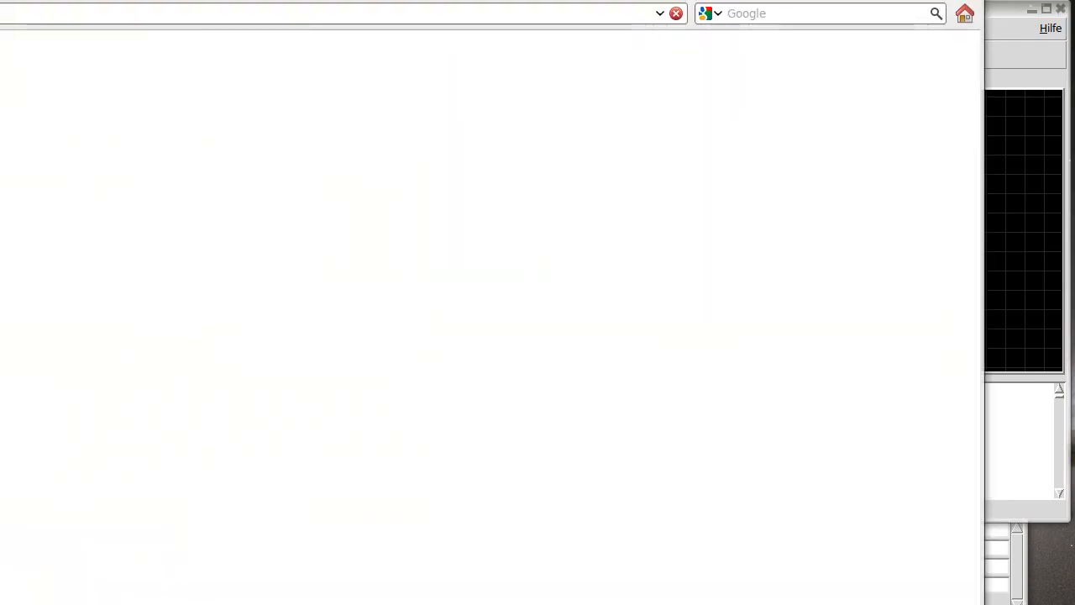
- Open the LinuxCNCKnowledgeBase page of the LinuxCNC documentation wiki in the browser
{"action": "left_click_drag", "start_coordinate": [174, 0], "coordinate": [359, 20]}
{"action": "left_click", "coordinate": [370, 85]}
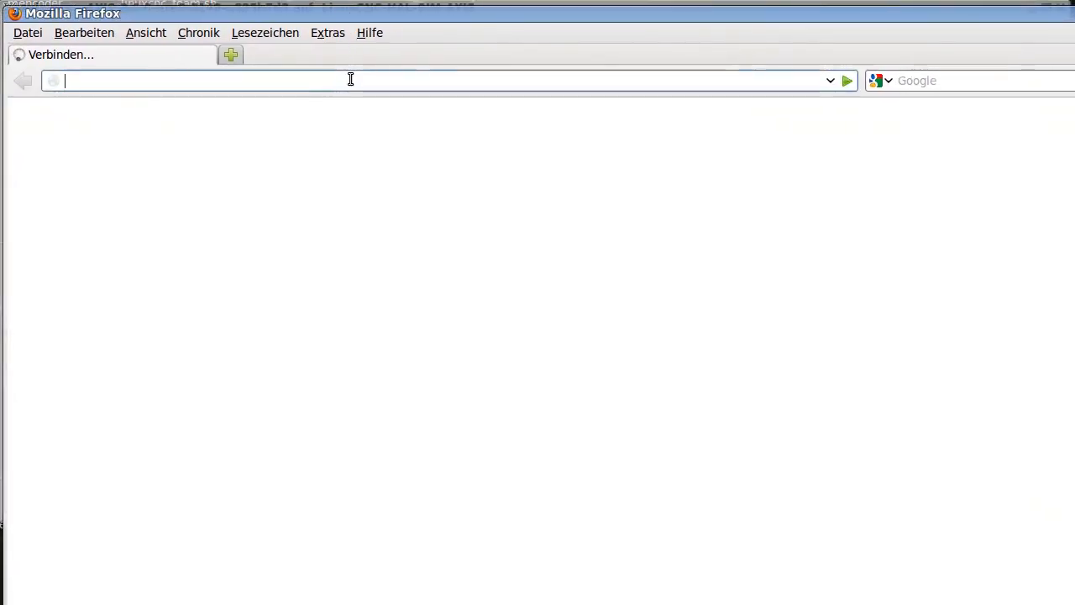
{"action": "type", "text": "linuxcnc.org/"}
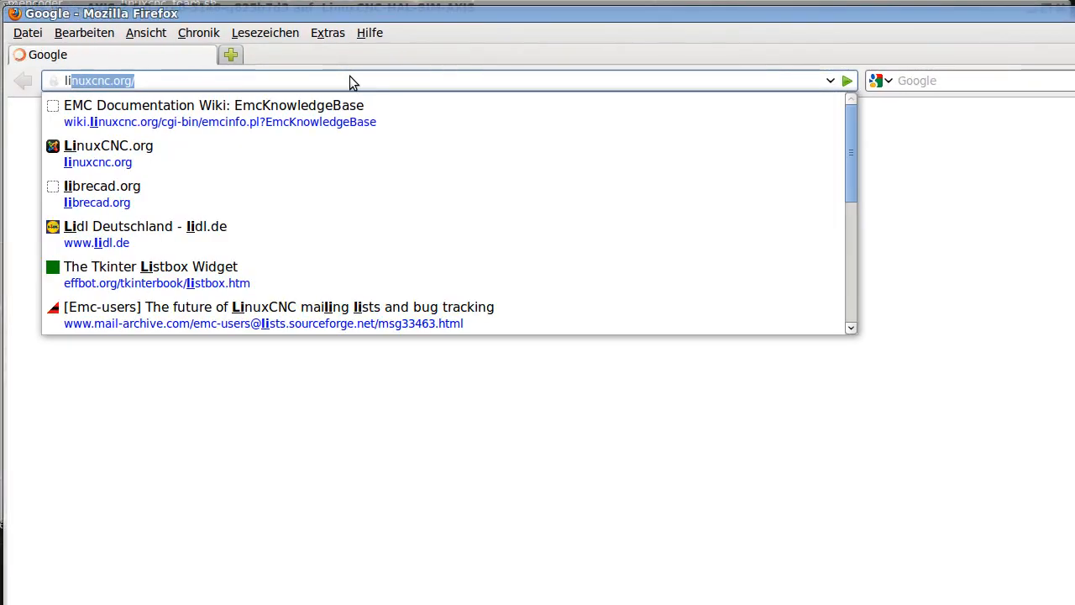
{"action": "left_click", "coordinate": [329, 110]}
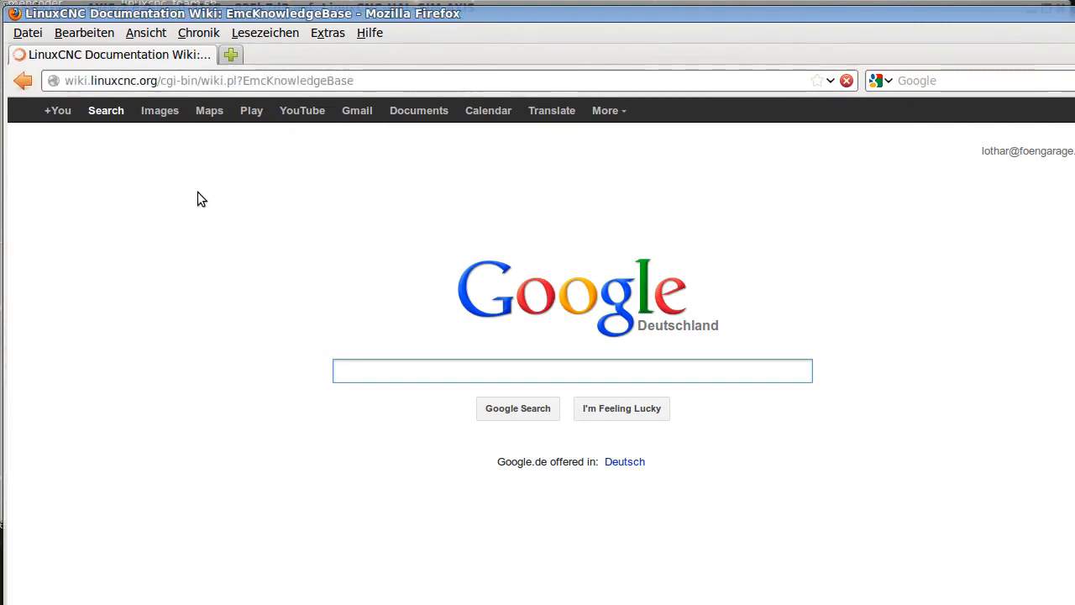
{"action": "left_click", "coordinate": [96, 165]}
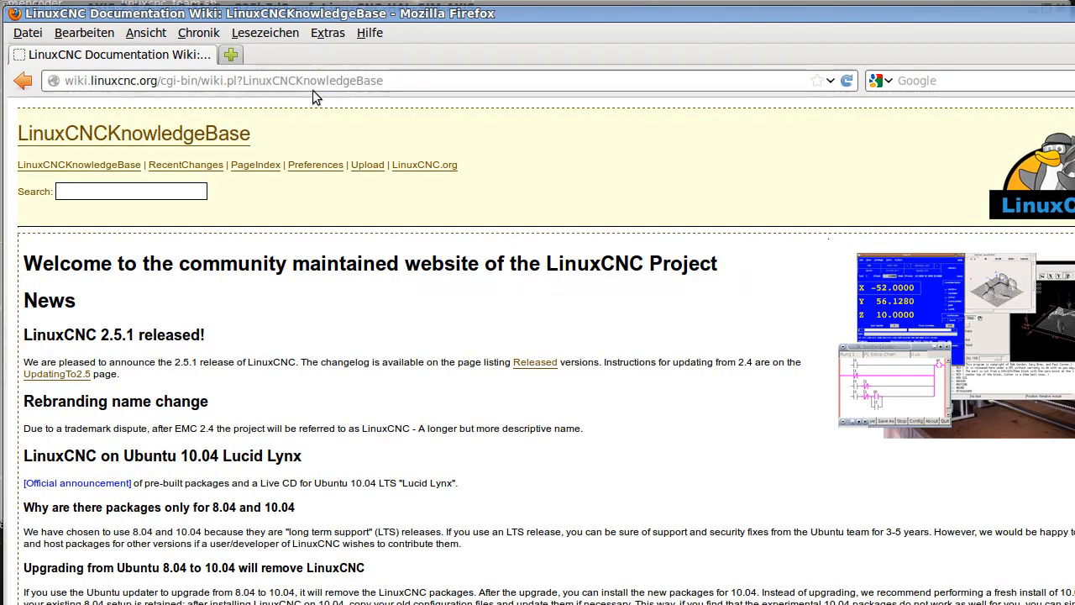
- Look through the wiki's table of contents, including the configuration, usage and communication sections
{"action": "scroll", "coordinate": [233, 384], "scroll_direction": "down", "scroll_amount": 20}
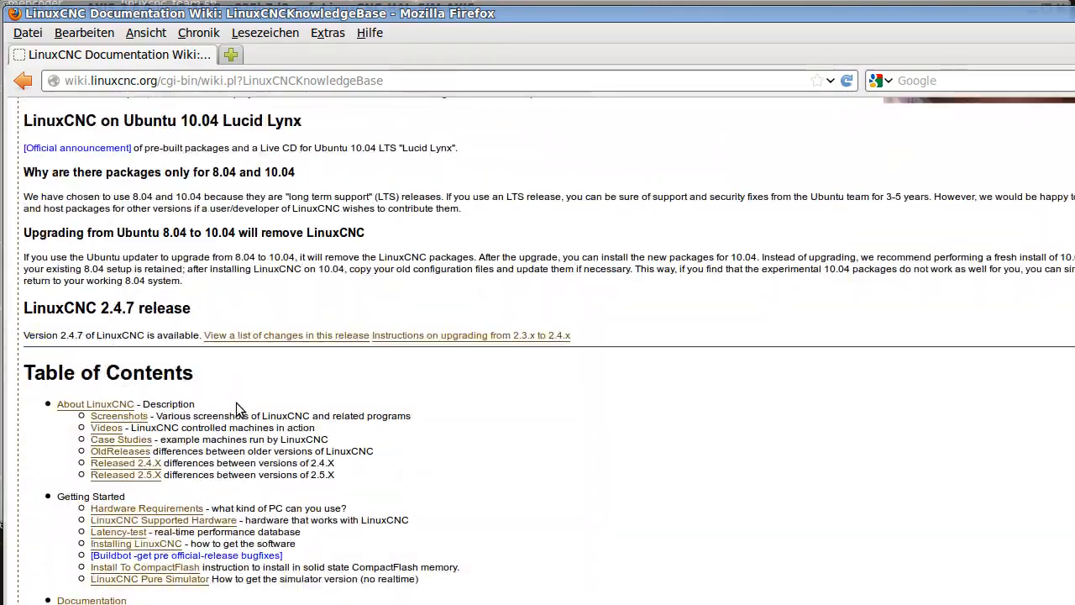
{"action": "scroll", "coordinate": [248, 398], "scroll_direction": "down", "scroll_amount": 20}
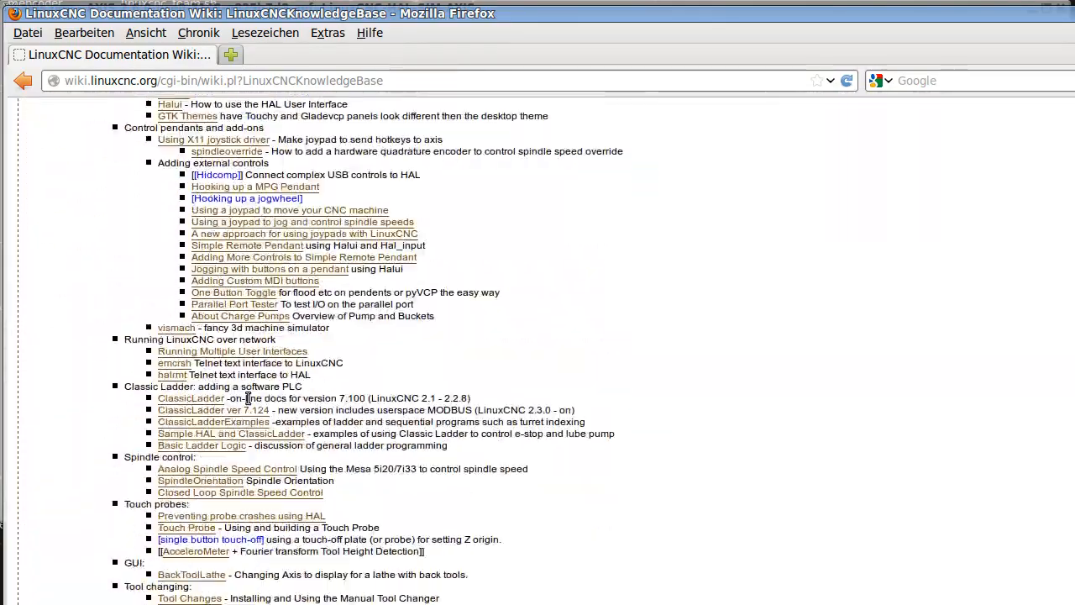
{"action": "scroll", "coordinate": [248, 398], "scroll_direction": "down", "scroll_amount": 4}
{"action": "scroll", "coordinate": [248, 398], "scroll_direction": "up", "scroll_amount": 18}
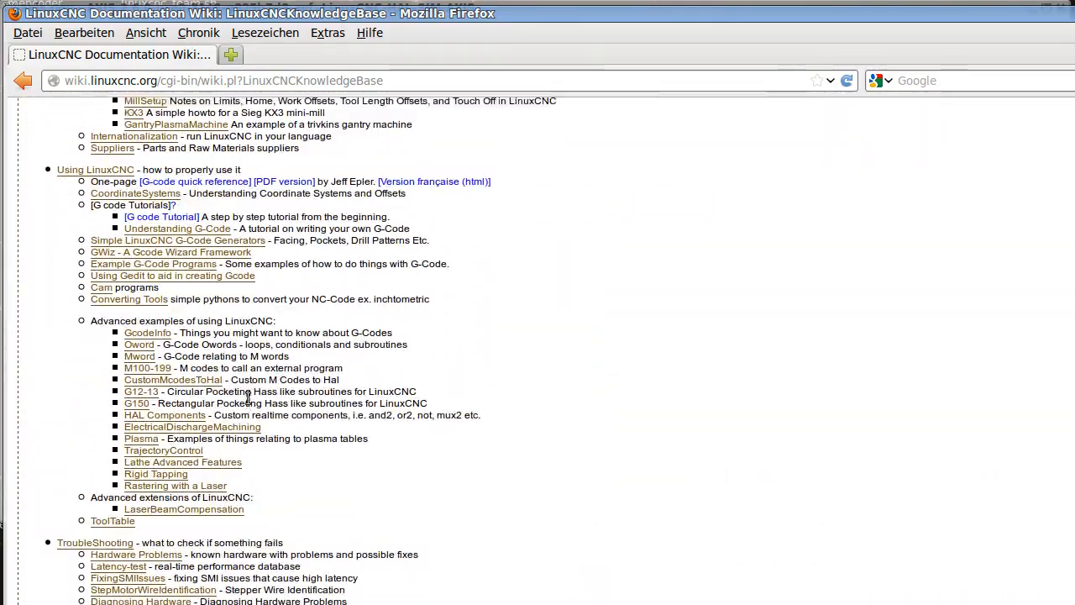
{"action": "scroll", "coordinate": [247, 398], "scroll_direction": "up", "scroll_amount": 20}
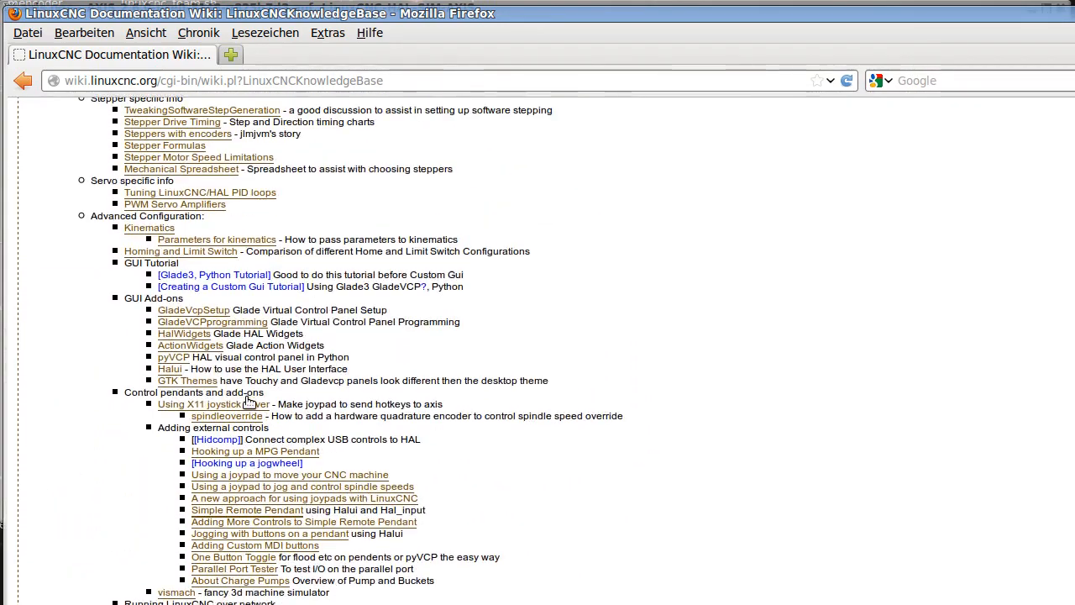
{"action": "scroll", "coordinate": [247, 401], "scroll_direction": "up", "scroll_amount": 2}
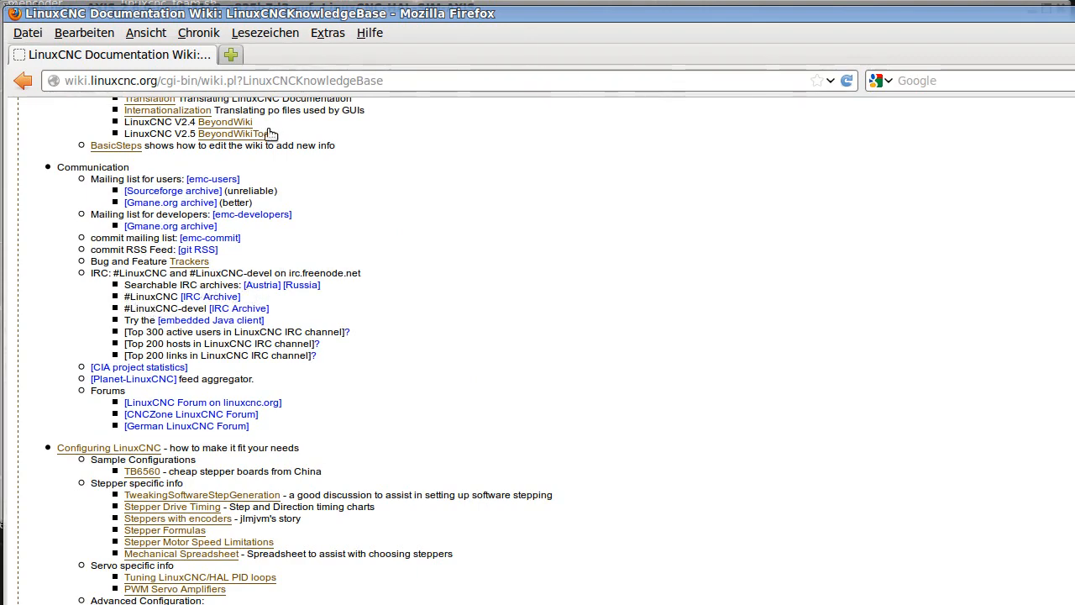
- Launch the ChatZilla IRC client from the browser and position its window over the wiki page
{"action": "left_click", "coordinate": [326, 34]}
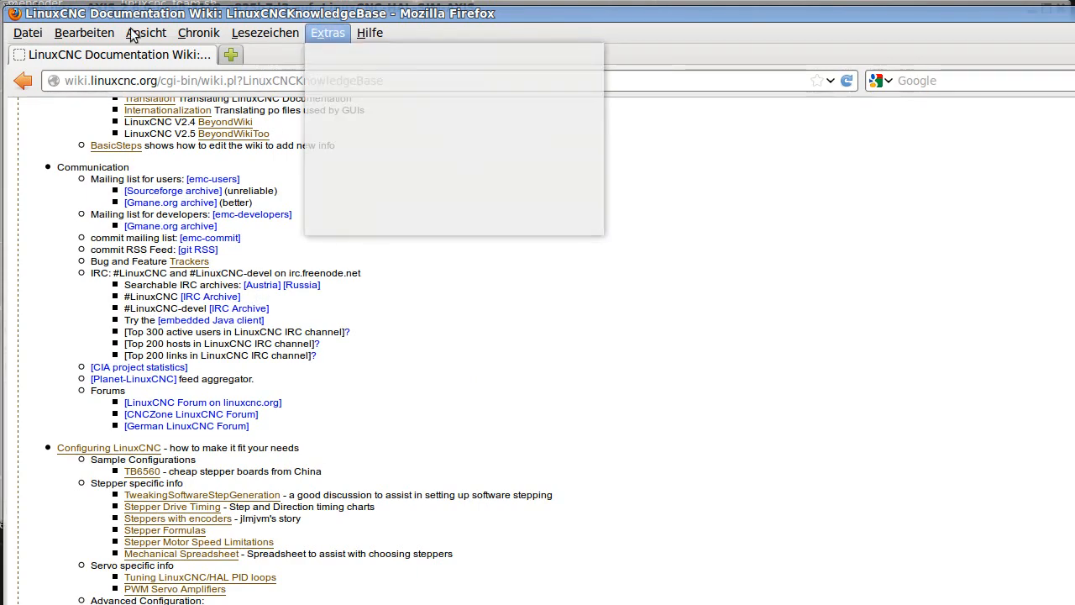
{"action": "mouse_move", "coordinate": [55, 26]}
{"action": "mouse_move", "coordinate": [328, 33]}
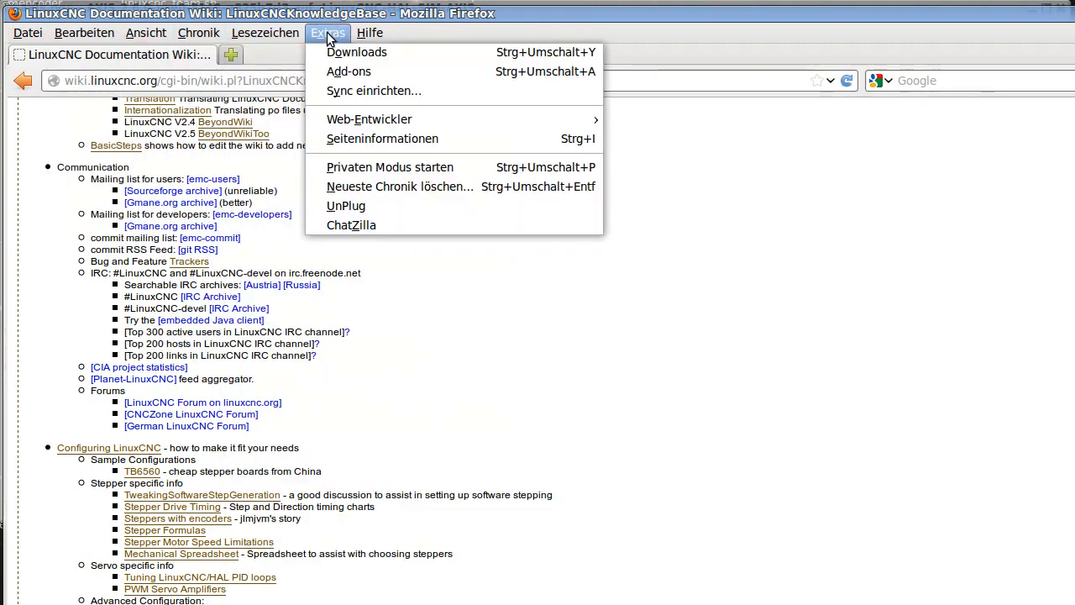
{"action": "key", "text": "Up"}
{"action": "key", "text": "Up"}
{"action": "key", "text": "Up"}
{"action": "key", "text": "Up"}
{"action": "left_click", "coordinate": [359, 225]}
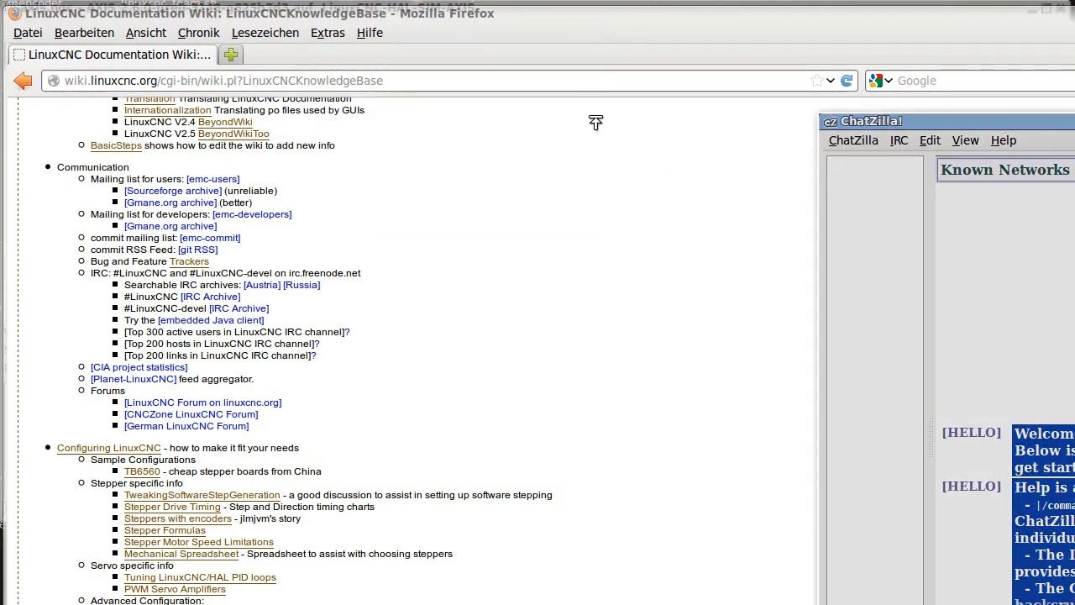
{"action": "left_click_drag", "start_coordinate": [935, 66], "coordinate": [281, 2]}
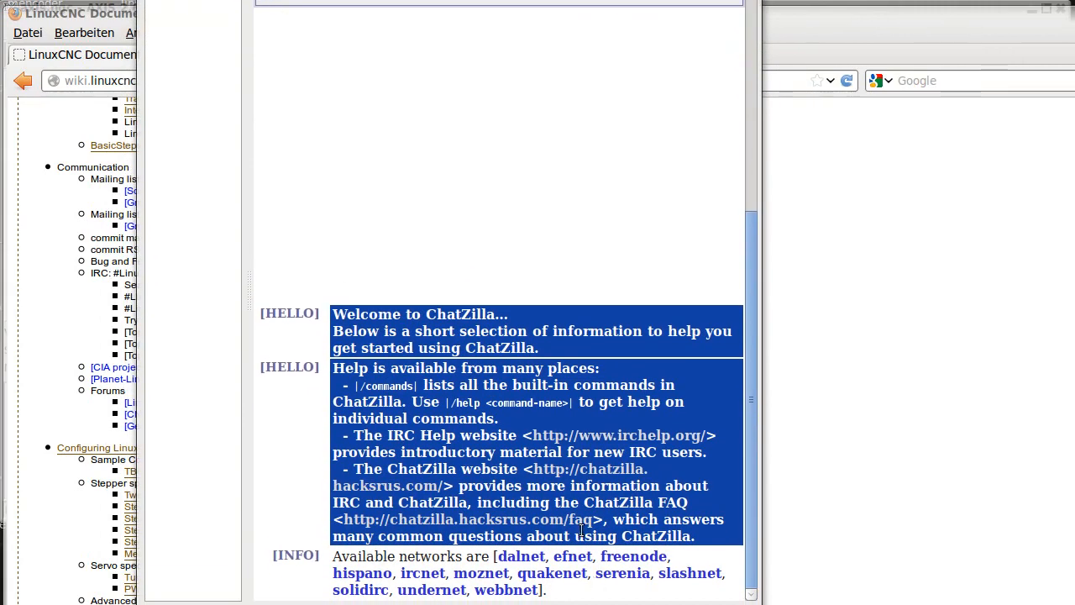
- Connect to the freenode network and join the linuxcnc channel with the /join command
{"action": "left_click", "coordinate": [633, 556]}
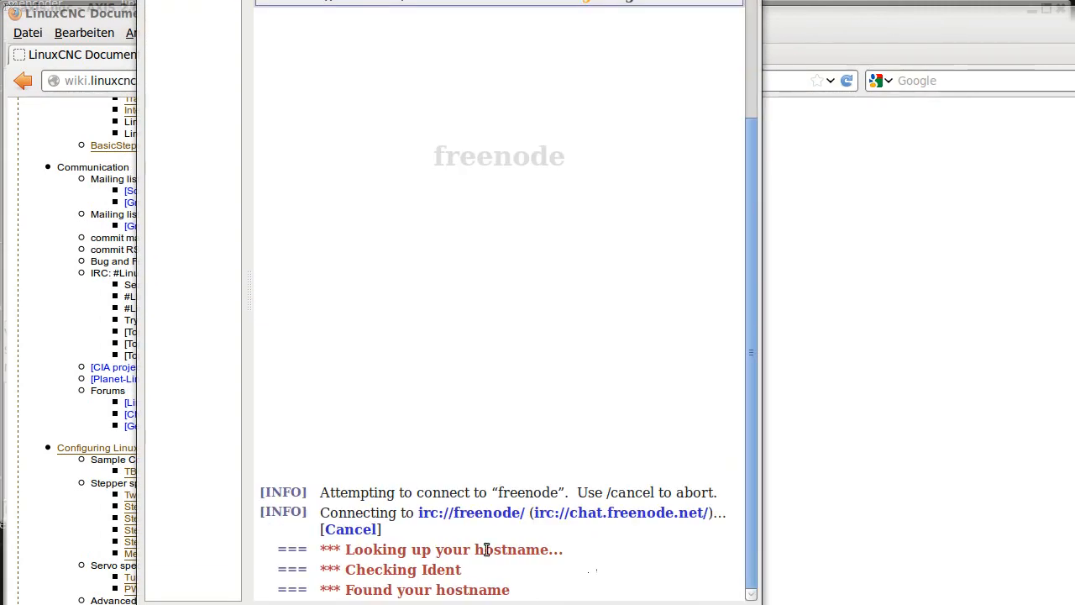
{"action": "key", "text": "alt+Tab"}
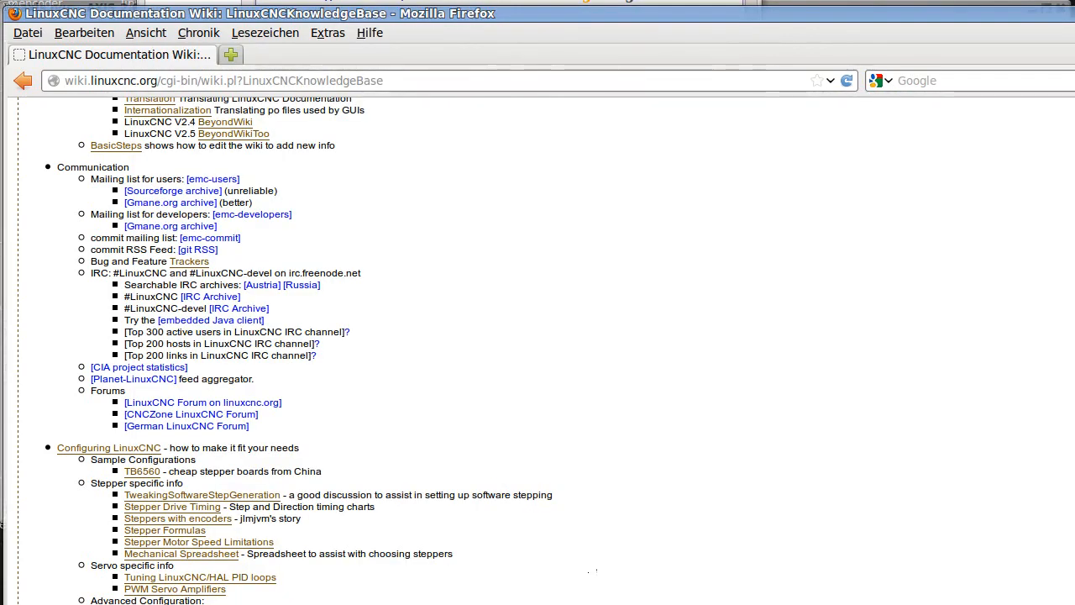
{"action": "key", "text": "alt+Tab"}
{"action": "left_click_drag", "start_coordinate": [470, 604], "coordinate": [466, 577]}
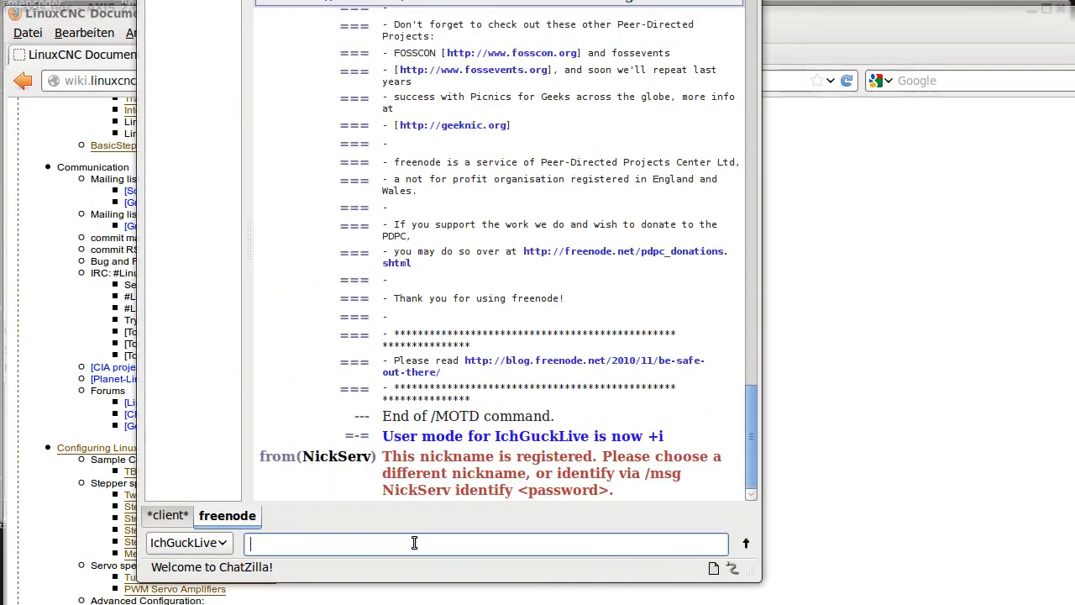
{"action": "type", "text": "/join"}
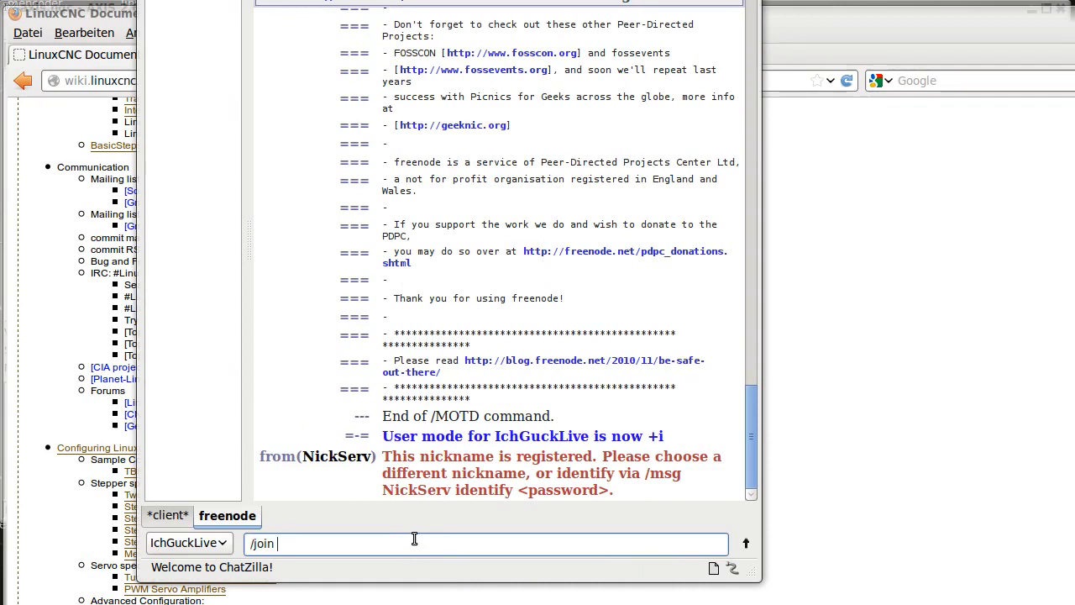
{"action": "type", "text": " linuxcnc"}
{"action": "key", "text": "Return"}
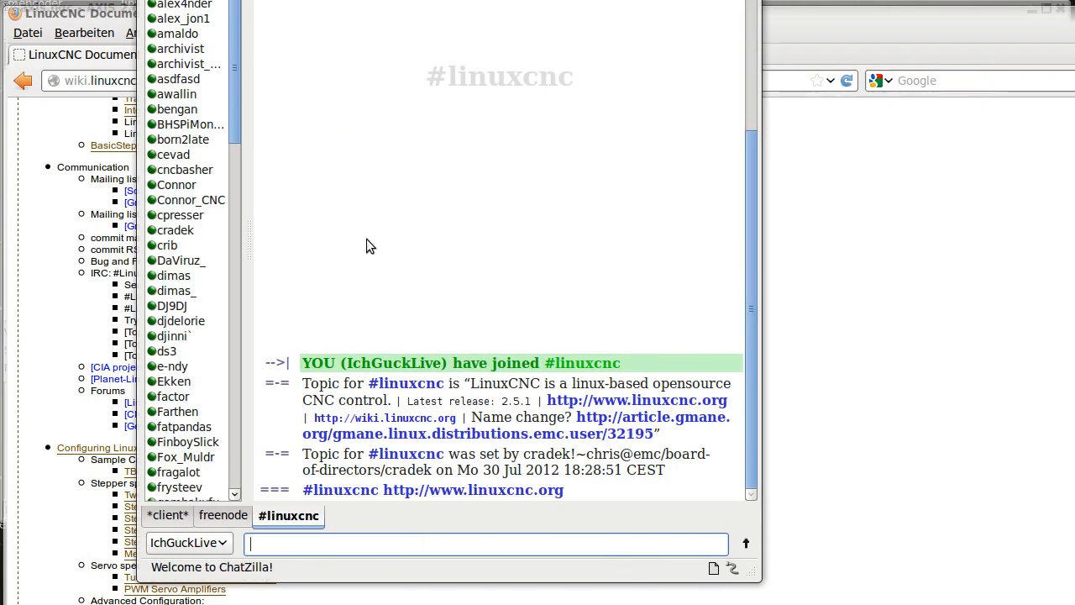
- Bring the chat window fully into view and check the channel's URL, user and topic header
{"action": "scroll", "coordinate": [438, 422], "scroll_direction": "up", "scroll_amount": 1}
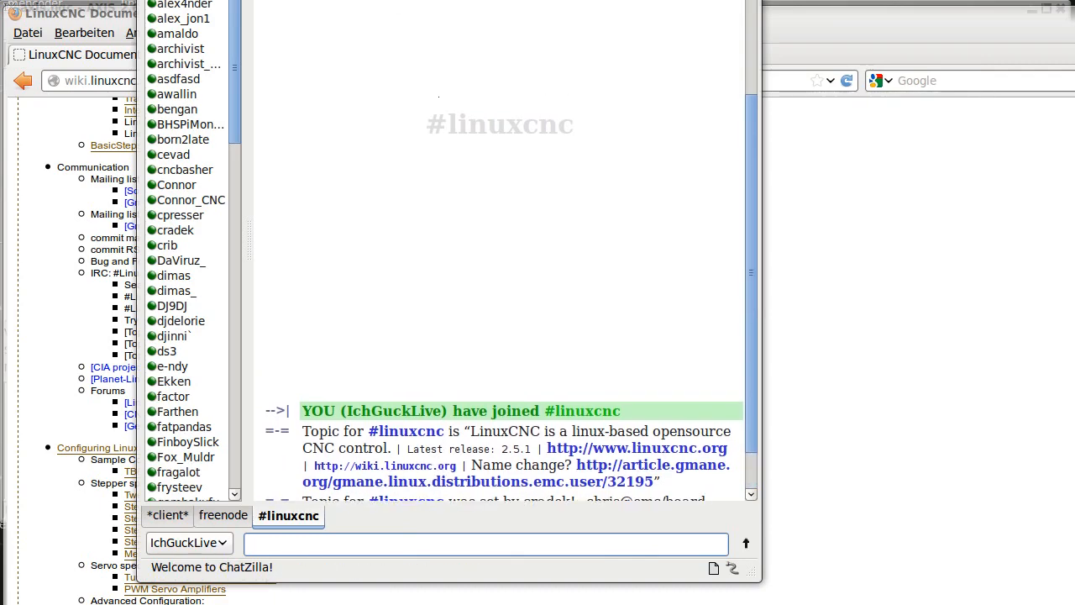
{"action": "left_click", "coordinate": [281, 0]}
{"action": "left_click", "coordinate": [296, 4]}
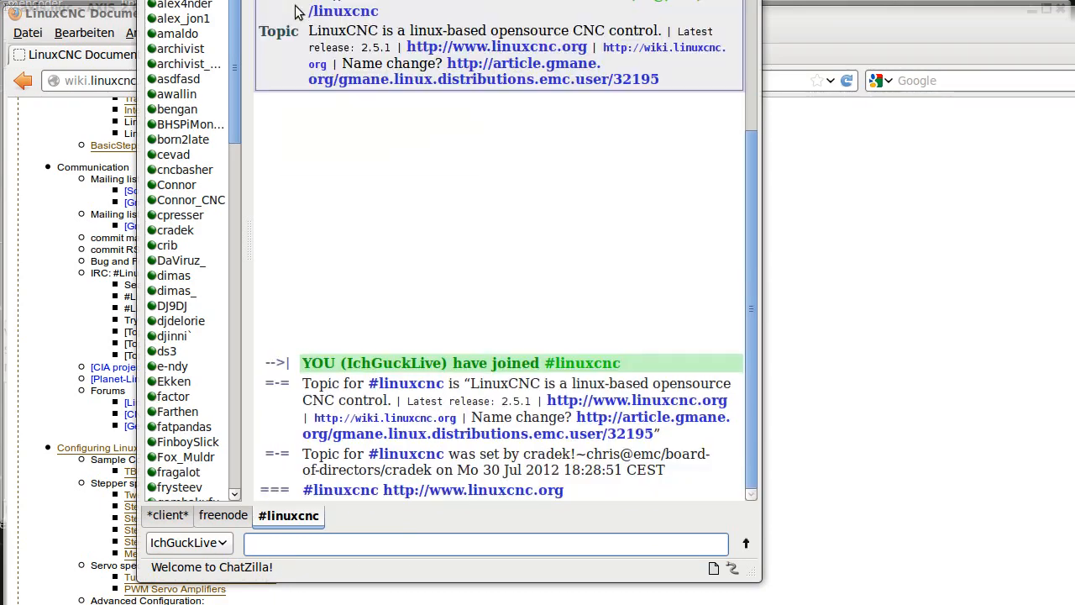
{"action": "left_click_drag", "start_coordinate": [439, 0], "coordinate": [440, 19]}
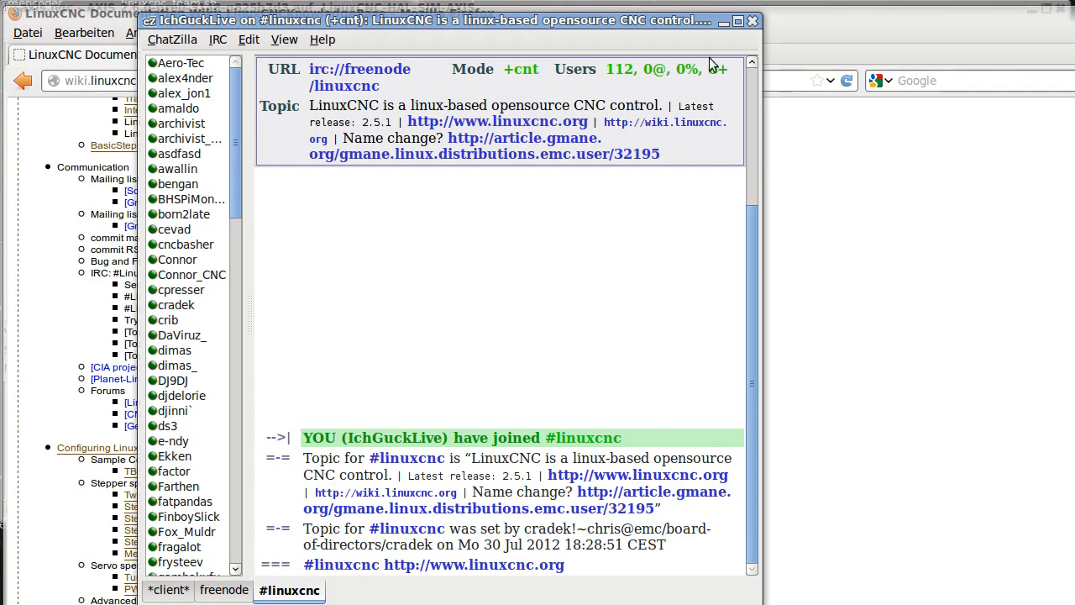
- Quit ChatZilla, confirming the disconnection from all networks and channels
{"action": "left_click", "coordinate": [753, 22]}
{"action": "left_click", "coordinate": [587, 376]}
{"action": "left_click", "coordinate": [753, 21]}
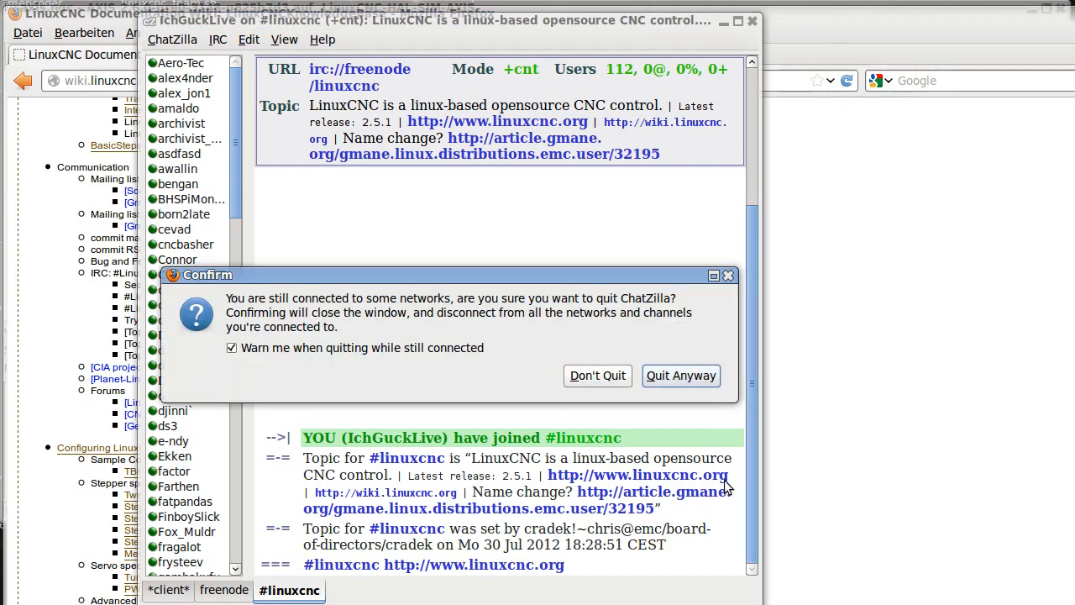
{"action": "left_click", "coordinate": [678, 376]}
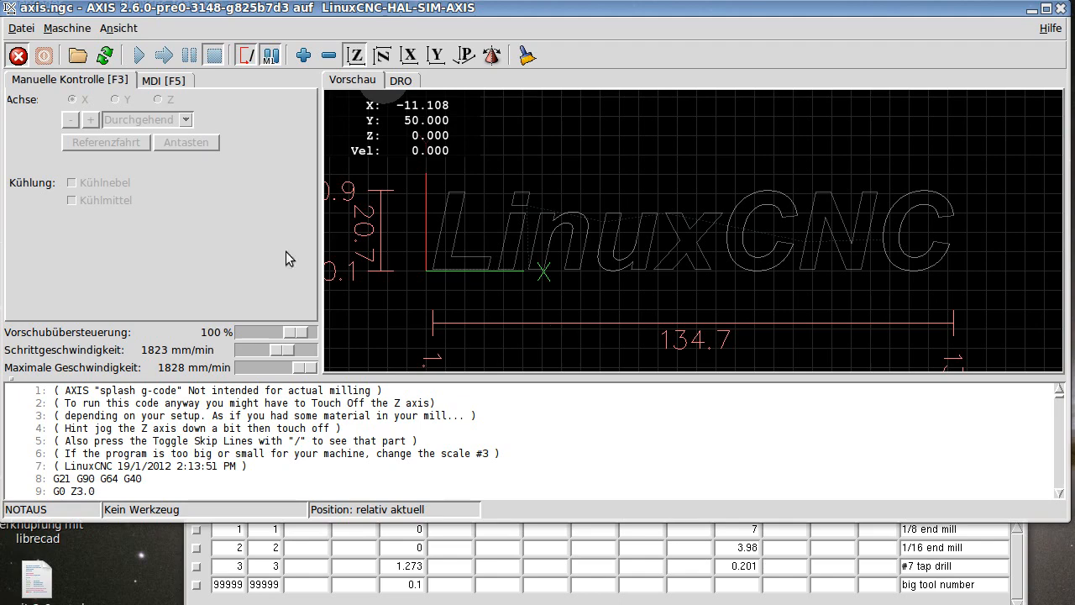
- Load the recent file crc.ngc in AXIS and review its tool change and G41 D1 compensation lines
{"action": "left_click", "coordinate": [21, 28]}
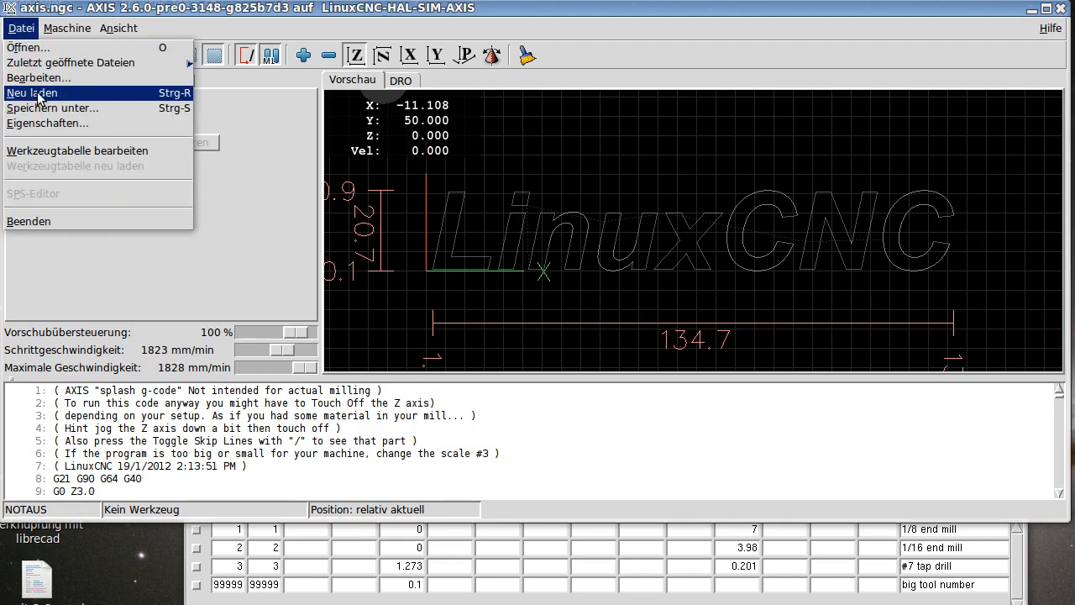
{"action": "mouse_move", "coordinate": [54, 67]}
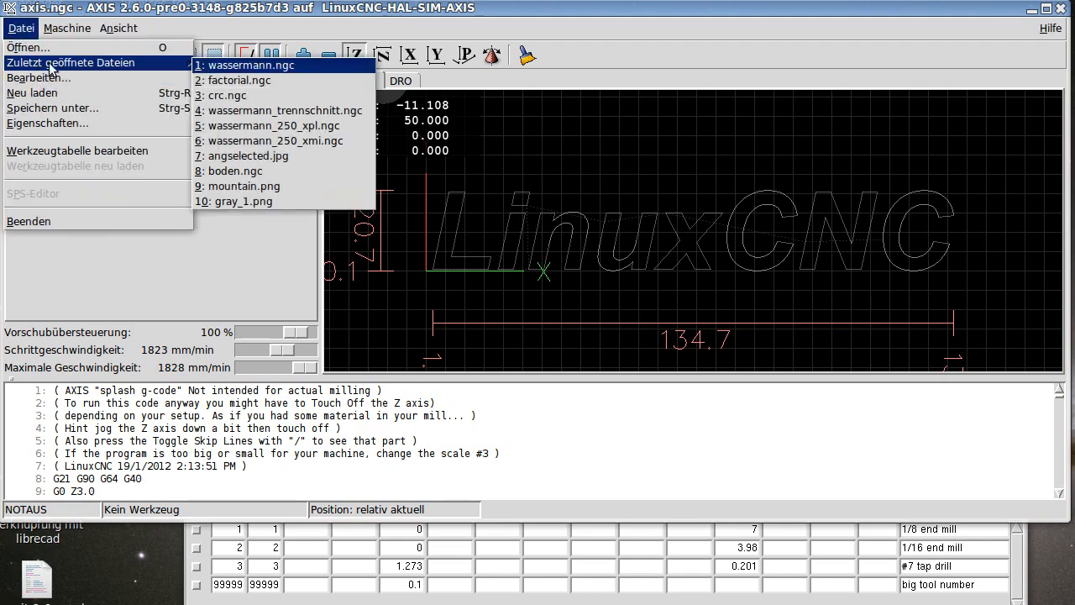
{"action": "left_click", "coordinate": [216, 97]}
{"action": "scroll", "coordinate": [767, 212], "scroll_direction": "up", "scroll_amount": 5}
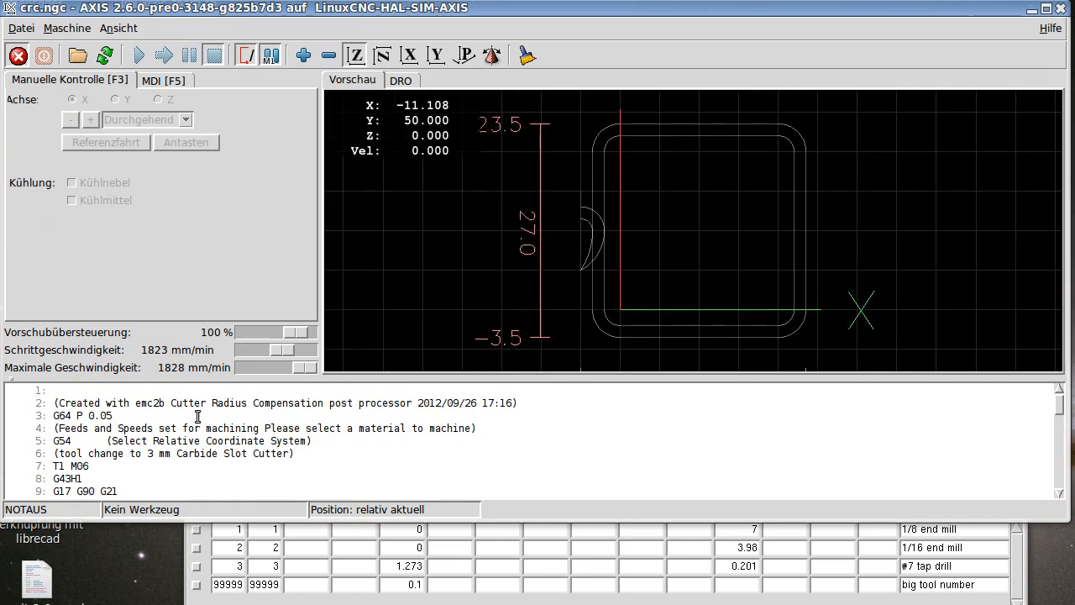
{"action": "scroll", "coordinate": [151, 434], "scroll_direction": "down", "scroll_amount": 2}
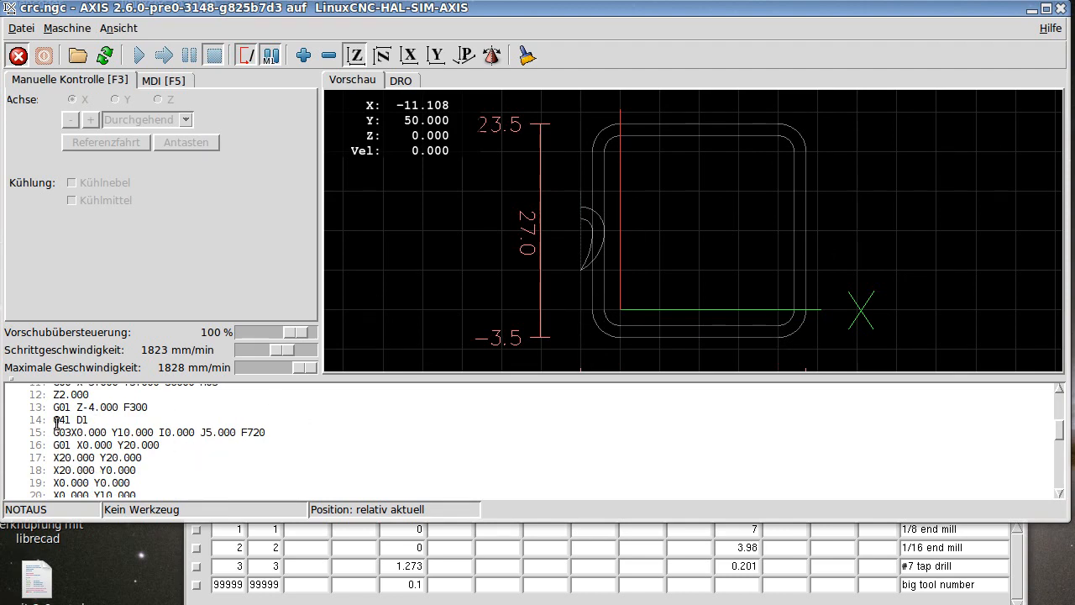
{"action": "scroll", "coordinate": [82, 420], "scroll_direction": "up", "scroll_amount": 2}
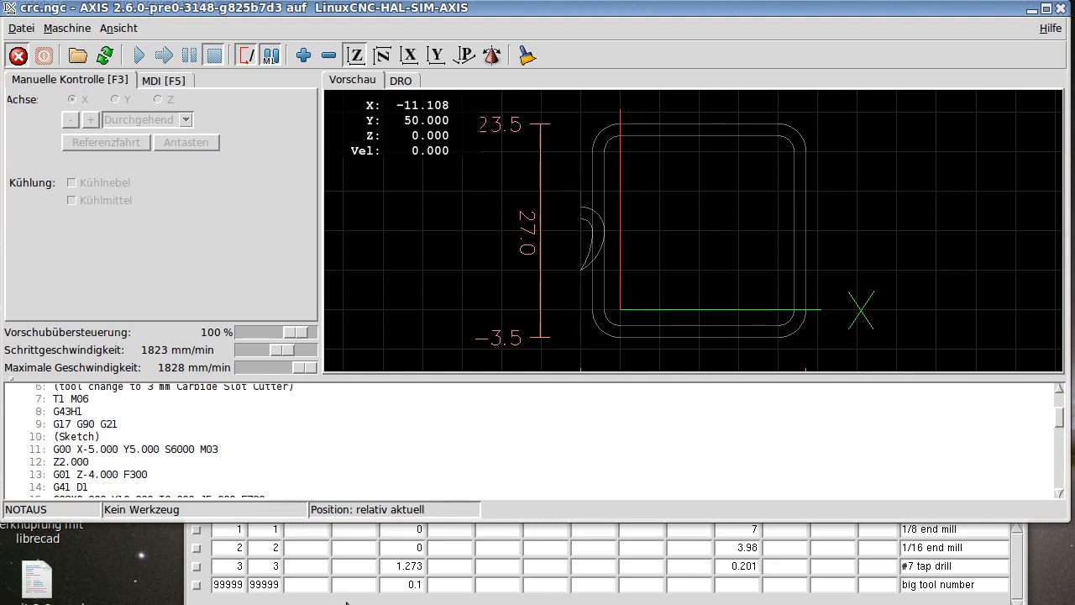
- Set tool 1 in the sim_mm.tbl tool table to Z offset 0 and diameter 5, and save the table
{"action": "left_click", "coordinate": [227, 567]}
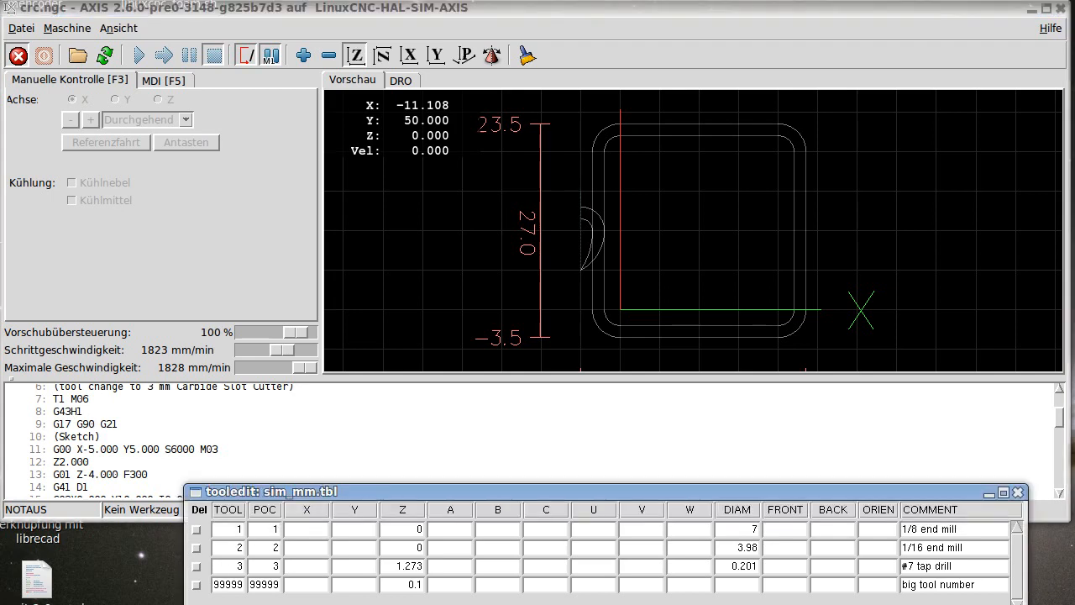
{"action": "left_click_drag", "start_coordinate": [294, 492], "coordinate": [227, 469]}
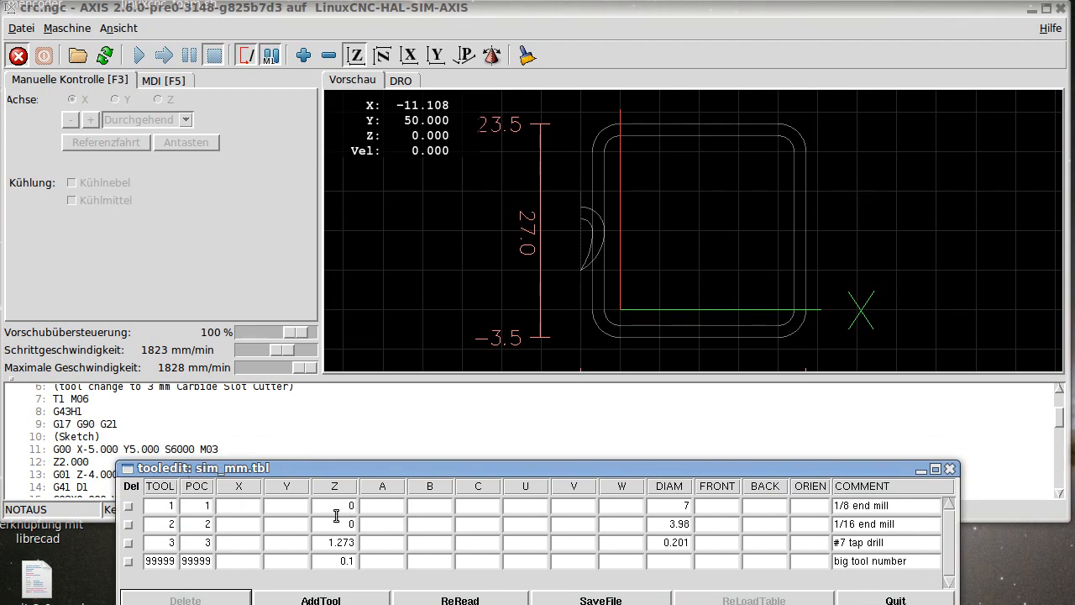
{"action": "left_click", "coordinate": [350, 505]}
{"action": "key", "text": "BackSpace"}
{"action": "type", "text": "0"}
{"action": "left_click", "coordinate": [681, 506]}
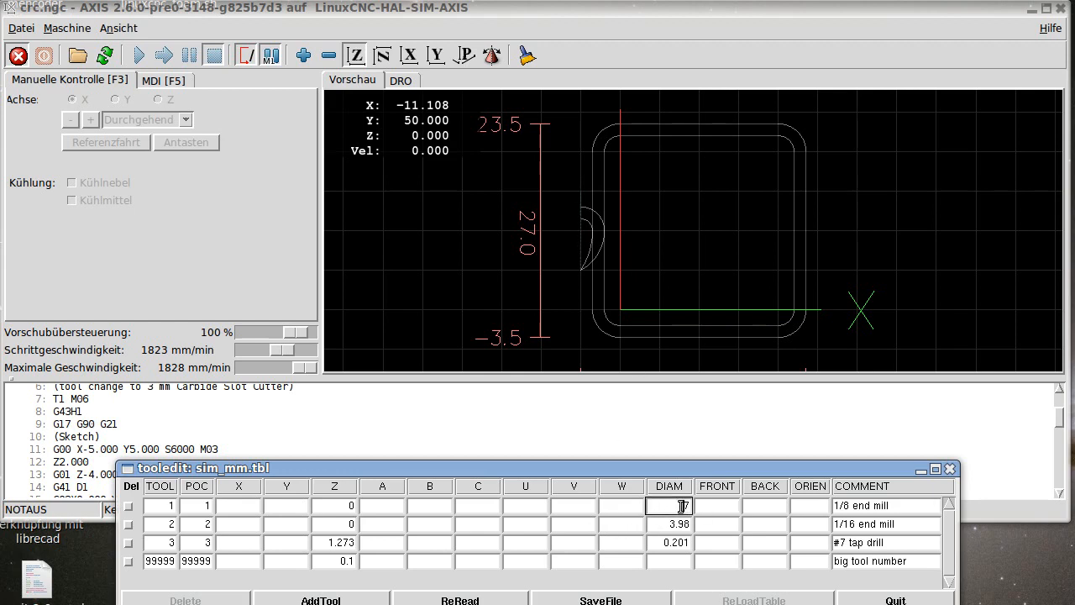
{"action": "key", "text": "BackSpace"}
{"action": "left_click", "coordinate": [580, 601]}
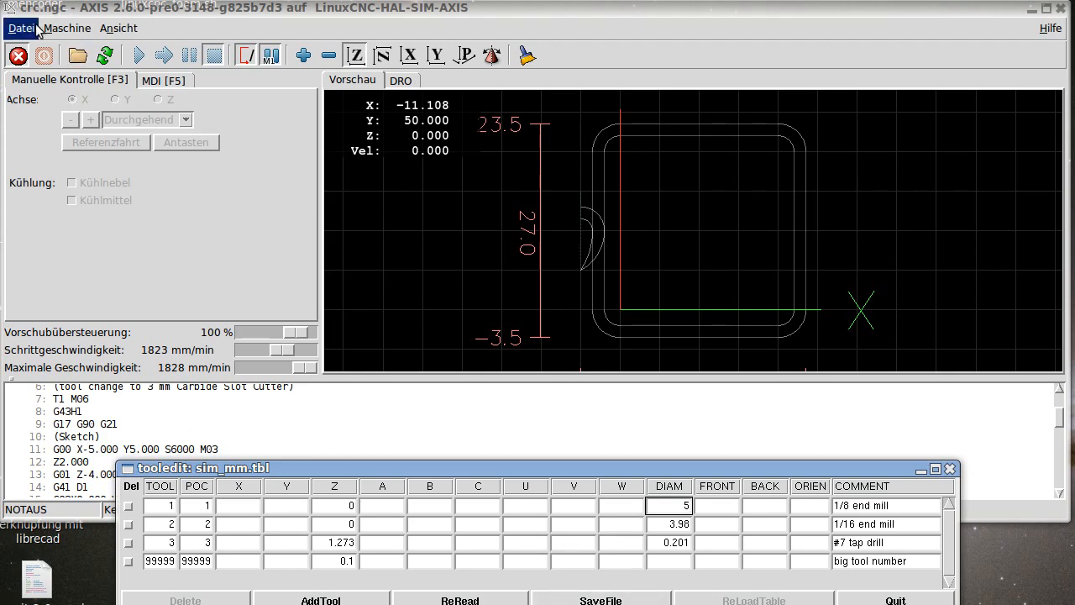
- Enable the machine and reload the tool table and crc.ngc to review the compensated toolpath against its G-code
{"action": "left_click", "coordinate": [19, 55]}
{"action": "left_click", "coordinate": [44, 56]}
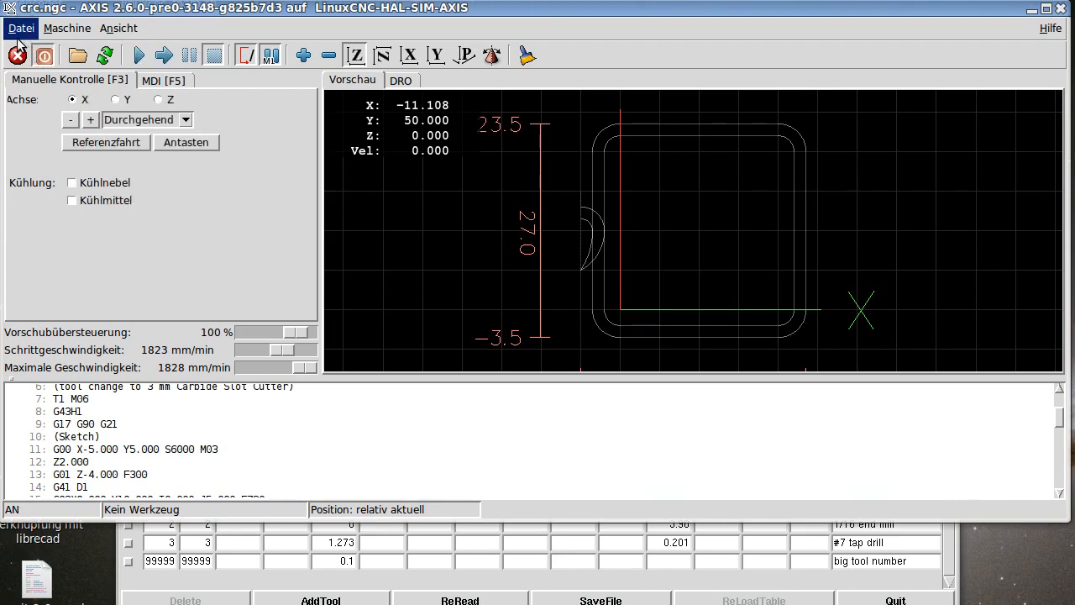
{"action": "left_click", "coordinate": [21, 28]}
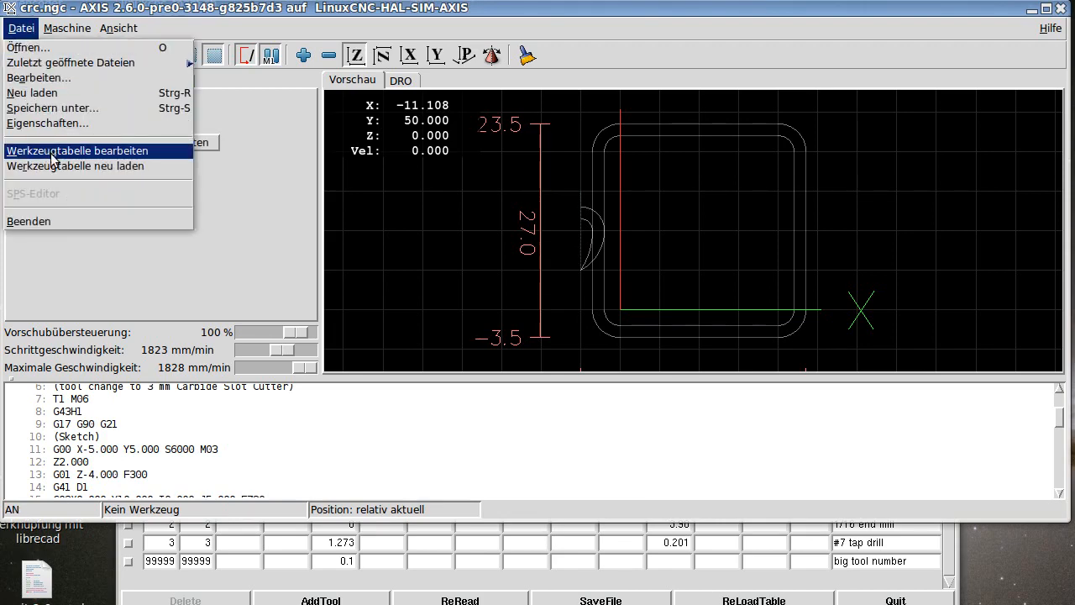
{"action": "left_click", "coordinate": [51, 166]}
{"action": "left_click", "coordinate": [21, 28]}
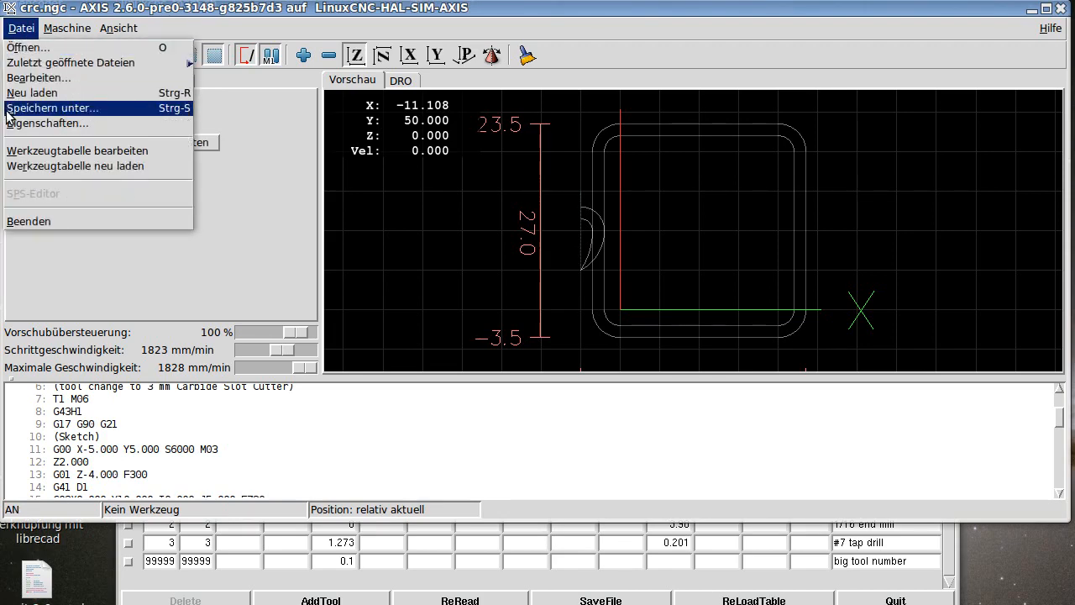
{"action": "left_click", "coordinate": [29, 90]}
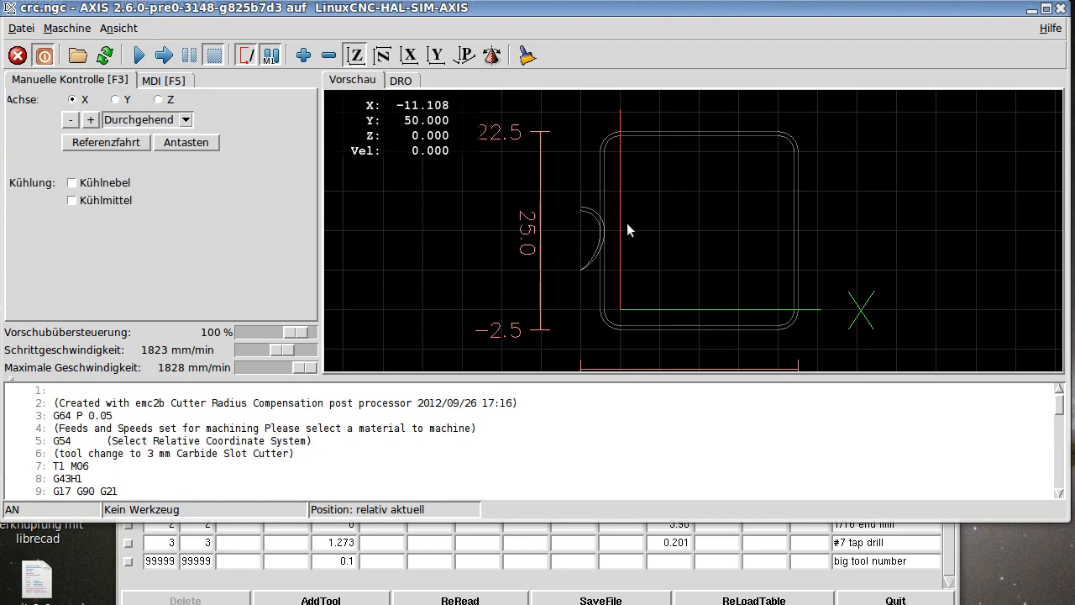
{"action": "scroll", "coordinate": [601, 232], "scroll_direction": "up", "scroll_amount": 4}
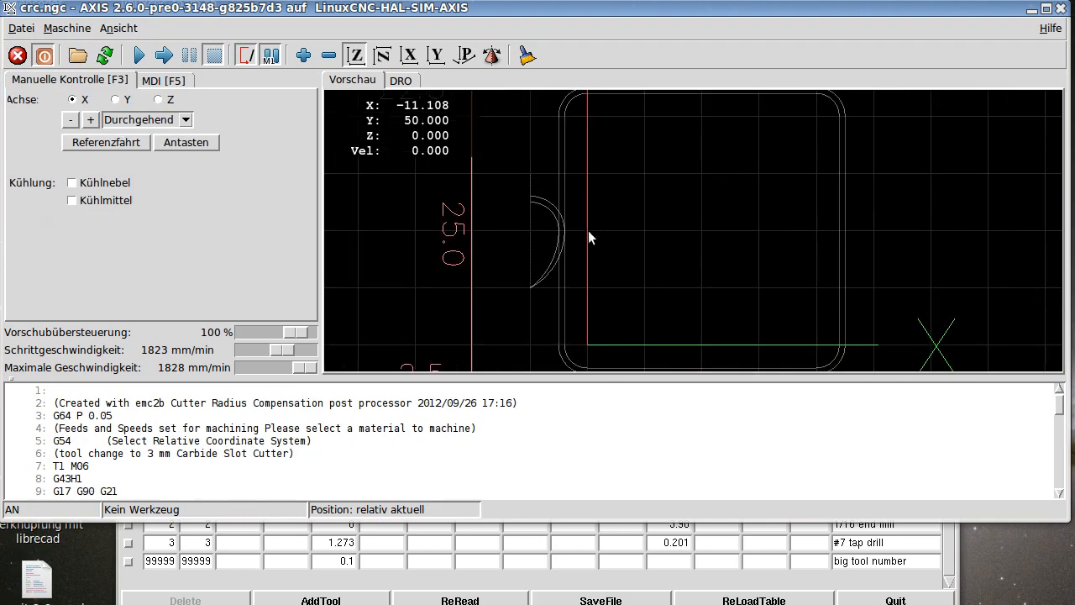
{"action": "scroll", "coordinate": [167, 481], "scroll_direction": "down", "scroll_amount": 5}
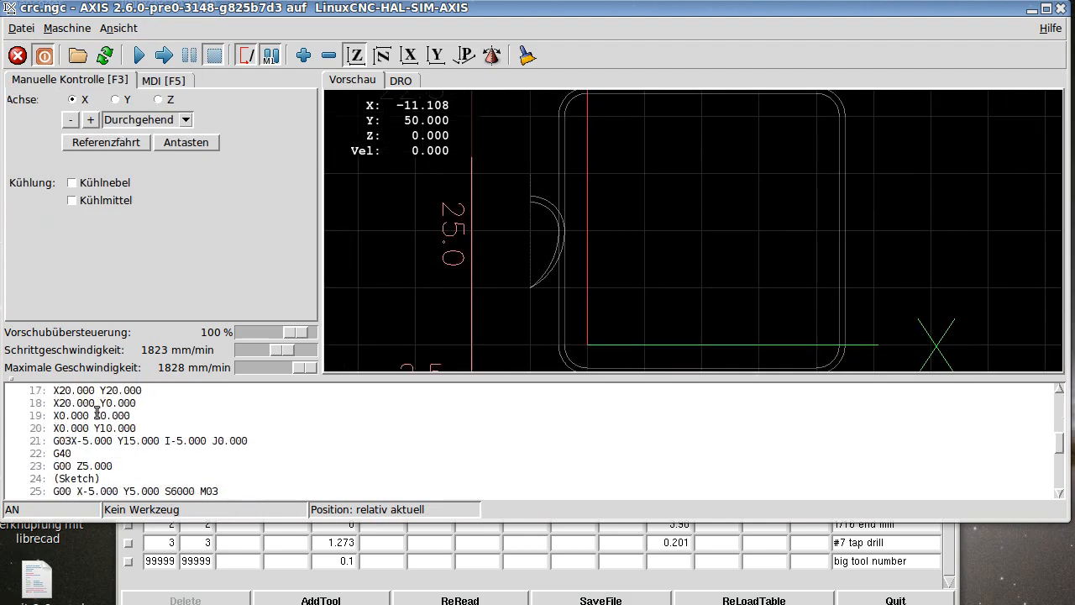
{"action": "scroll", "coordinate": [101, 434], "scroll_direction": "up", "scroll_amount": 2}
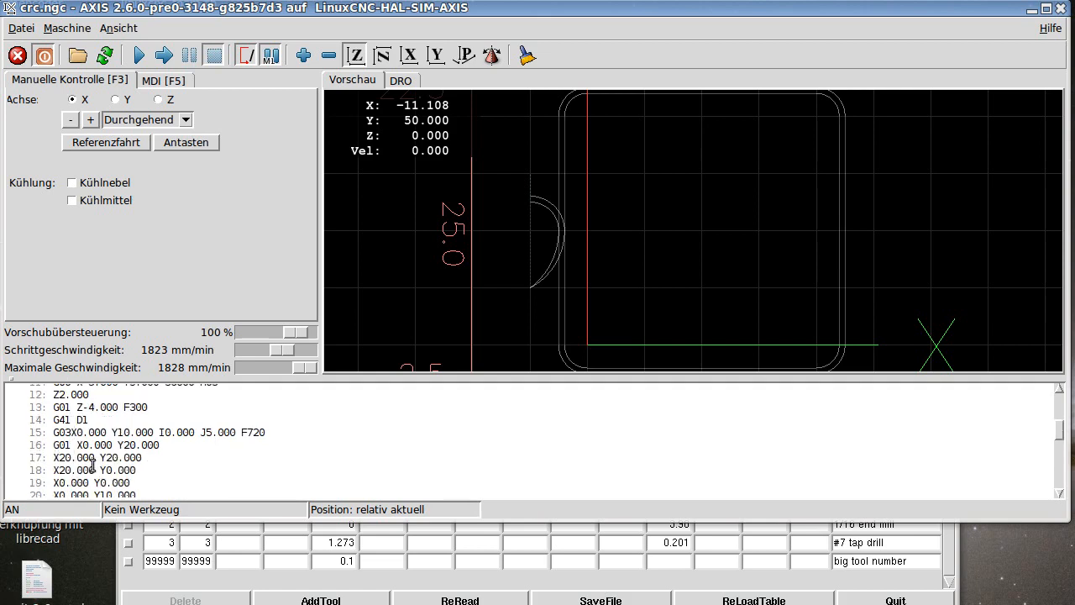
{"action": "scroll", "coordinate": [552, 287], "scroll_direction": "down", "scroll_amount": 3}
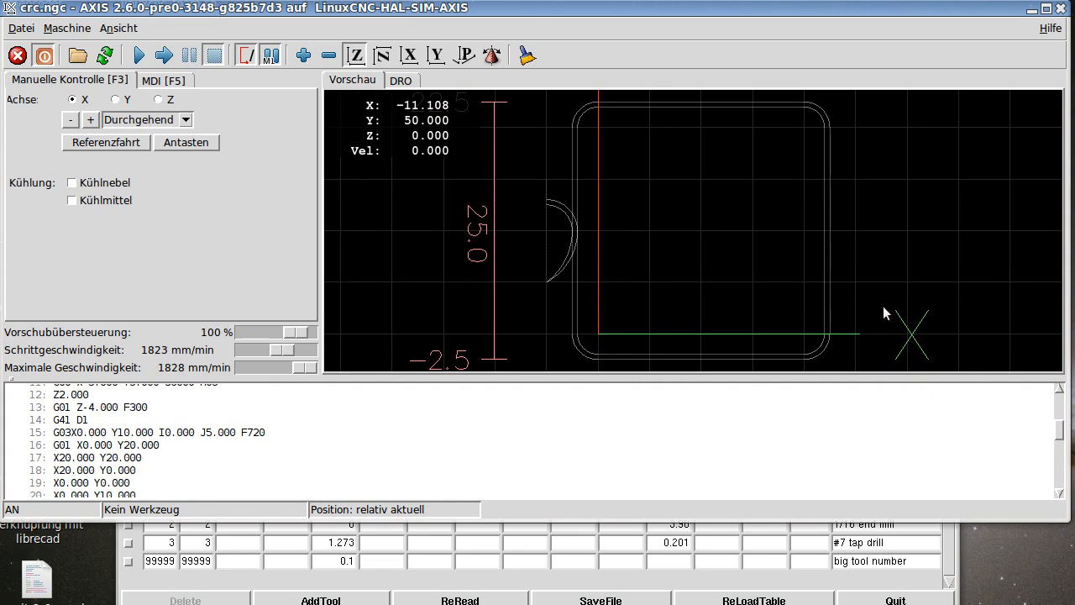
- Launch heekscad from a terminal and draw a 20 x 20 mm rectangle with one corner at the origin
{"action": "left_click_drag", "start_coordinate": [739, 600], "coordinate": [309, 143]}
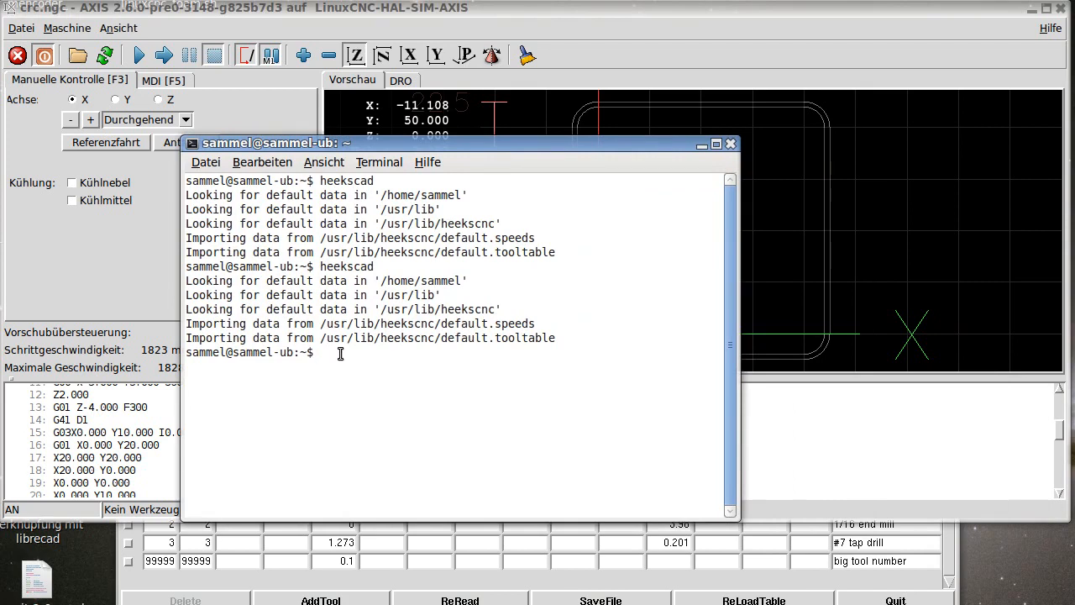
{"action": "type", "text": "heekscad"}
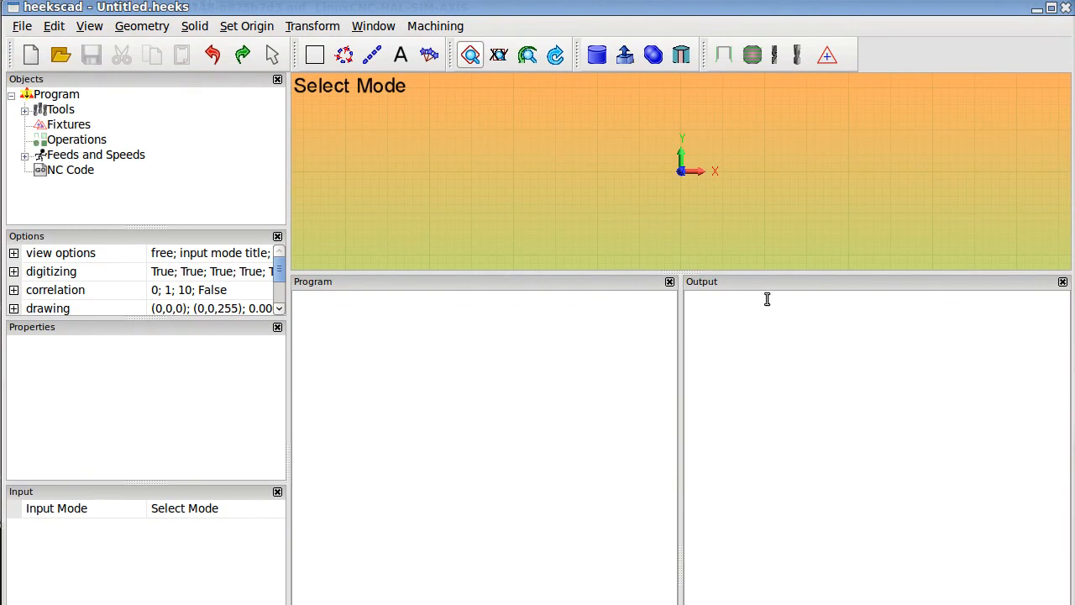
{"action": "middle_click_drag", "start_coordinate": [719, 248], "coordinate": [634, 336]}
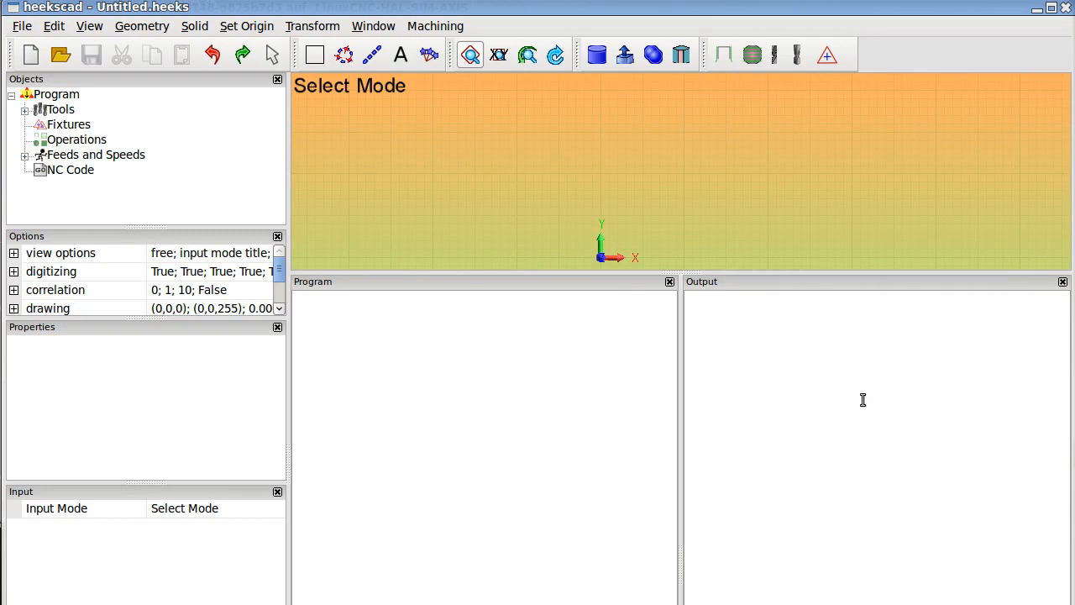
{"action": "left_click", "coordinate": [314, 55]}
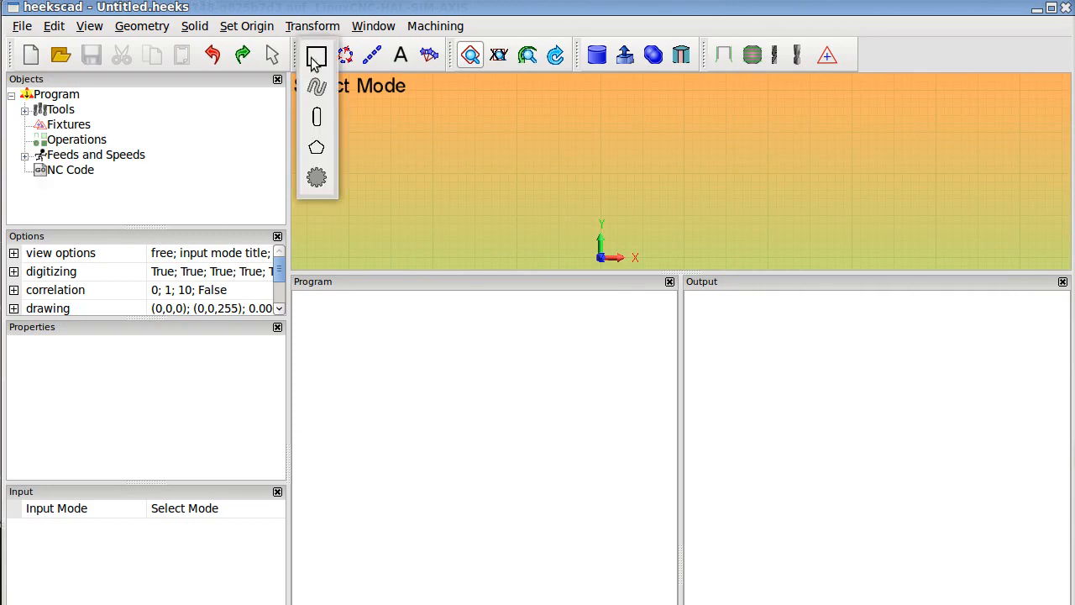
{"action": "left_click", "coordinate": [314, 53]}
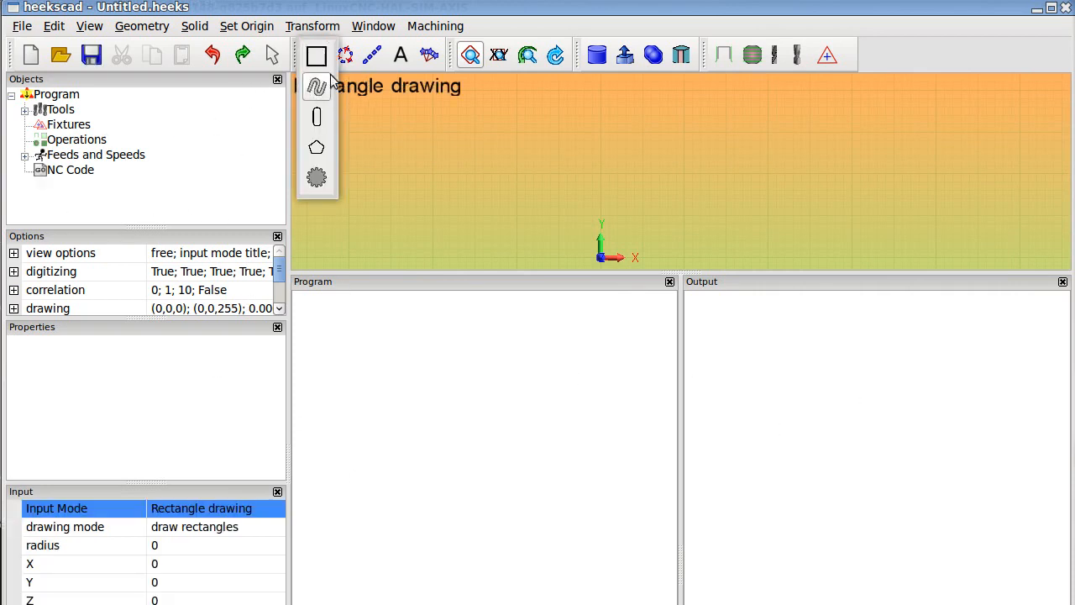
{"action": "left_click", "coordinate": [603, 254]}
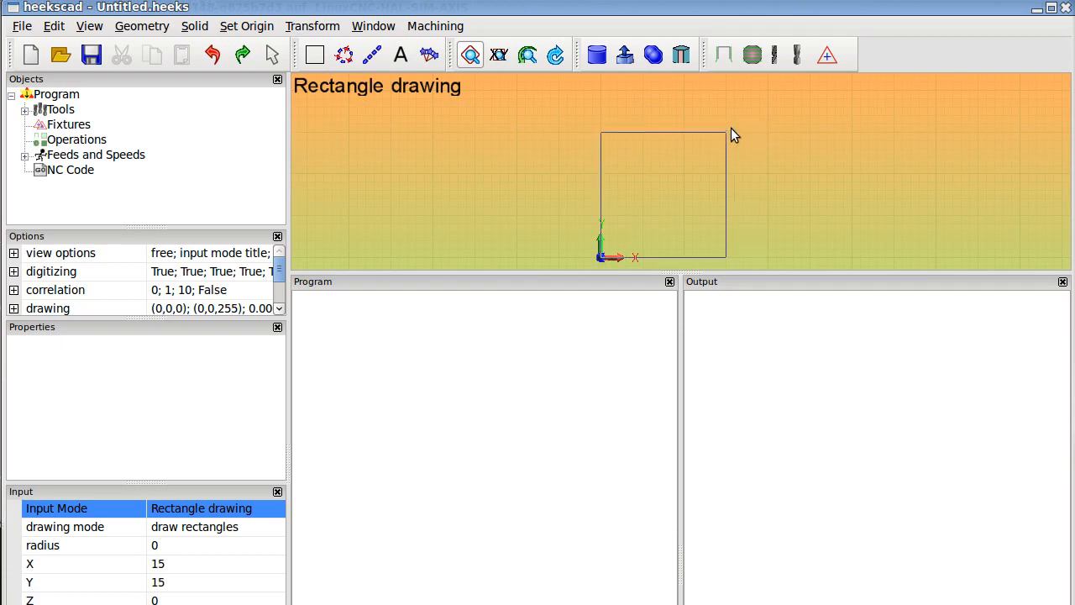
{"action": "left_click", "coordinate": [765, 91]}
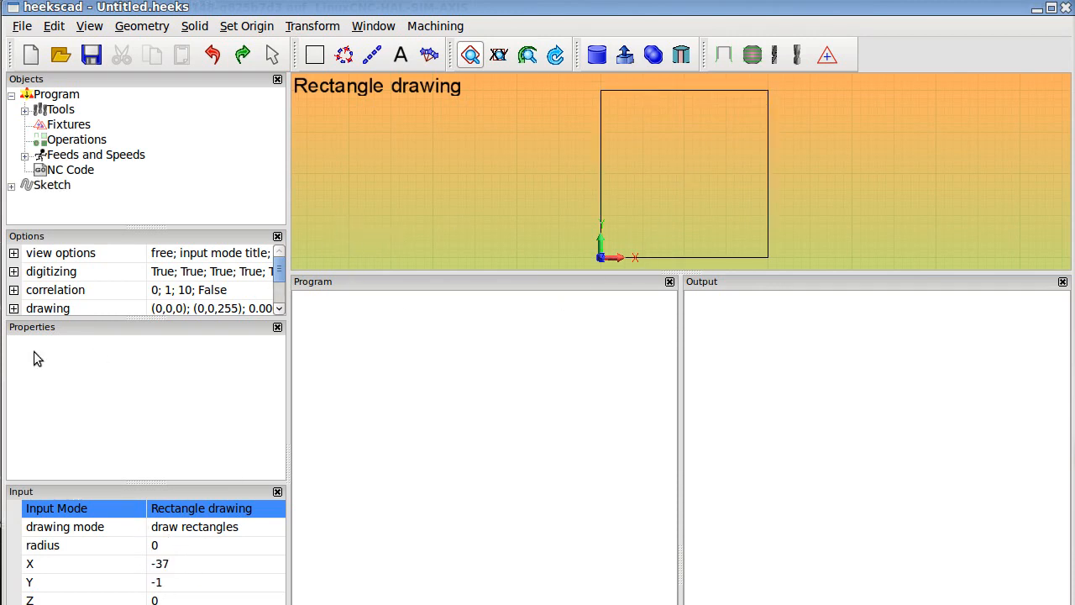
- Try a digitizing grid size of 5 and restore the grid size to 1
{"action": "left_click", "coordinate": [13, 271]}
{"action": "scroll", "coordinate": [166, 298], "scroll_direction": "down", "scroll_amount": 3}
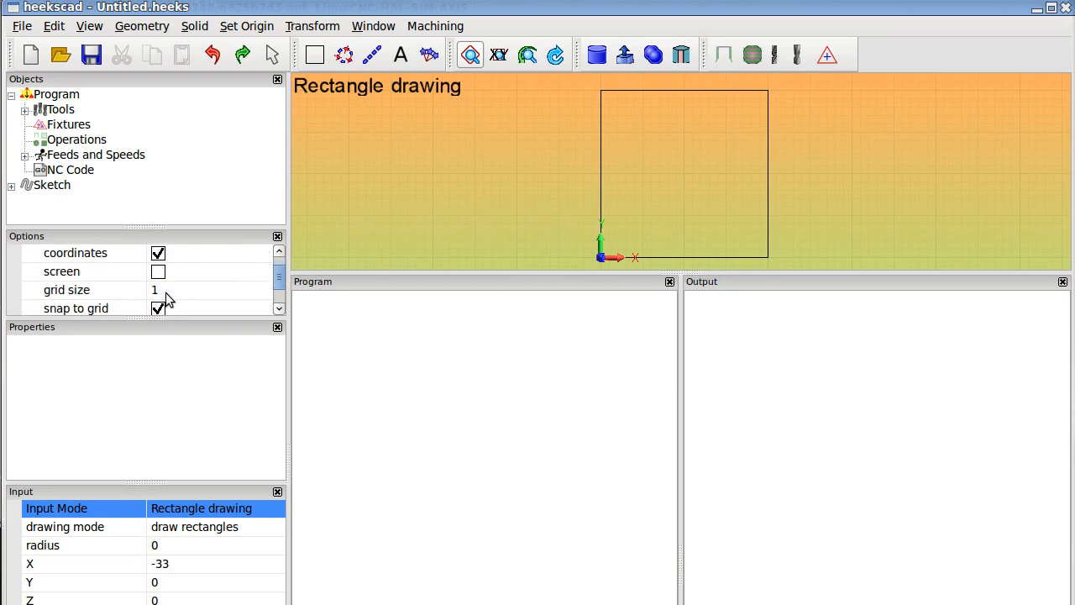
{"action": "scroll", "coordinate": [166, 300], "scroll_direction": "down", "scroll_amount": 1}
{"action": "left_click", "coordinate": [160, 273]}
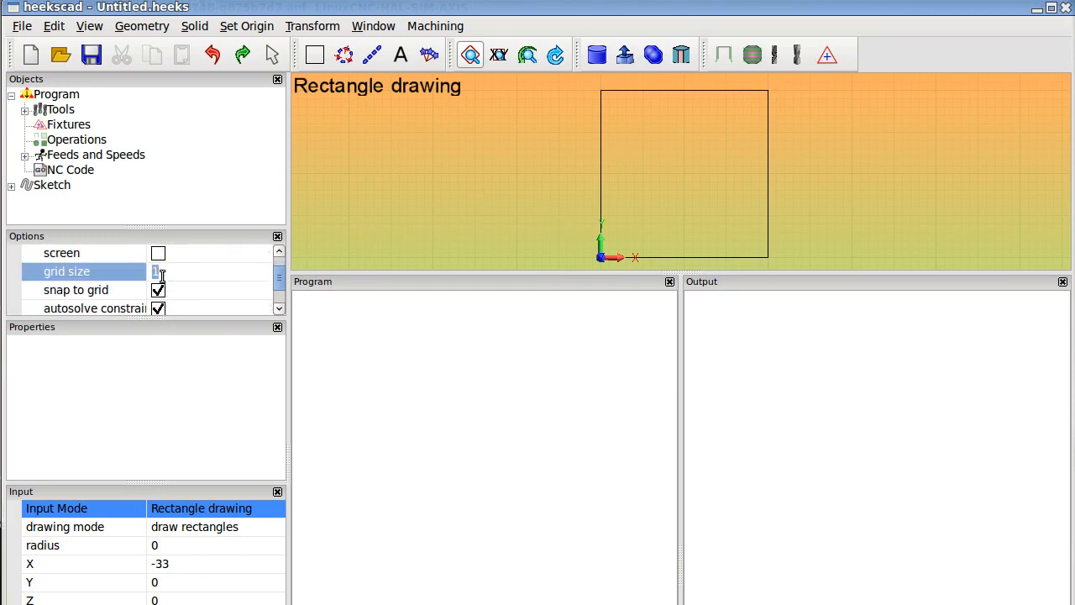
{"action": "key", "text": "Return"}
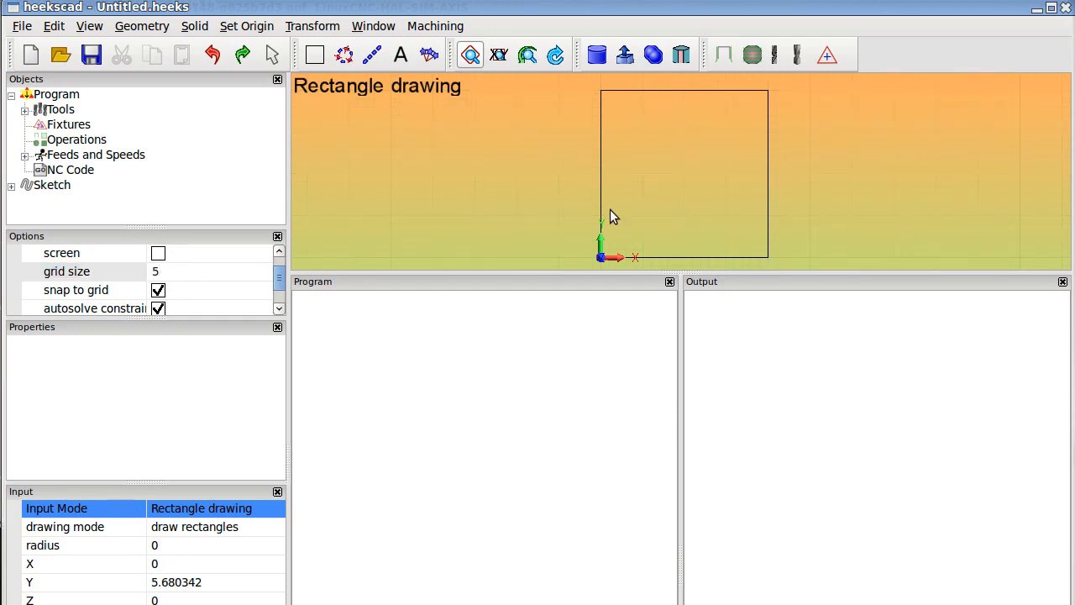
{"action": "left_click", "coordinate": [167, 273]}
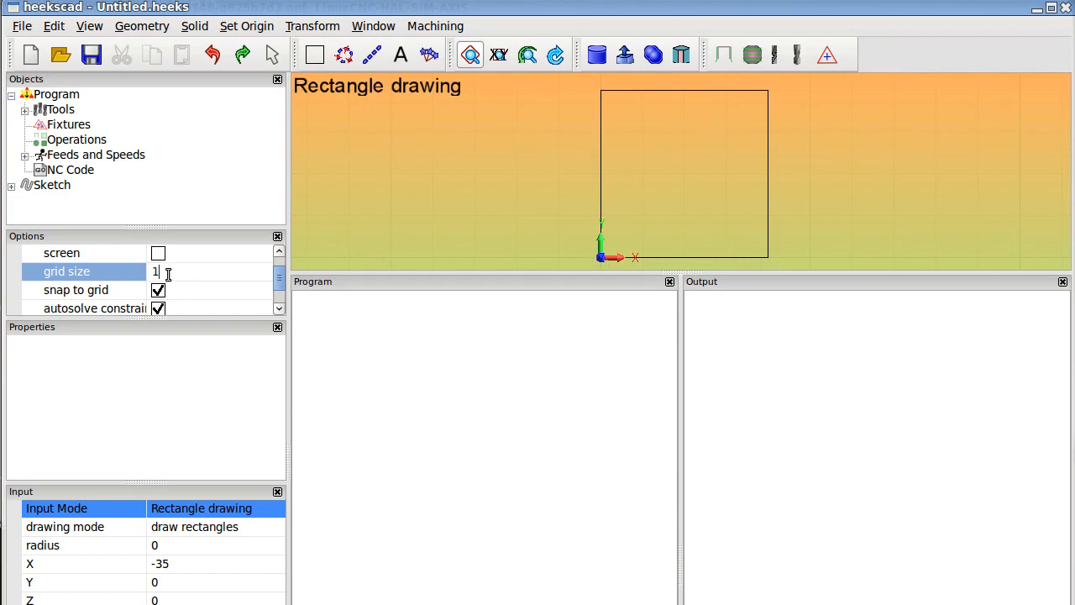
{"action": "key", "text": "Return"}
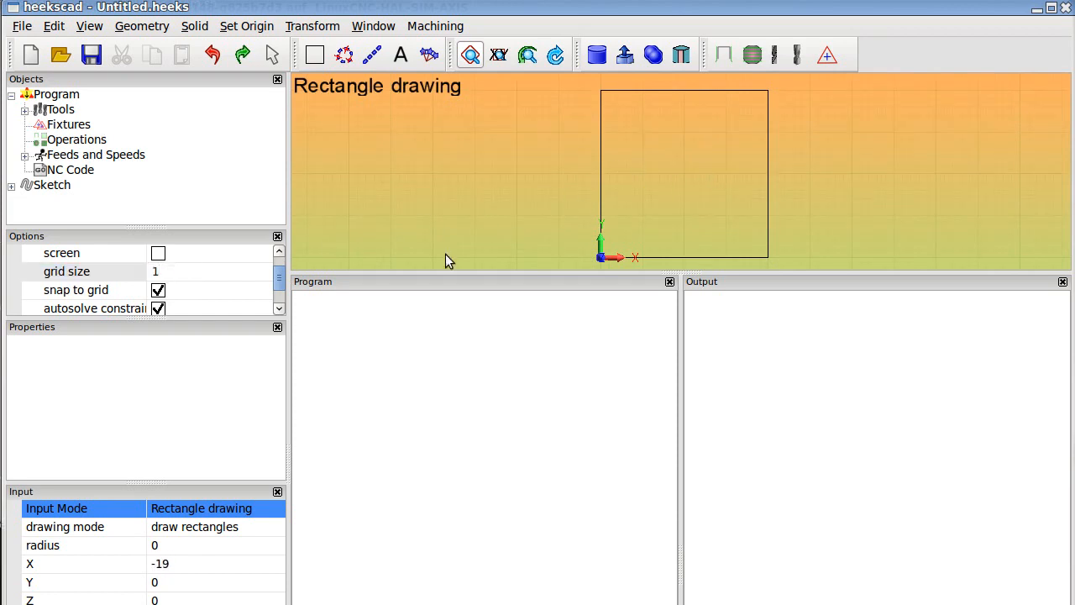
{"action": "scroll", "coordinate": [77, 281], "scroll_direction": "up", "scroll_amount": 5}
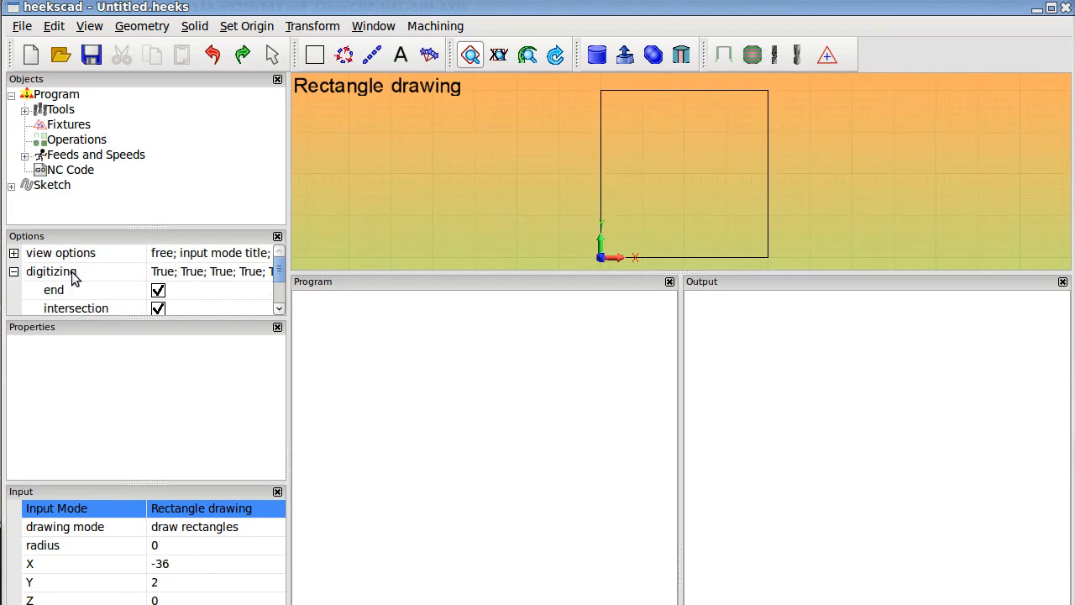
{"action": "left_click", "coordinate": [14, 272]}
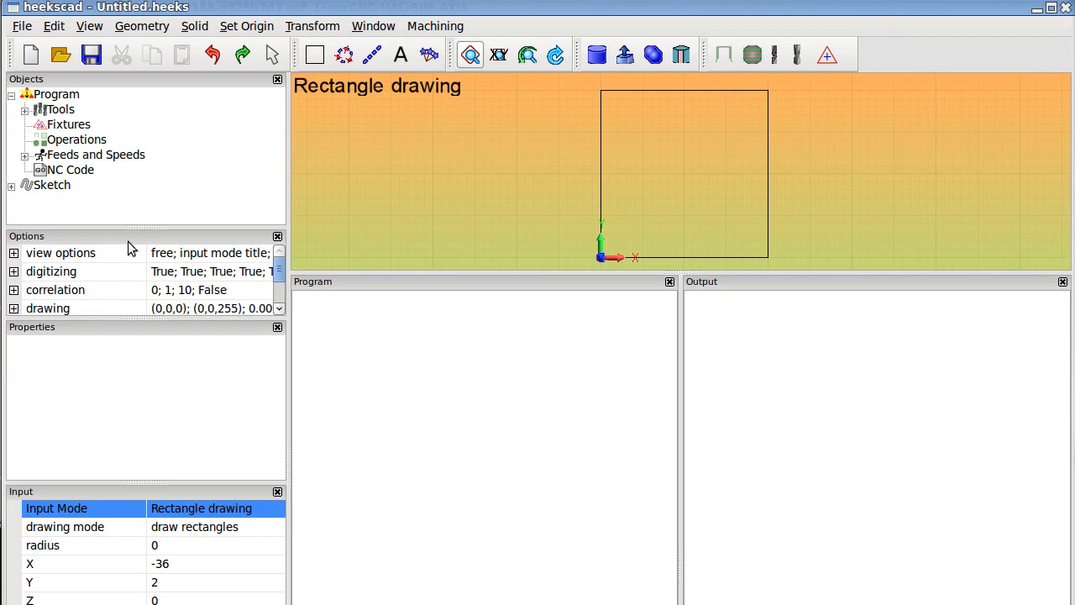
- Set the machine in the program's properties to EMC2-simplified
{"action": "left_click", "coordinate": [66, 187]}
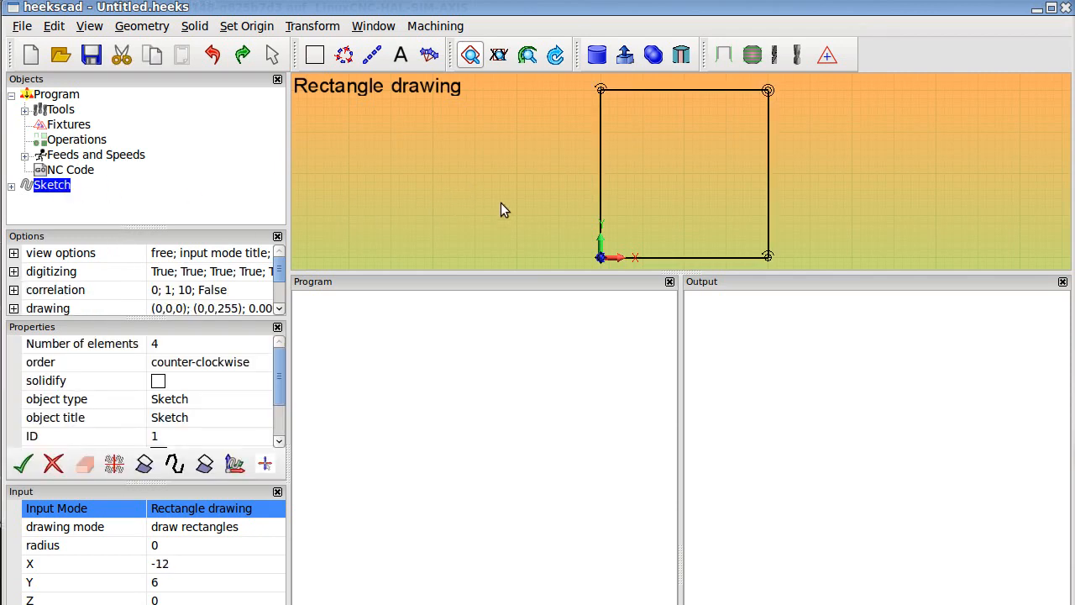
{"action": "left_click", "coordinate": [58, 95]}
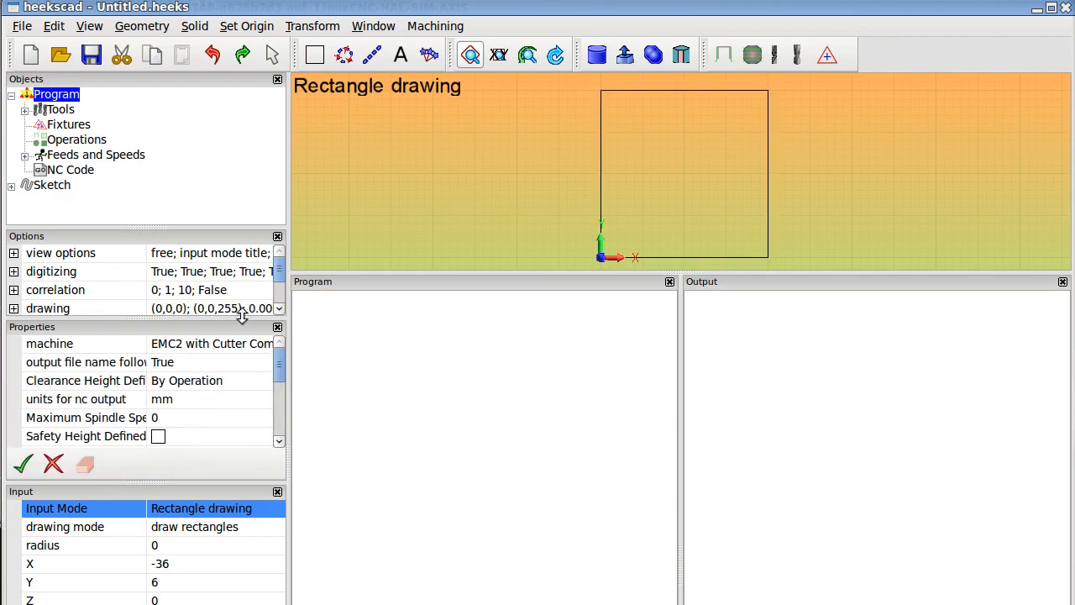
{"action": "left_click", "coordinate": [178, 348]}
{"action": "left_click", "coordinate": [263, 343]}
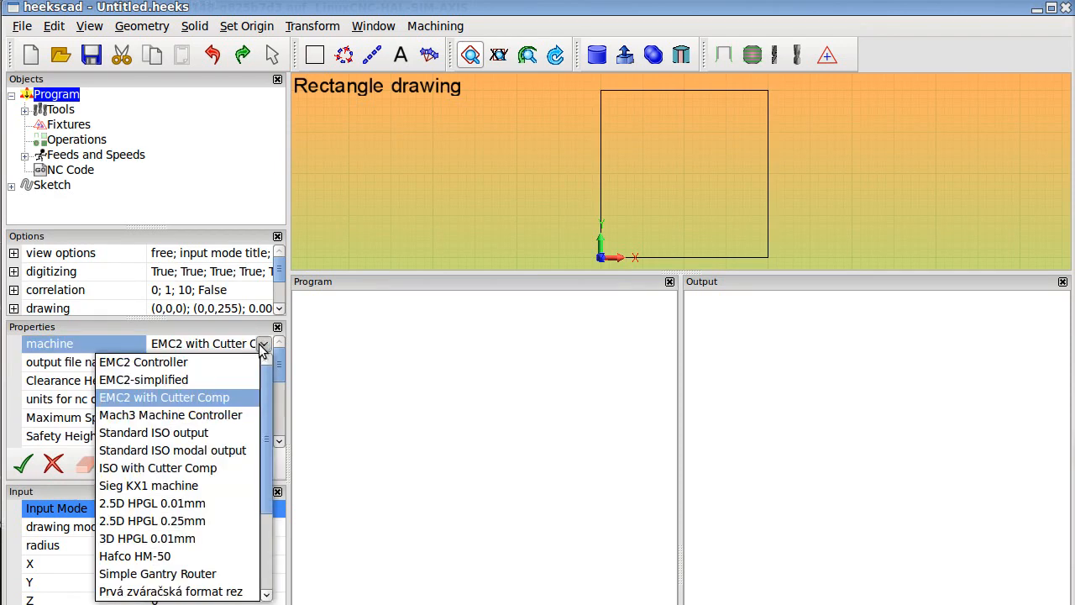
{"action": "left_click", "coordinate": [228, 381]}
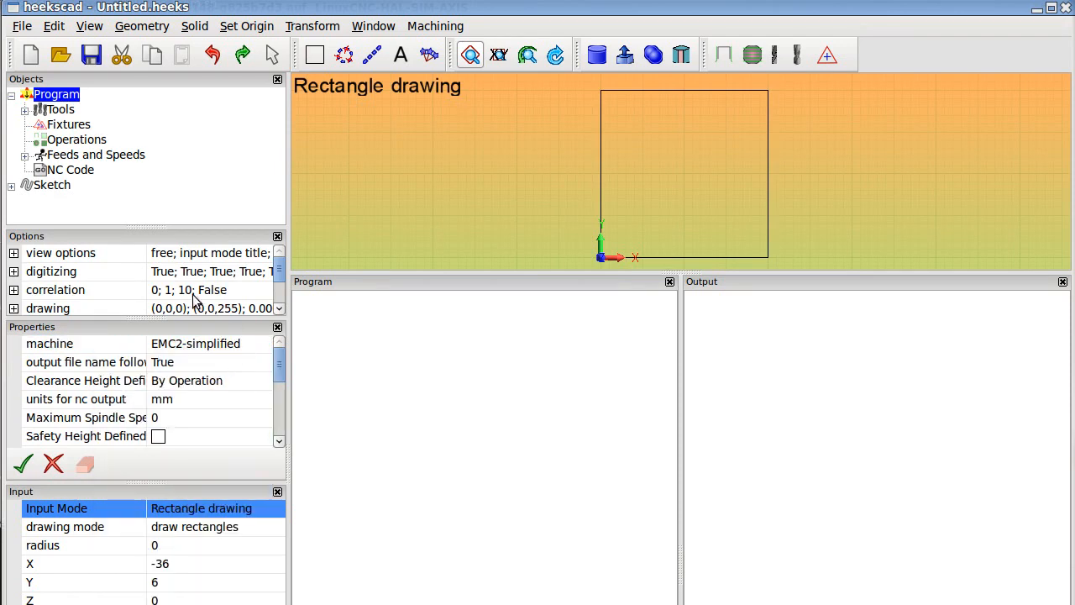
- Add a new profile operation on the rectangle sketch and post-process it to G-code
{"action": "left_click", "coordinate": [48, 185]}
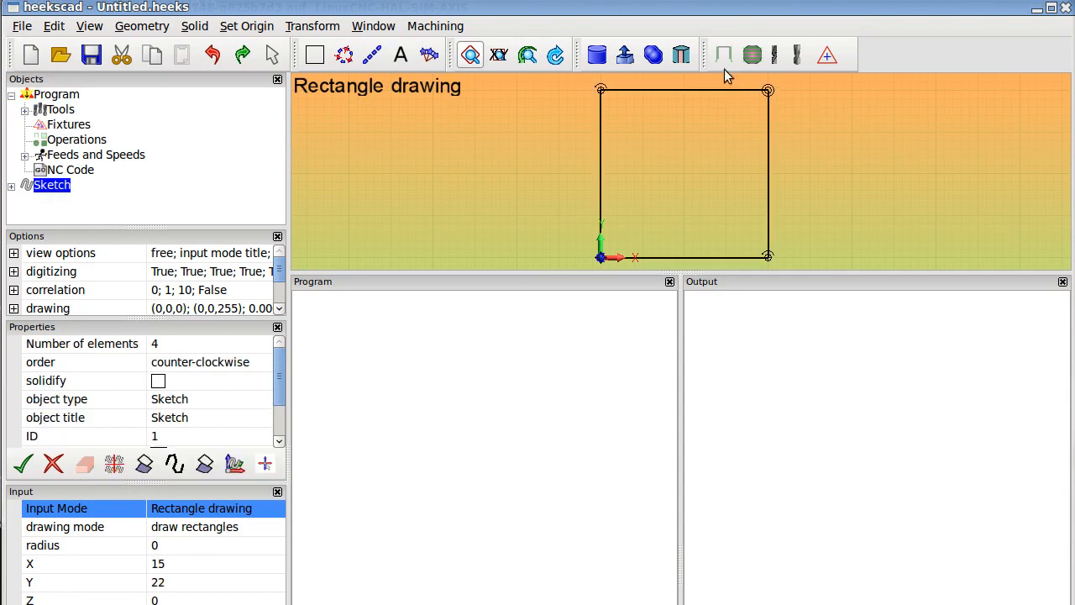
{"action": "mouse_move", "coordinate": [723, 56]}
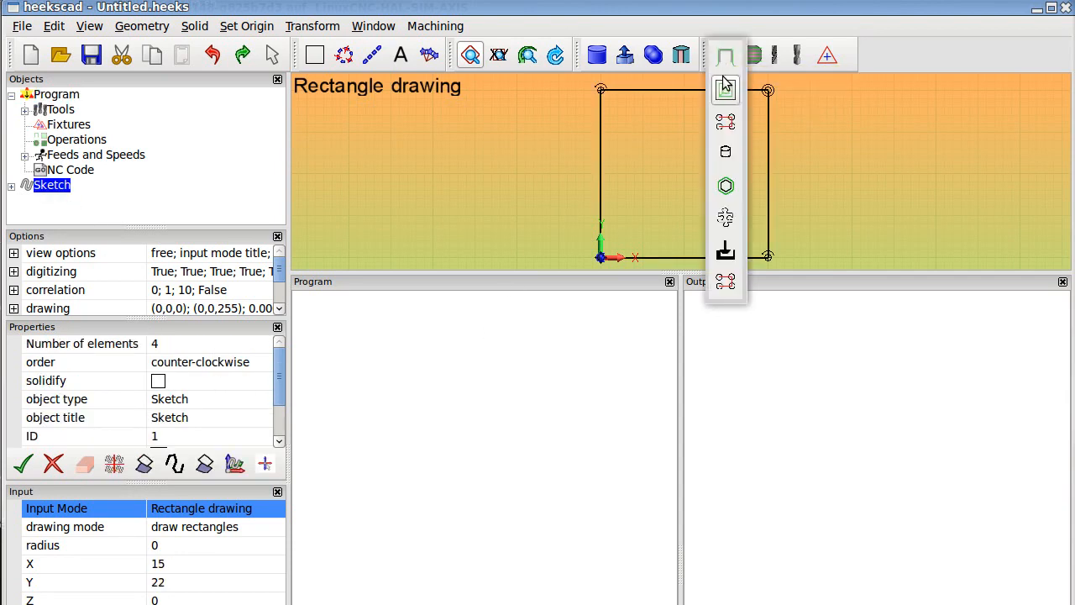
{"action": "left_click", "coordinate": [724, 59]}
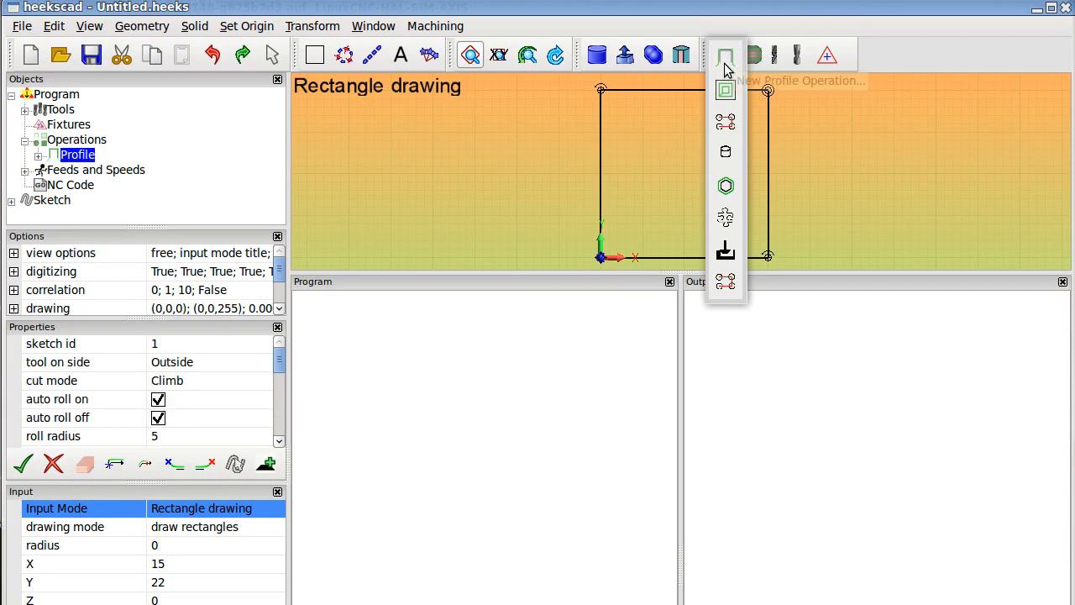
{"action": "left_click", "coordinate": [435, 26]}
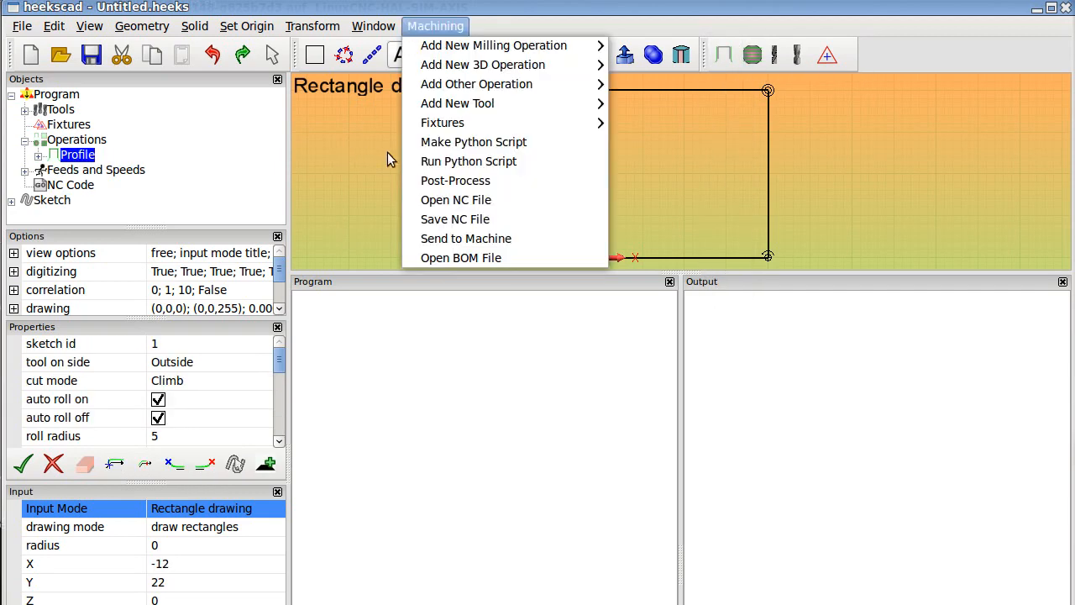
{"action": "left_click", "coordinate": [470, 180]}
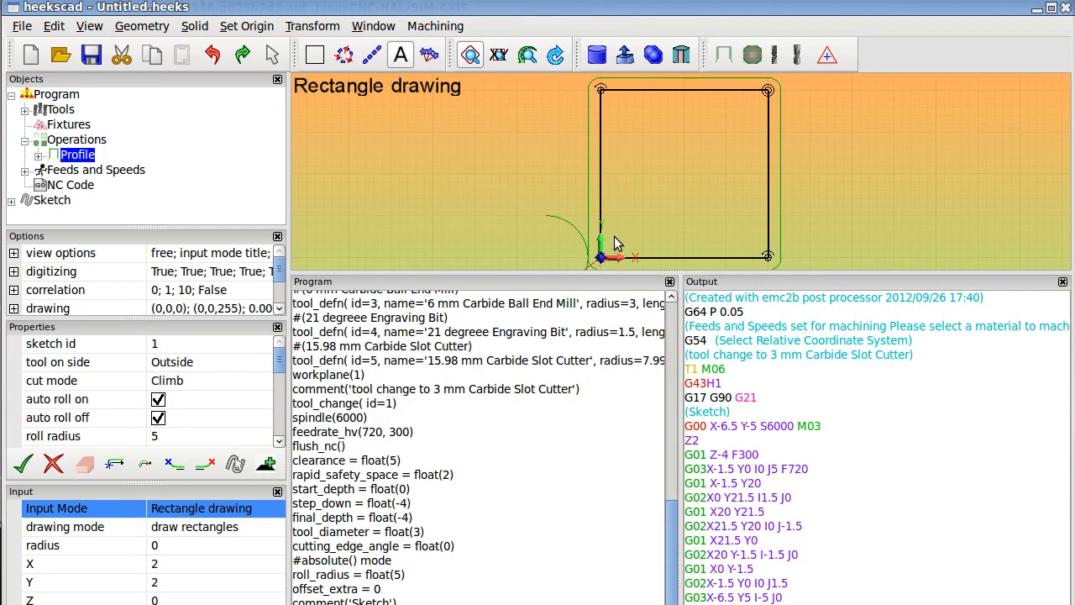
- Pick the midpoint of the rectangle's left edge (X0 Y10) as the profile's start point and post-process again
{"action": "left_click", "coordinate": [115, 464]}
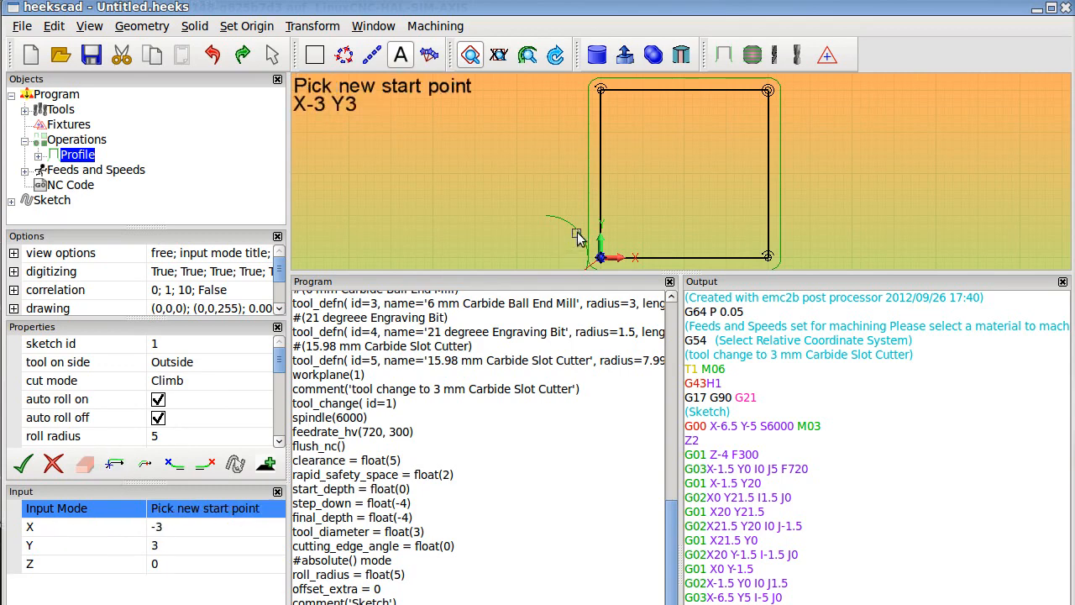
{"action": "left_click", "coordinate": [601, 174]}
{"action": "left_click", "coordinate": [437, 26]}
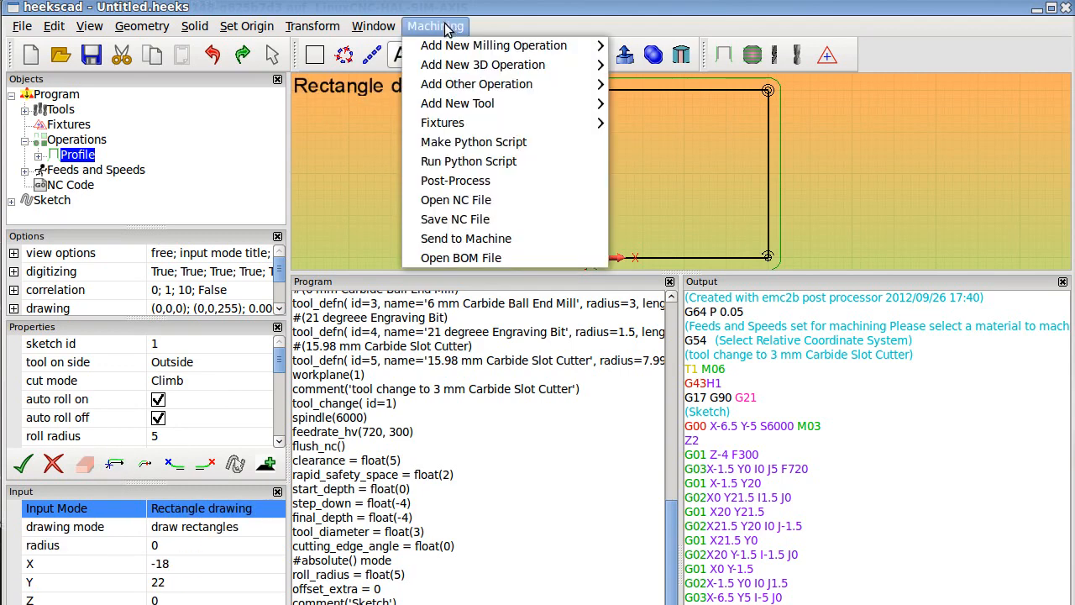
{"action": "left_click", "coordinate": [445, 180]}
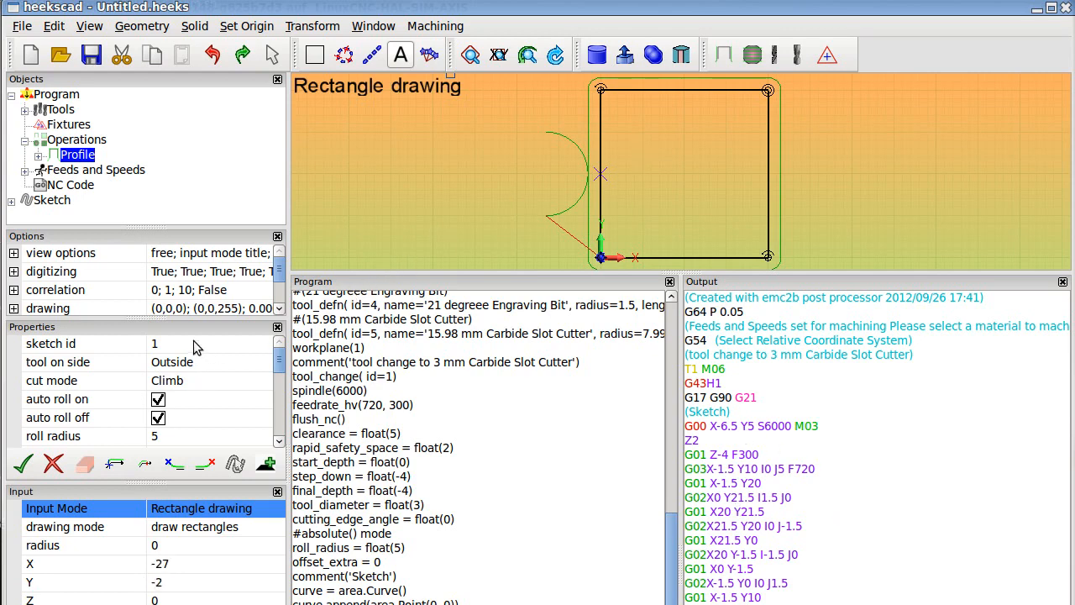
- Set the program's machine to EMC2 with Cutter Comp and post-process the profile to G-code
{"action": "left_click", "coordinate": [64, 98]}
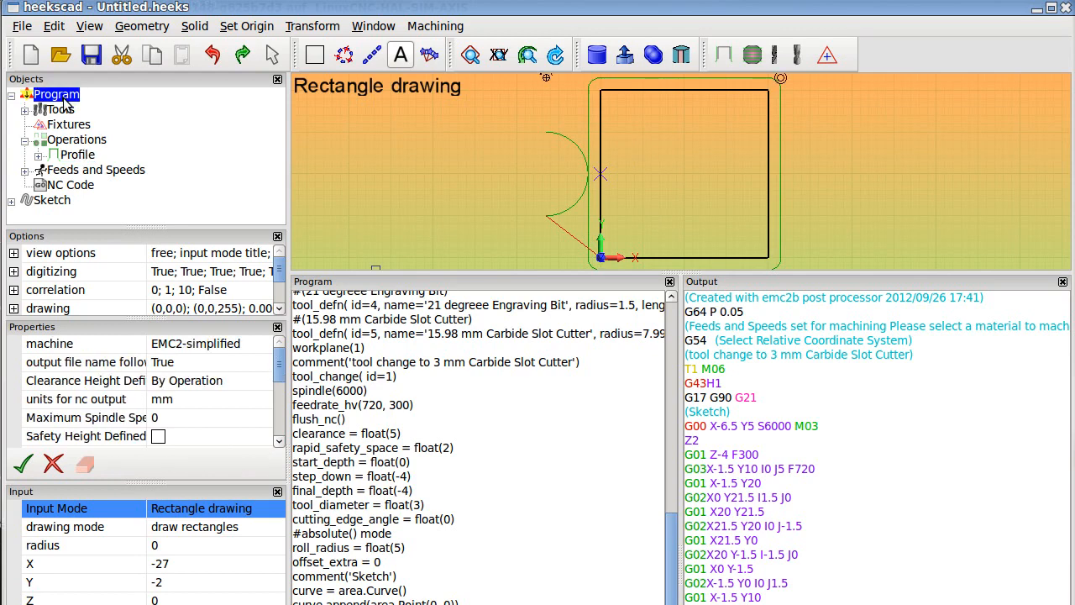
{"action": "left_click", "coordinate": [233, 346]}
{"action": "left_click", "coordinate": [264, 348]}
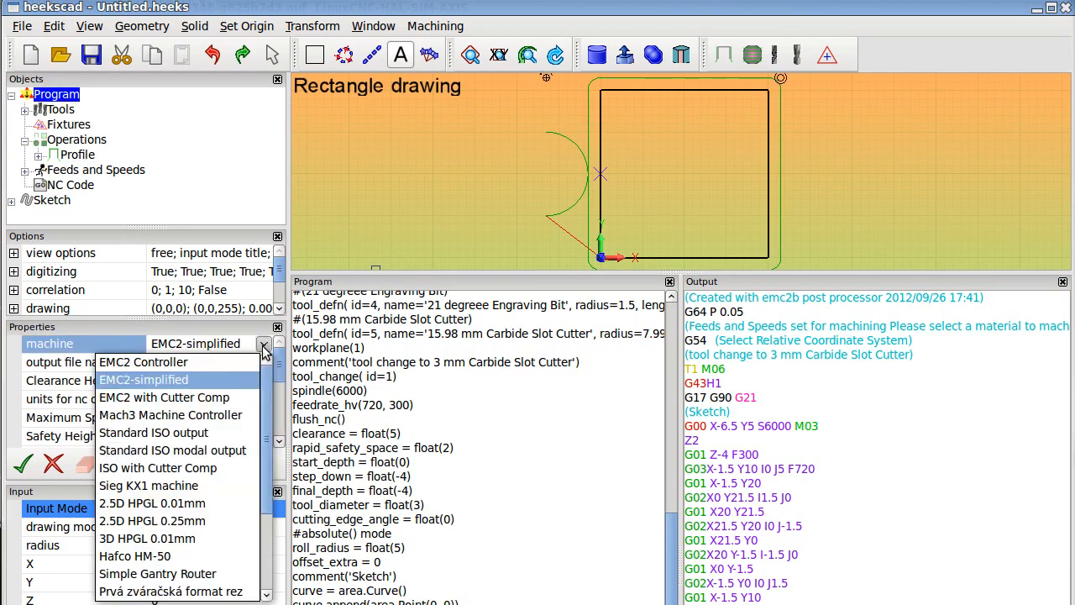
{"action": "left_click", "coordinate": [197, 398]}
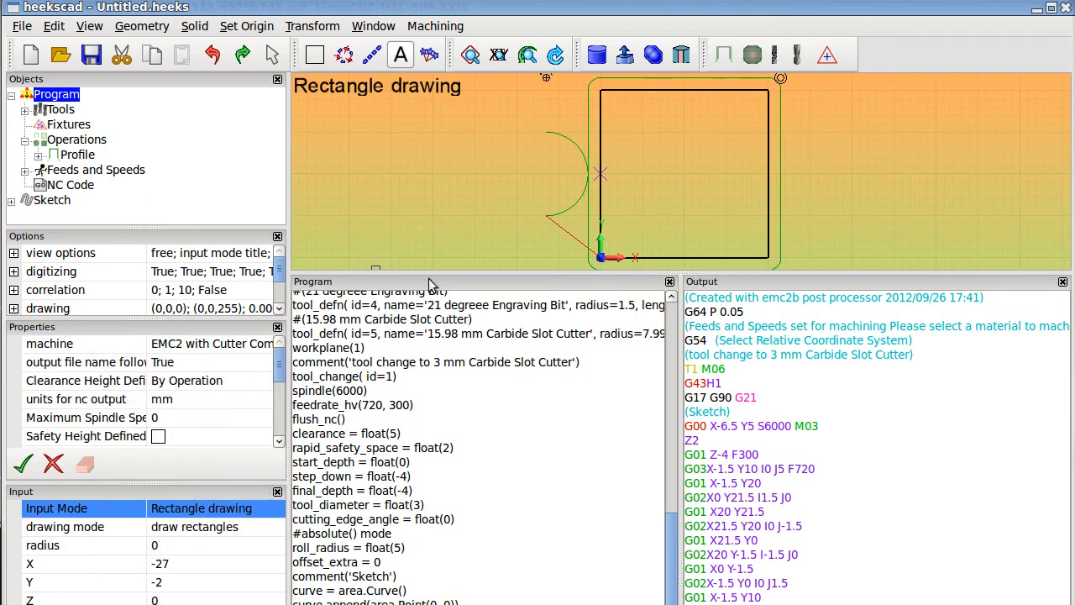
{"action": "left_click", "coordinate": [435, 26]}
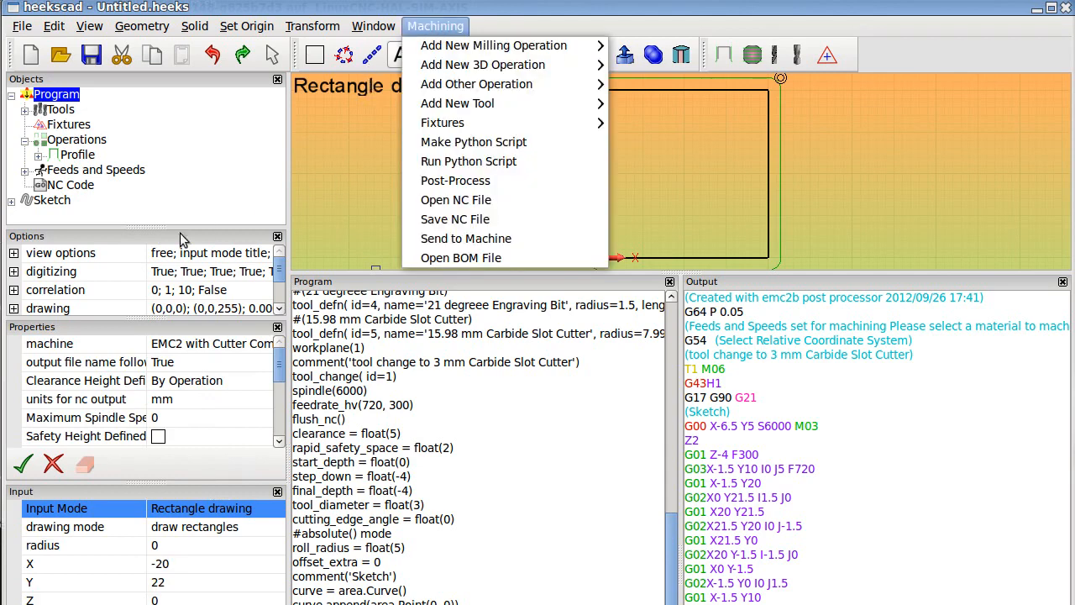
{"action": "left_click", "coordinate": [442, 182]}
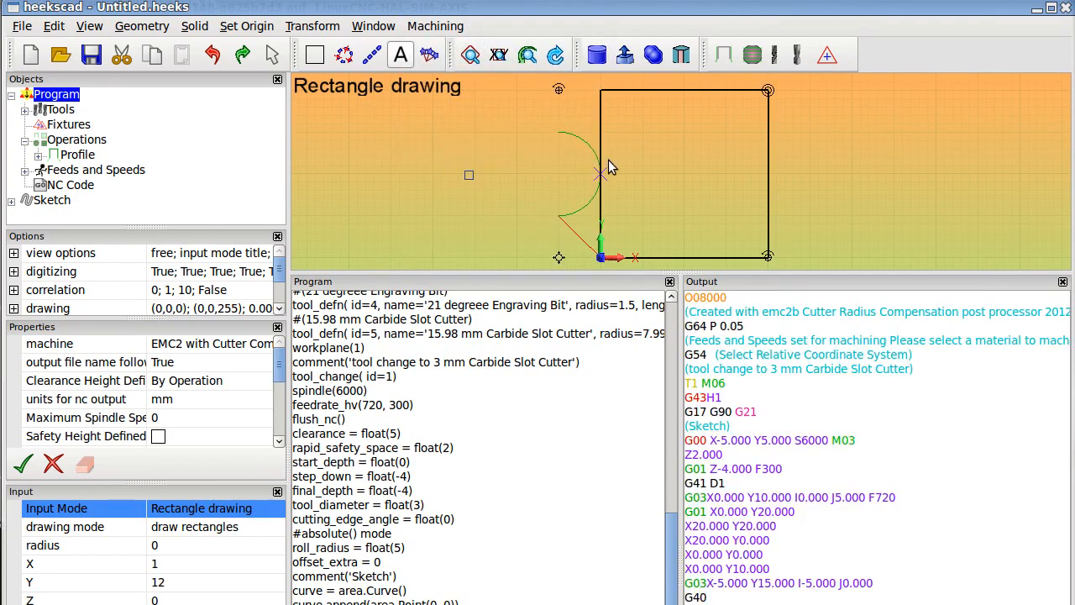
- Examine the cutter-compensated toolpath from several angles, the profile's roll and start point settings, and the moves belonging to individual G-code lines
{"action": "middle_click_drag", "start_coordinate": [608, 212], "coordinate": [635, 214]}
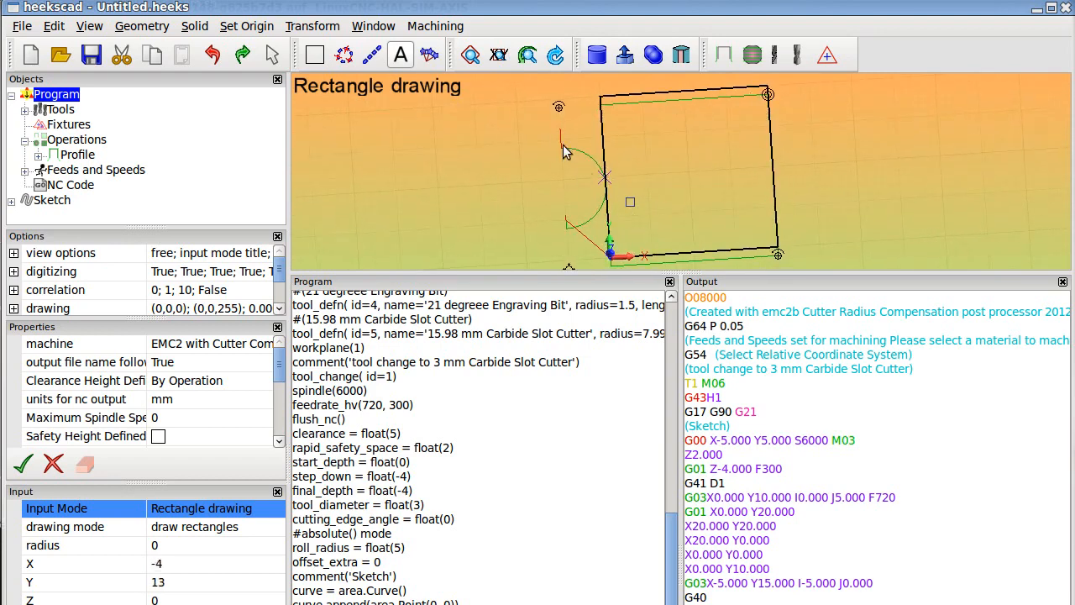
{"action": "left_click", "coordinate": [501, 57]}
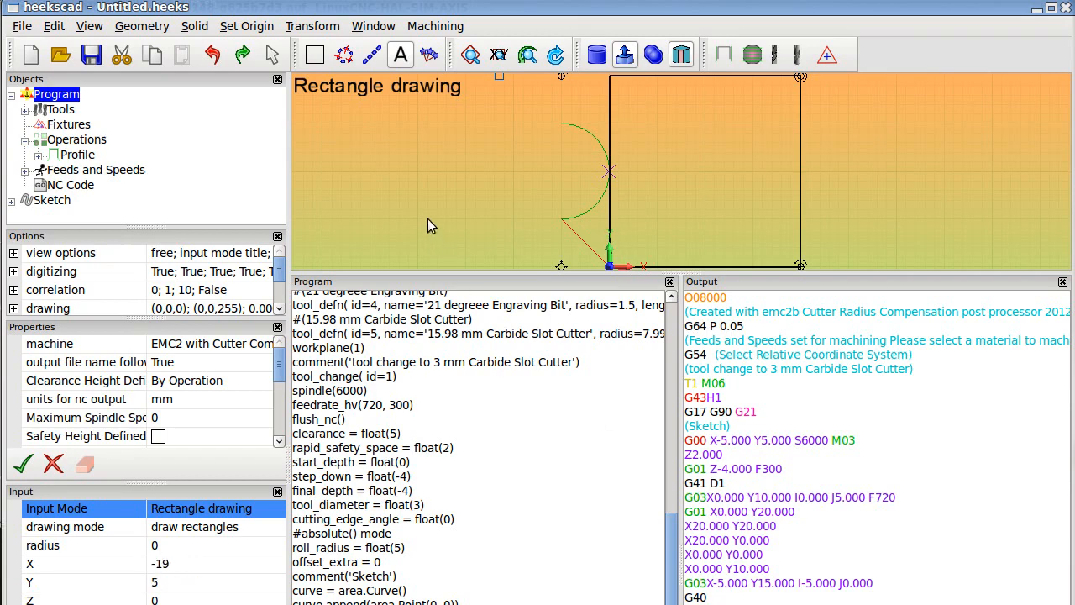
{"action": "left_click", "coordinate": [78, 155]}
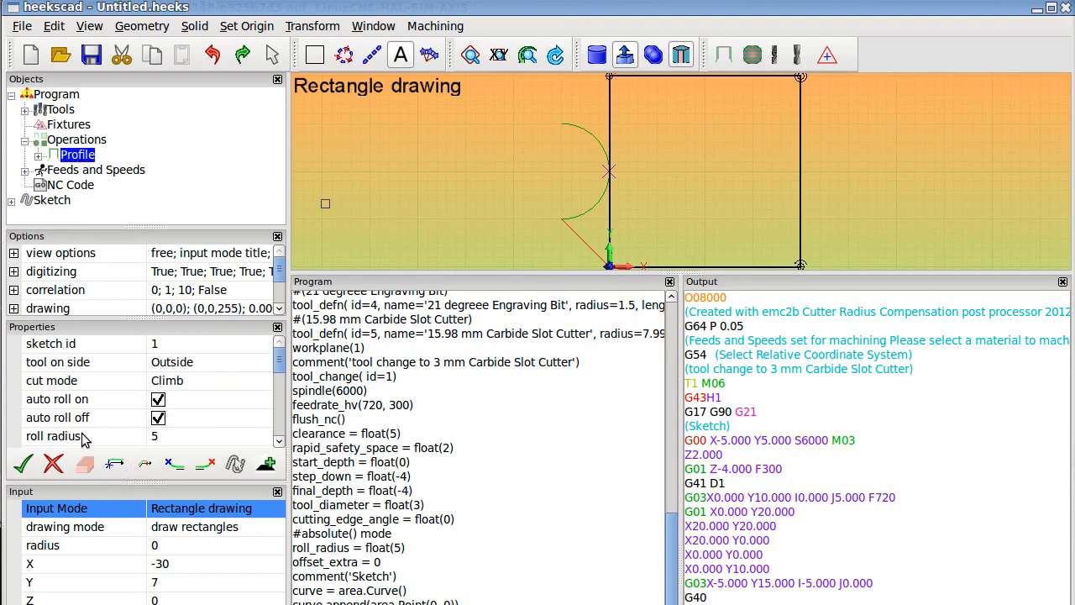
{"action": "scroll", "coordinate": [108, 438], "scroll_direction": "down", "scroll_amount": 1}
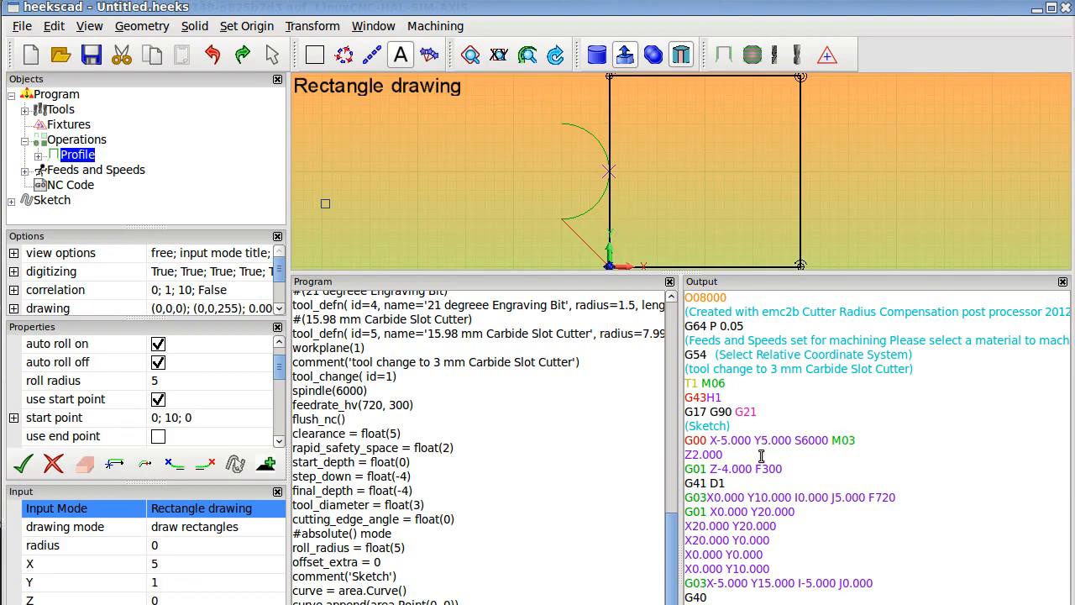
{"action": "middle_click_drag", "start_coordinate": [695, 236], "coordinate": [714, 219]}
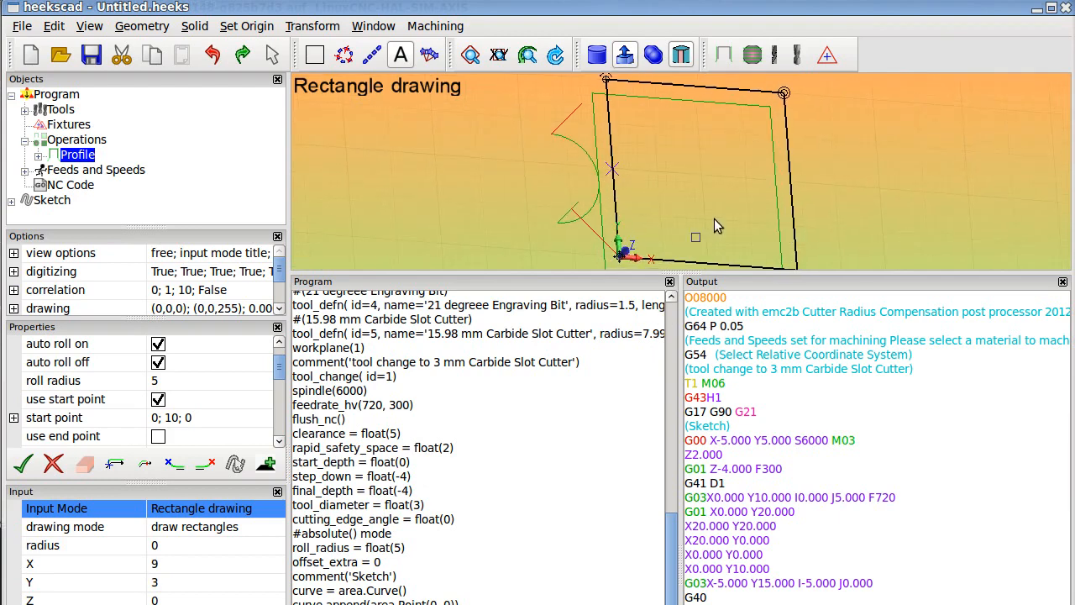
{"action": "left_click", "coordinate": [720, 498]}
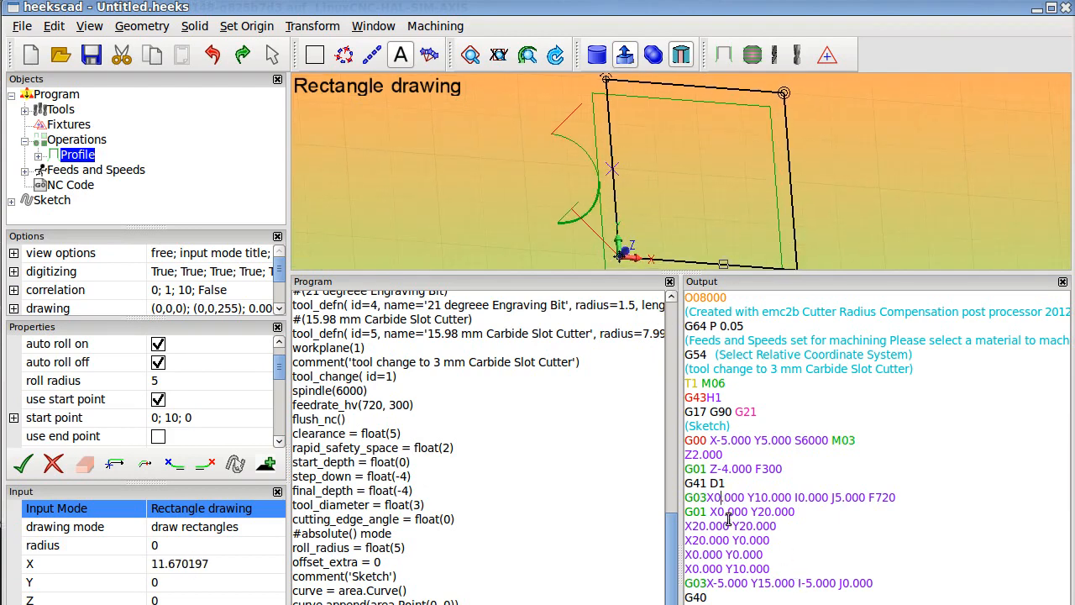
{"action": "left_click", "coordinate": [731, 537]}
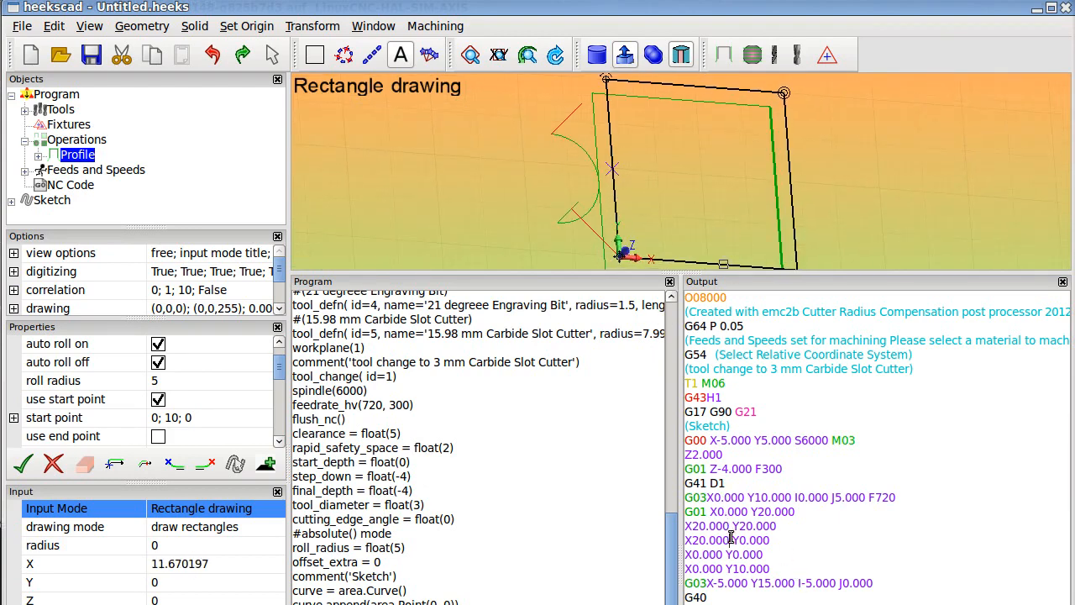
{"action": "left_click", "coordinate": [731, 567]}
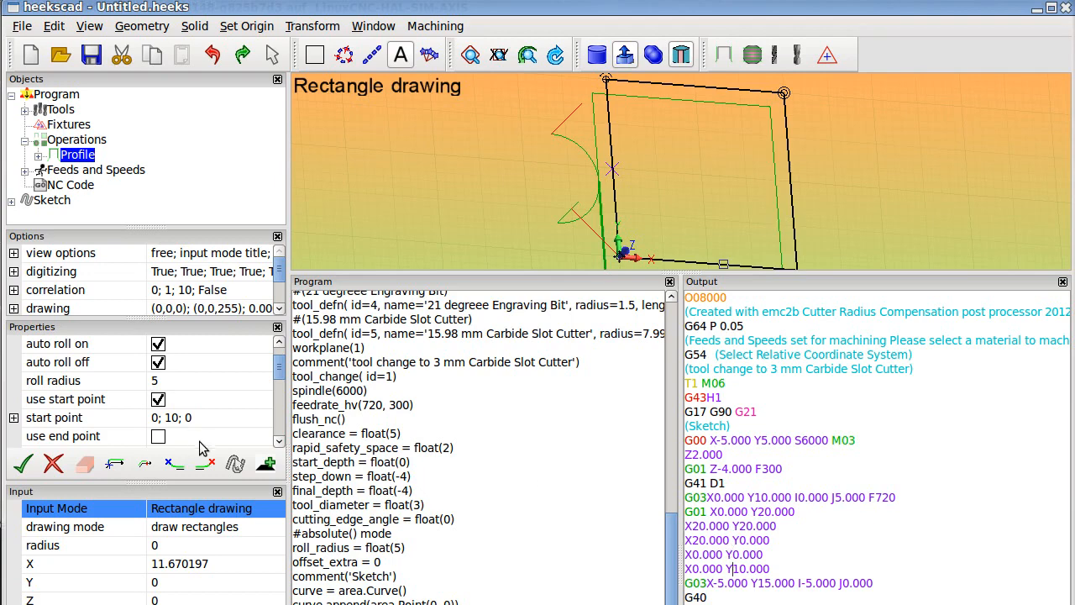
- Try the profile operation with its cut mode set to Conventional and post-process it again
{"action": "left_click", "coordinate": [77, 157]}
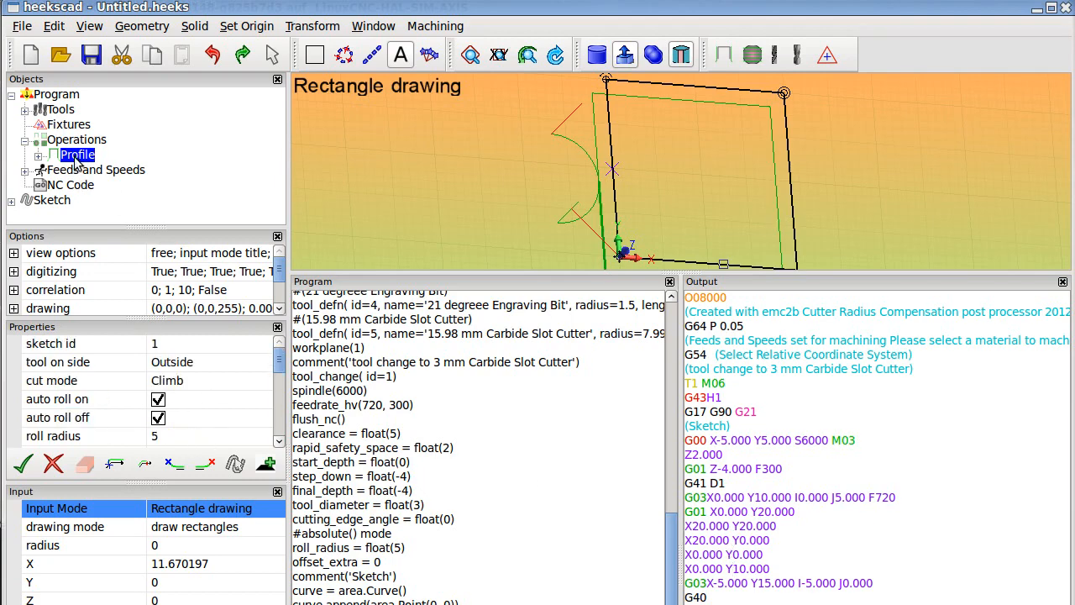
{"action": "left_click", "coordinate": [200, 386]}
{"action": "left_click", "coordinate": [264, 381]}
{"action": "left_click", "coordinate": [217, 401]}
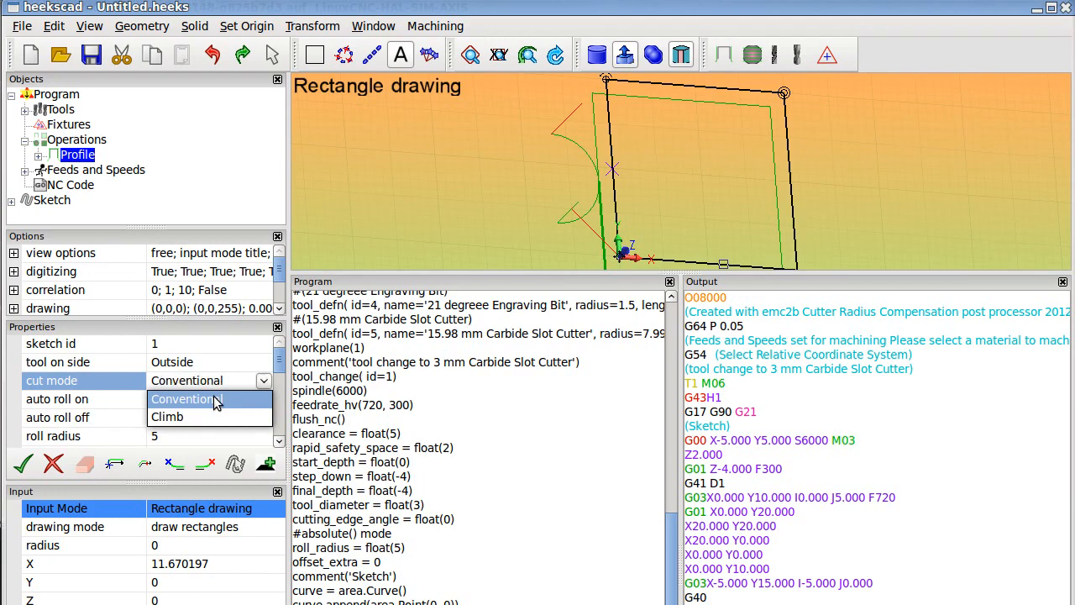
{"action": "left_click", "coordinate": [215, 400]}
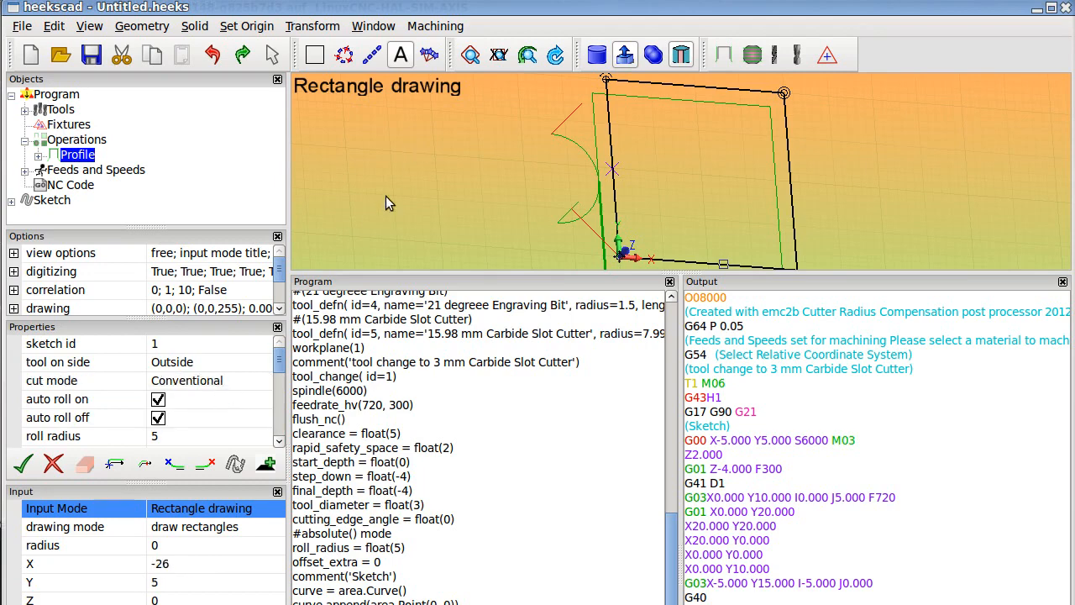
{"action": "left_click", "coordinate": [435, 26]}
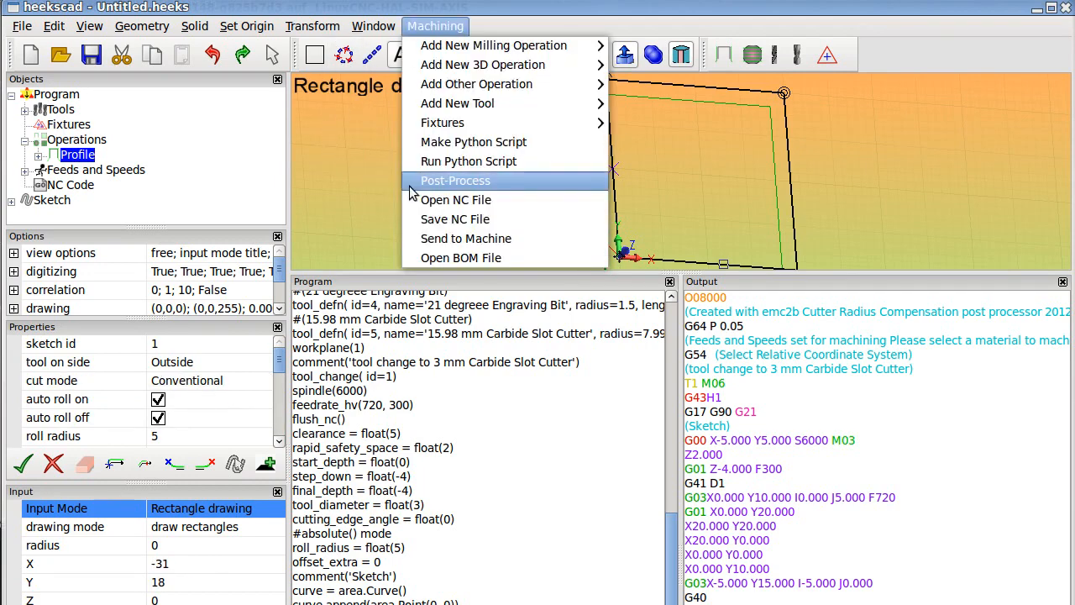
{"action": "left_click", "coordinate": [457, 180]}
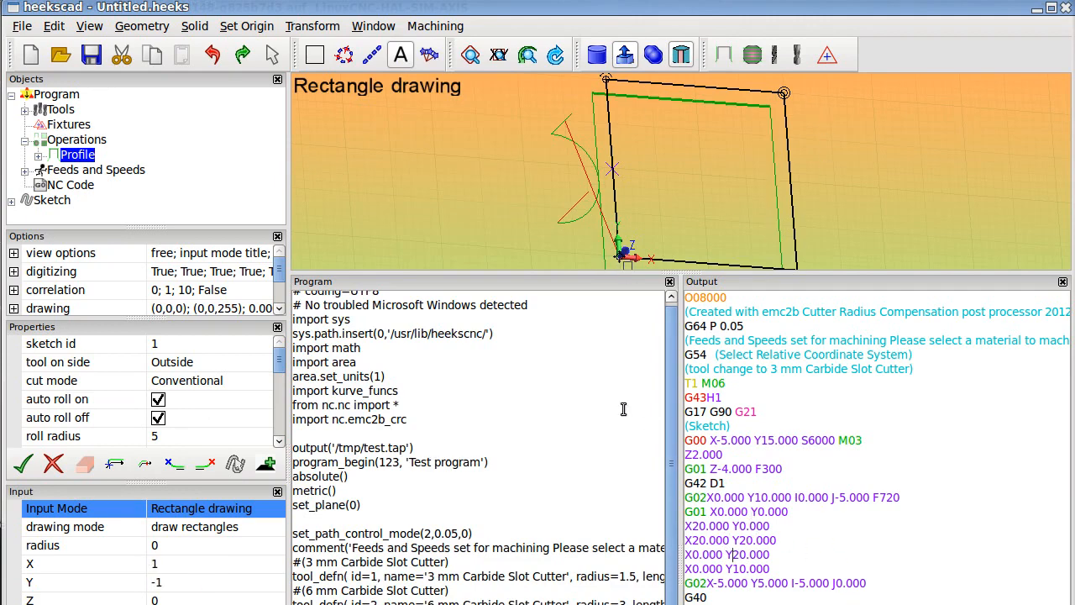
- Try the profile with tool on side set to Inside, regenerate the G-code, and check the toolpath in the XY plane
{"action": "left_click", "coordinate": [195, 366]}
{"action": "left_click", "coordinate": [263, 362]}
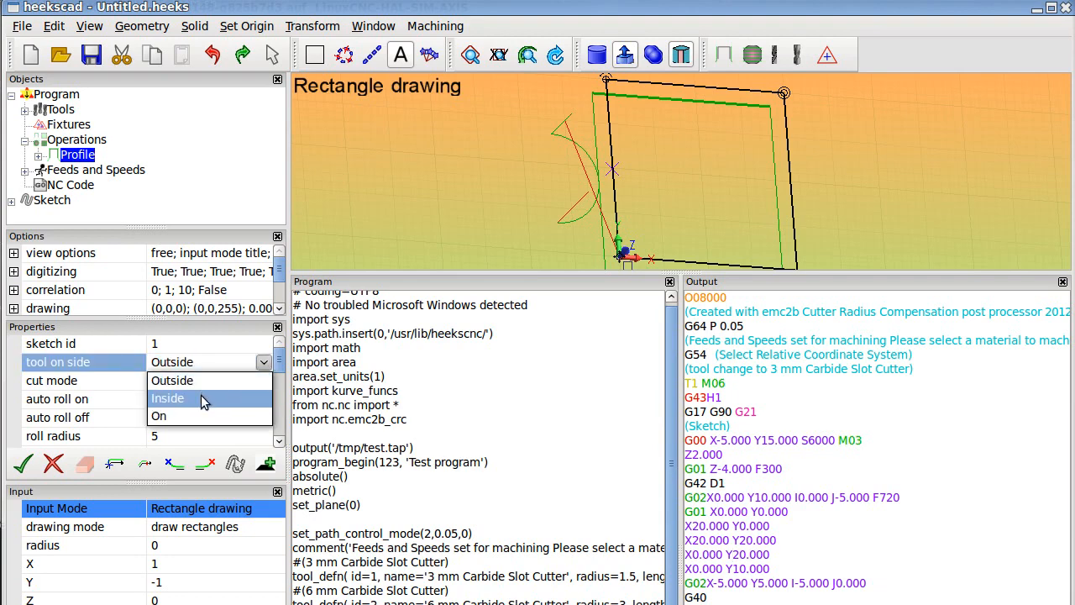
{"action": "left_click", "coordinate": [202, 398]}
{"action": "left_click", "coordinate": [435, 26]}
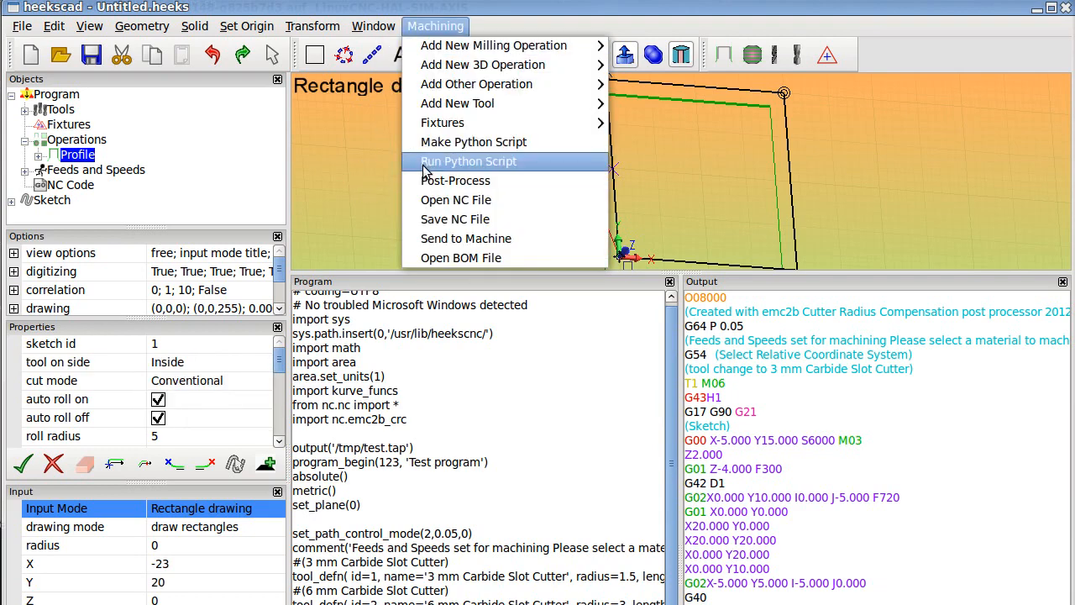
{"action": "left_click", "coordinate": [454, 161]}
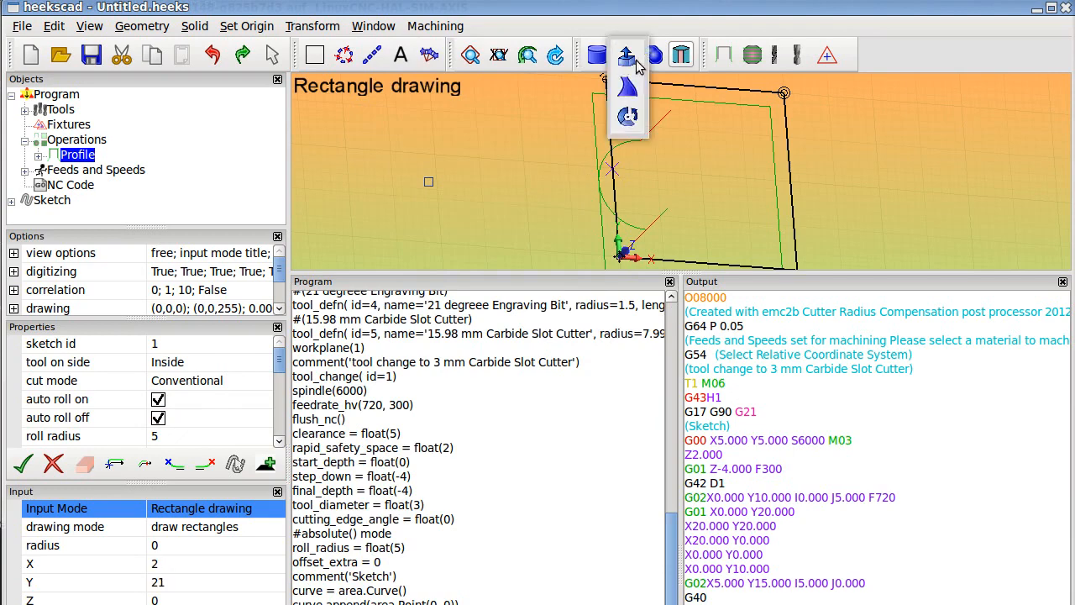
{"action": "mouse_move", "coordinate": [475, 57]}
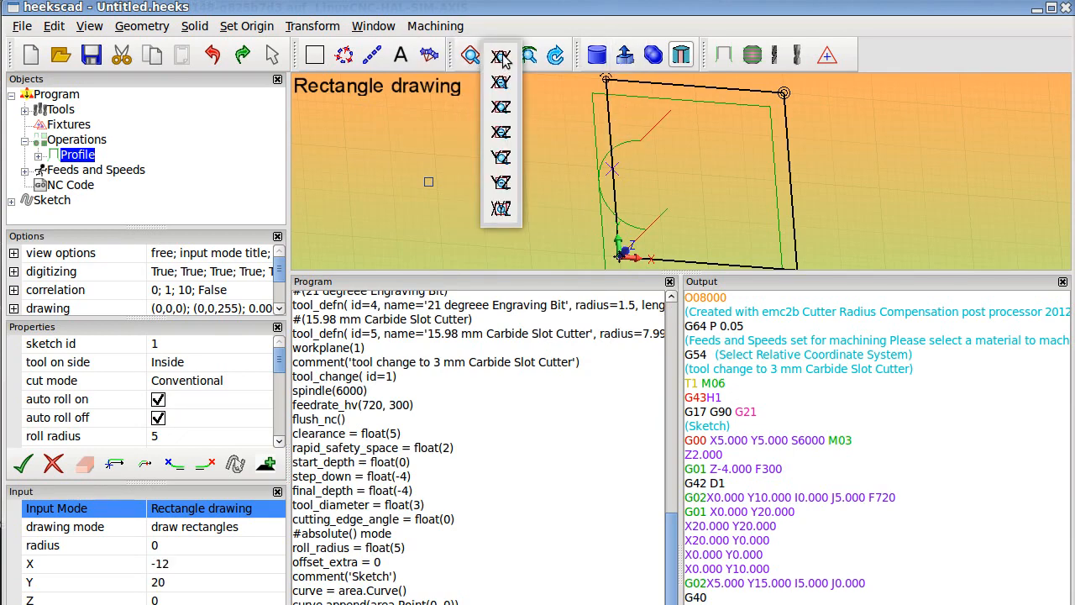
{"action": "left_click", "coordinate": [501, 56]}
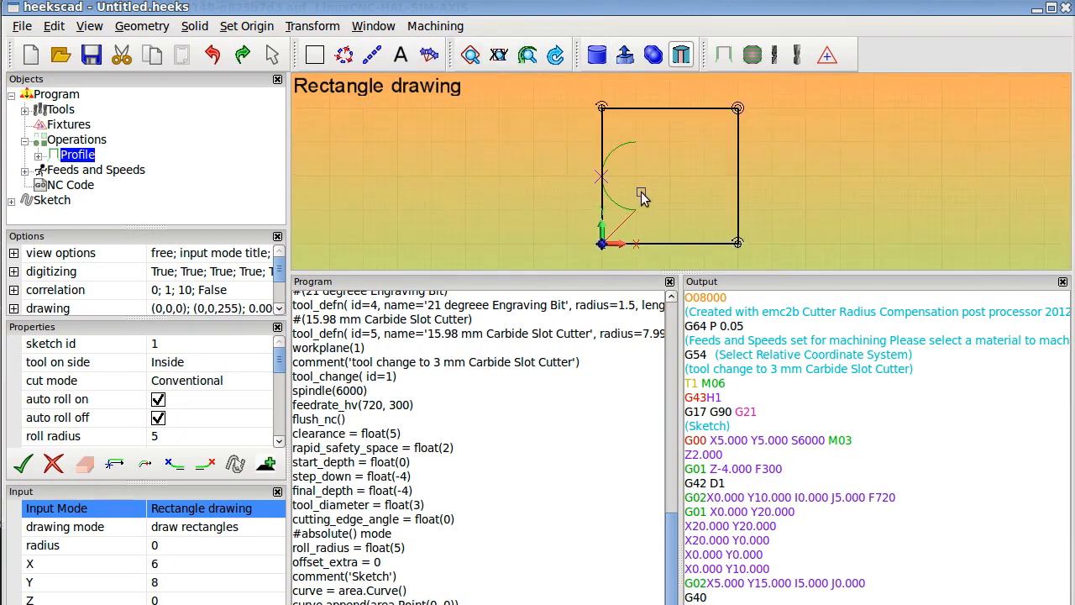
{"action": "scroll", "coordinate": [672, 150], "scroll_direction": "up", "scroll_amount": 2}
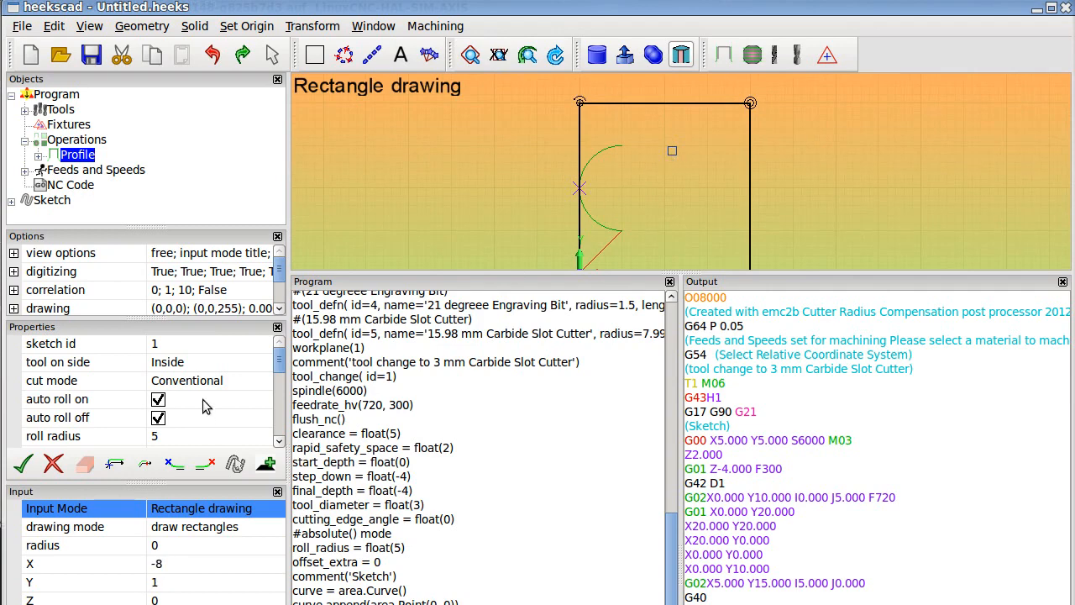
- Set the profile's tool on side to Outside and cut mode to Climb, and post-process again
{"action": "left_click", "coordinate": [189, 362]}
{"action": "left_click", "coordinate": [263, 362]}
{"action": "left_click", "coordinate": [231, 380]}
{"action": "left_click", "coordinate": [226, 386]}
{"action": "left_click", "coordinate": [265, 381]}
{"action": "left_click", "coordinate": [204, 411]}
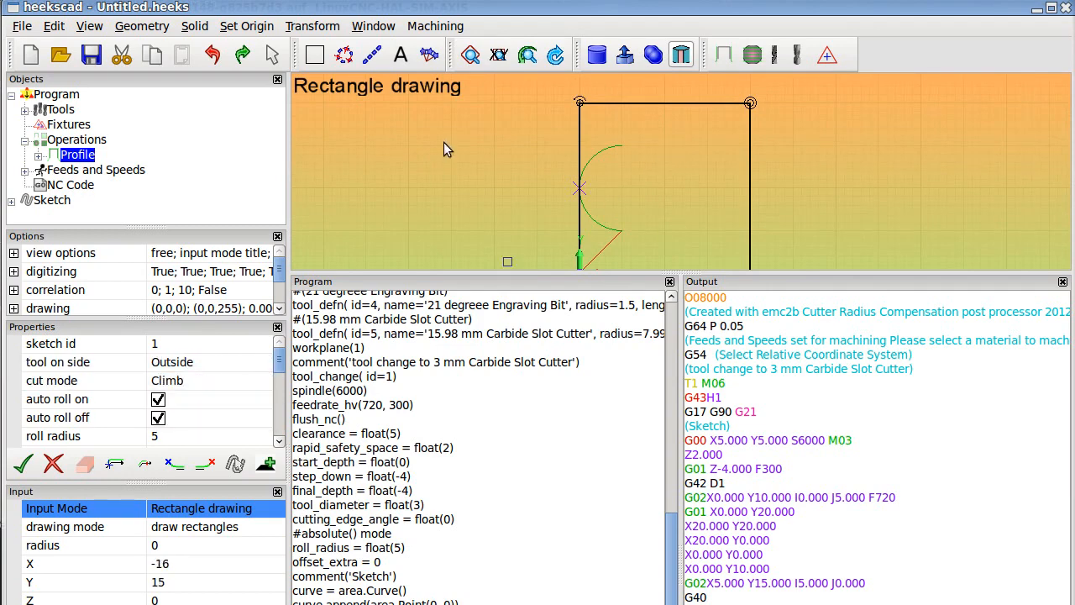
{"action": "left_click", "coordinate": [436, 26]}
{"action": "left_click", "coordinate": [445, 180]}
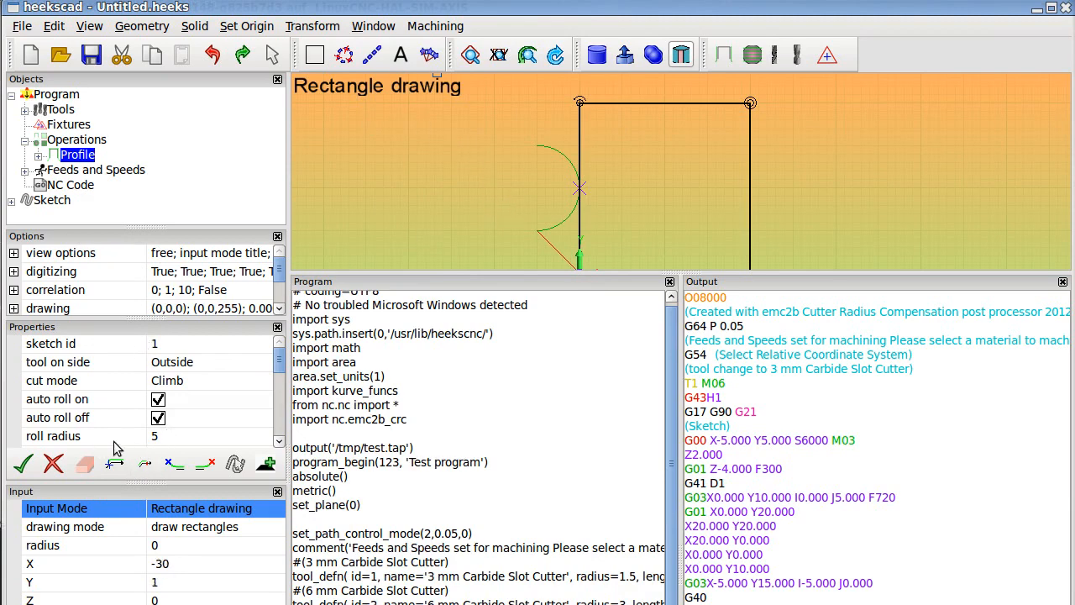
- Save the generated NC code to the Desktop folder as crc.ngc, replacing the existing file
{"action": "scroll", "coordinate": [166, 431], "scroll_direction": "down", "scroll_amount": 5}
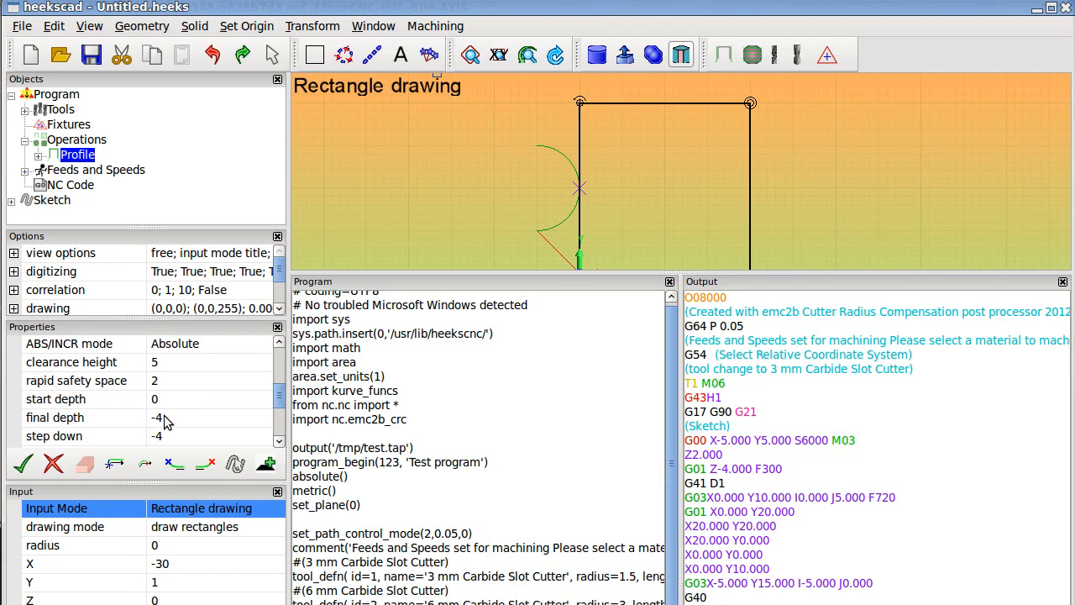
{"action": "scroll", "coordinate": [179, 415], "scroll_direction": "up", "scroll_amount": 4}
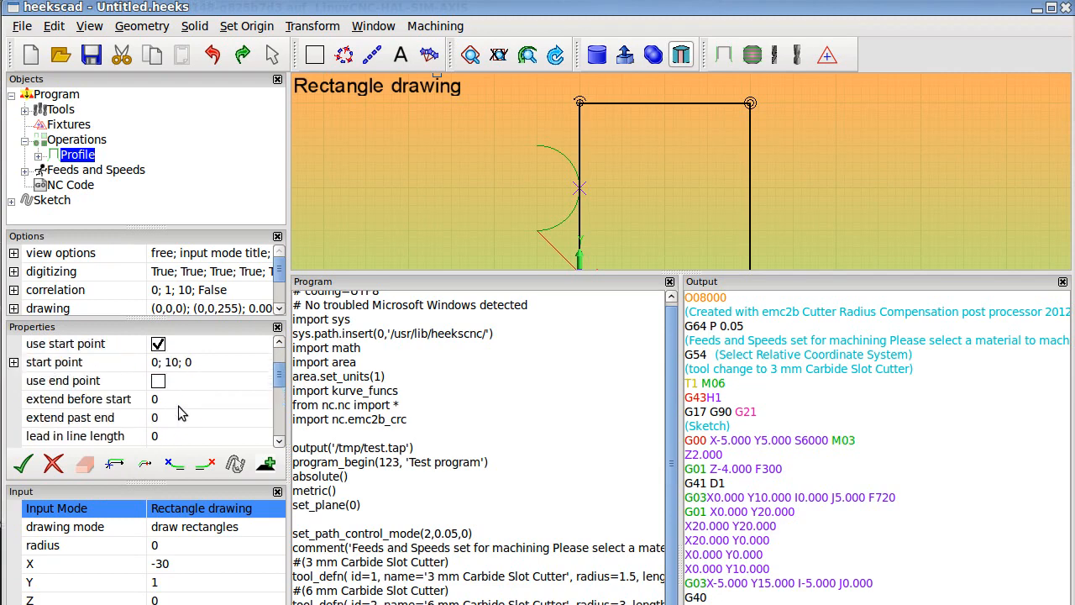
{"action": "scroll", "coordinate": [179, 414], "scroll_direction": "down", "scroll_amount": 1}
{"action": "scroll", "coordinate": [642, 224], "scroll_direction": "down", "scroll_amount": 2}
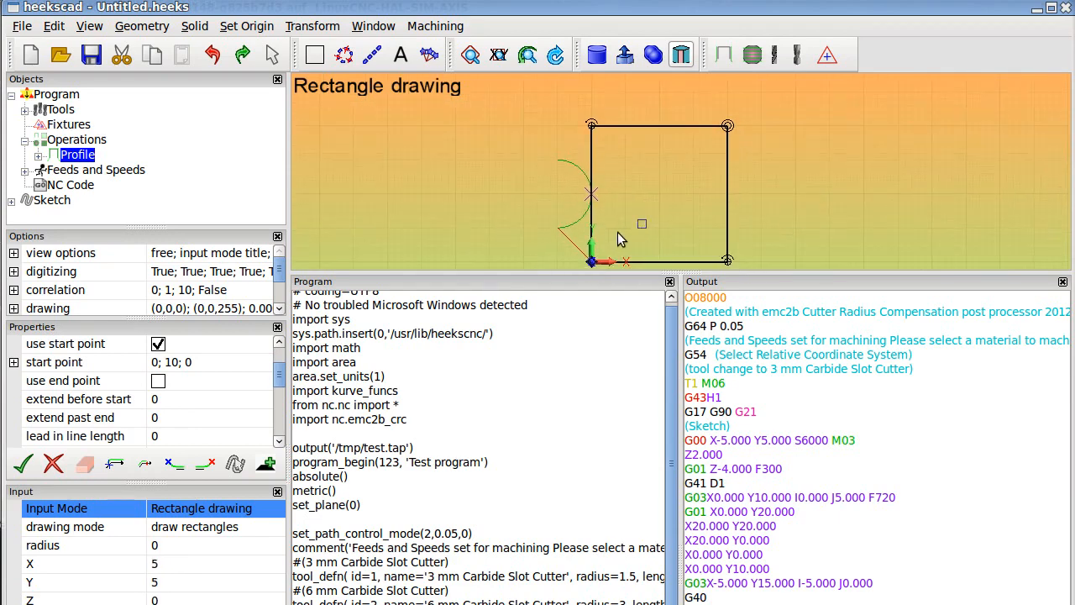
{"action": "left_click", "coordinate": [429, 26]}
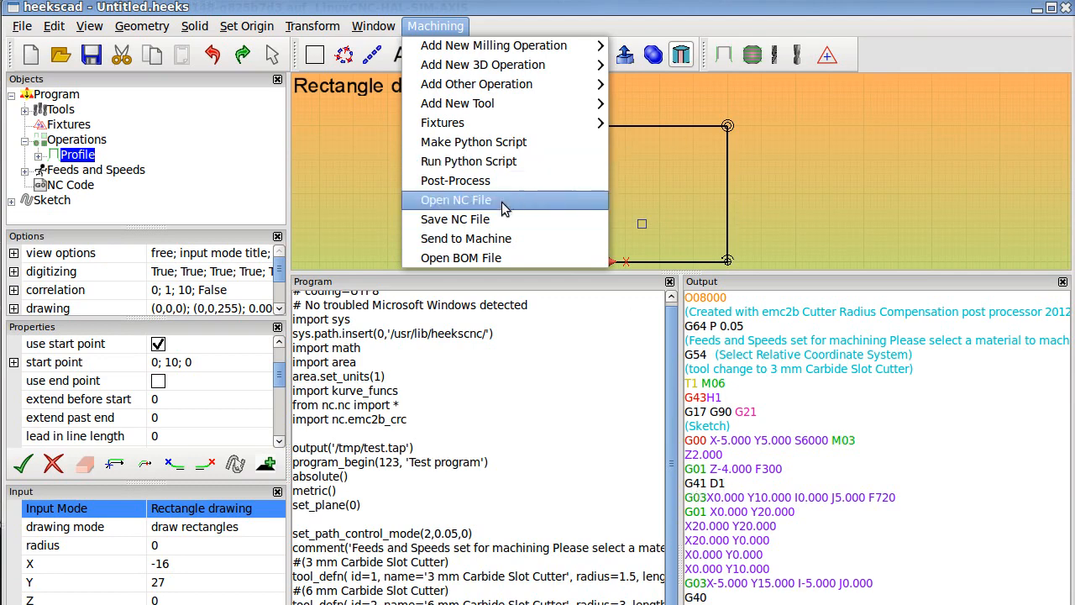
{"action": "left_click", "coordinate": [488, 219]}
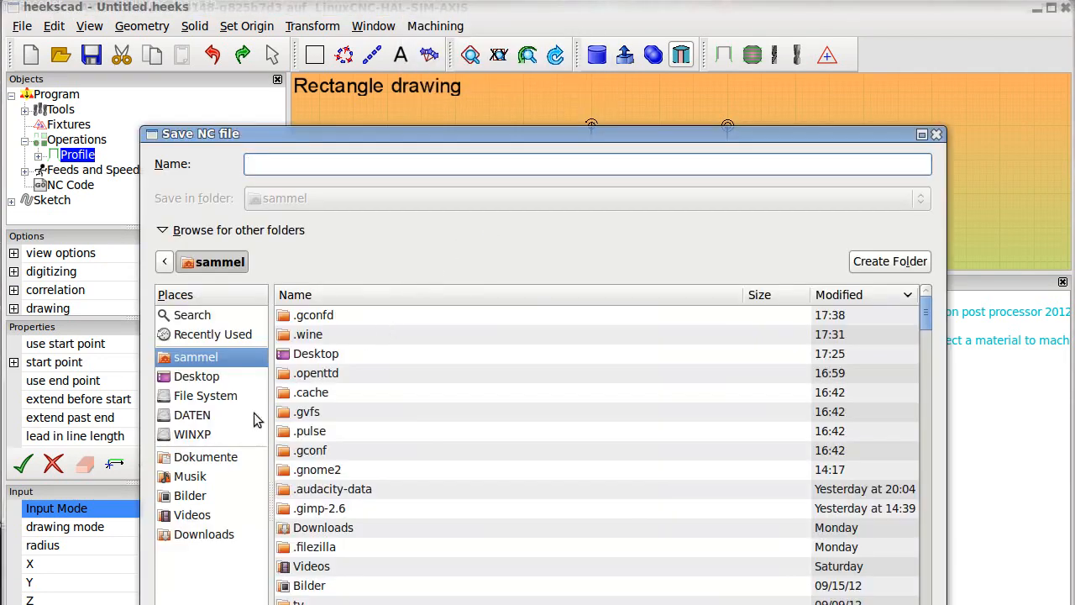
{"action": "left_click", "coordinate": [205, 381]}
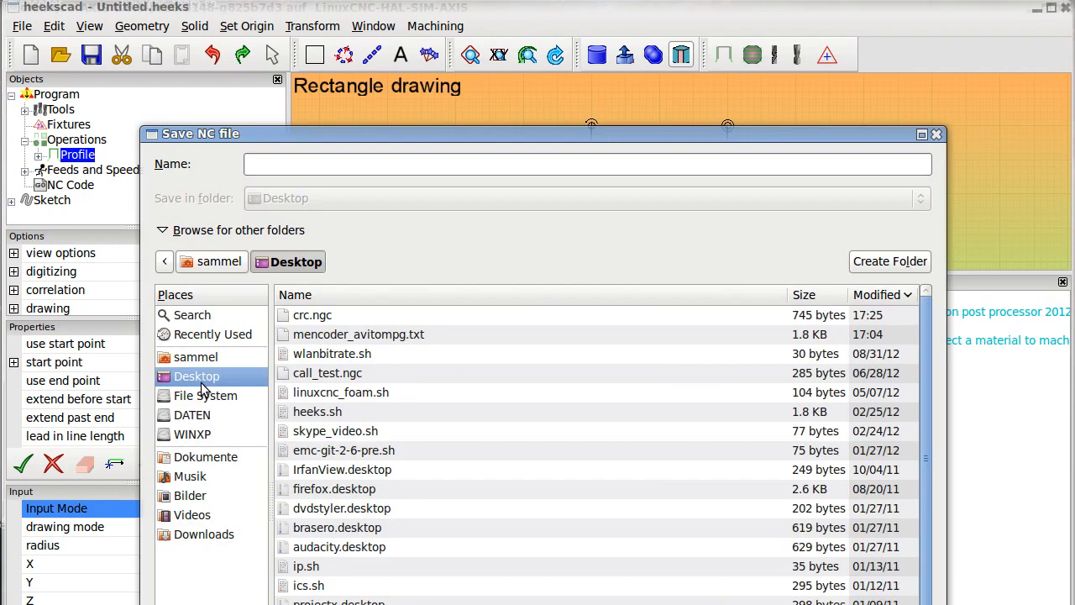
{"action": "left_click", "coordinate": [304, 318]}
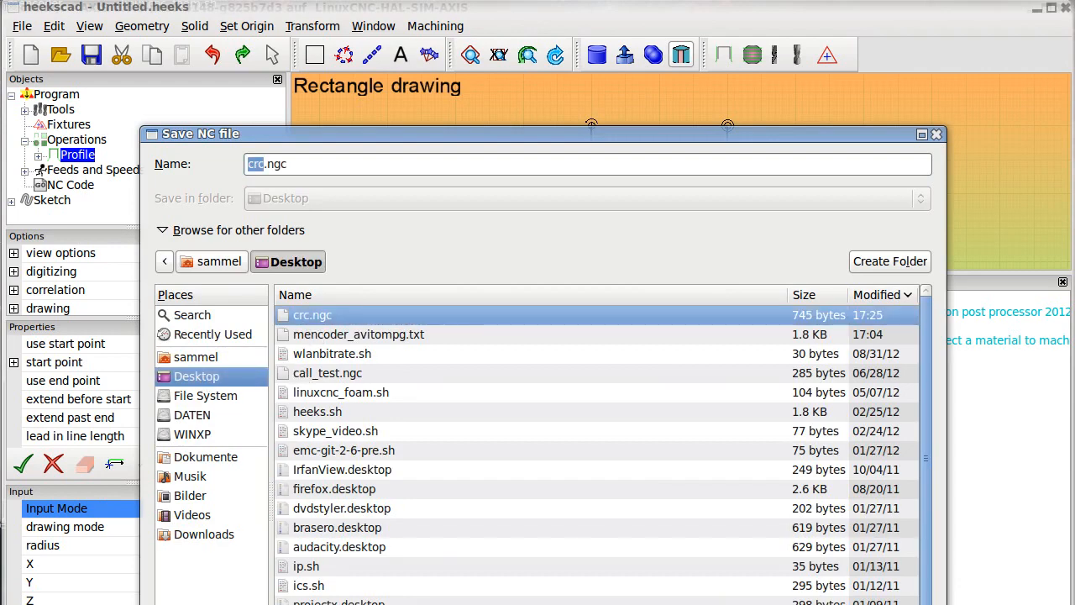
{"action": "key", "text": "Return"}
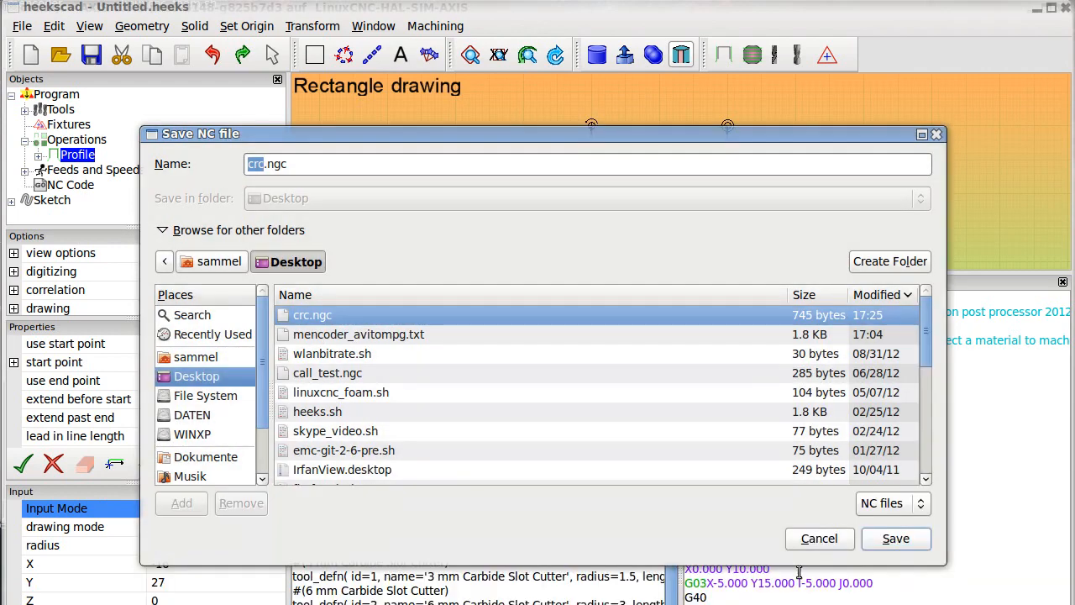
{"action": "left_click", "coordinate": [896, 539]}
{"action": "left_click", "coordinate": [687, 415]}
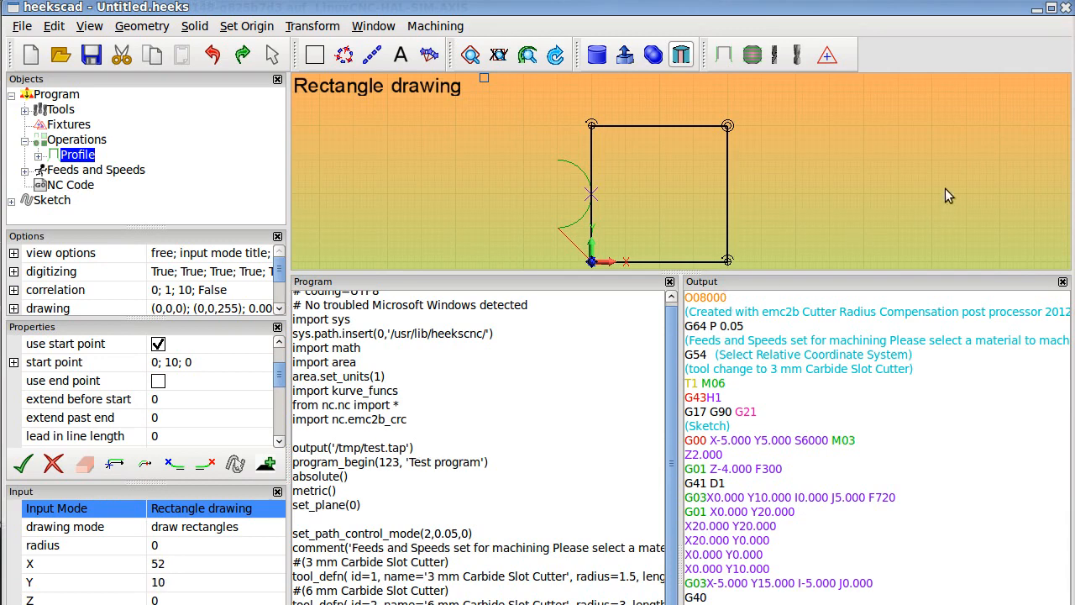
- Close HeeksCAD without saving the drawing, and close the terminal window it was started from
{"action": "left_click", "coordinate": [1065, 8]}
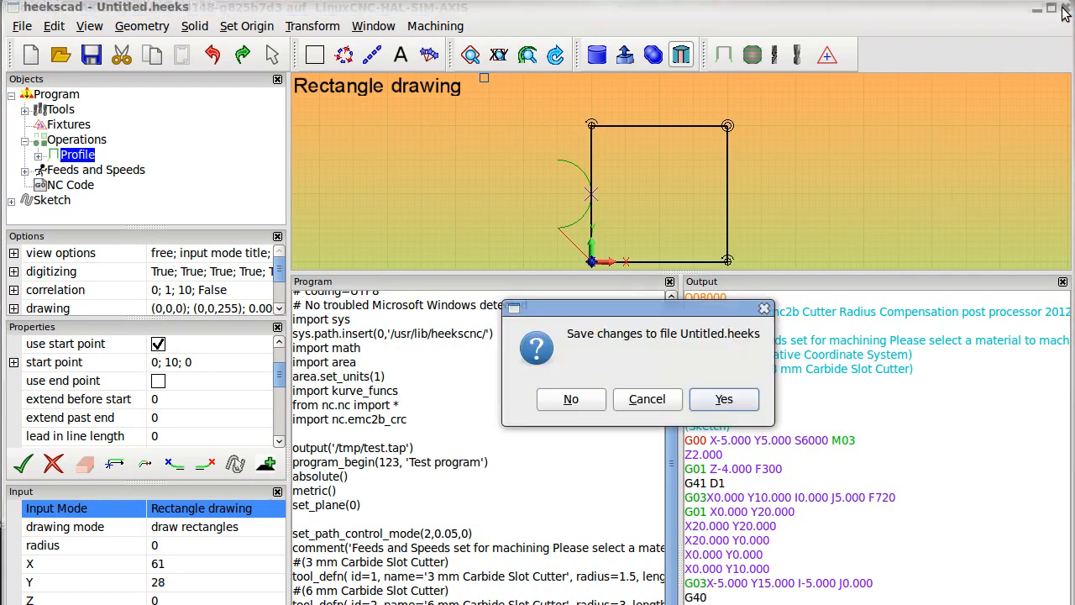
{"action": "left_click", "coordinate": [575, 400]}
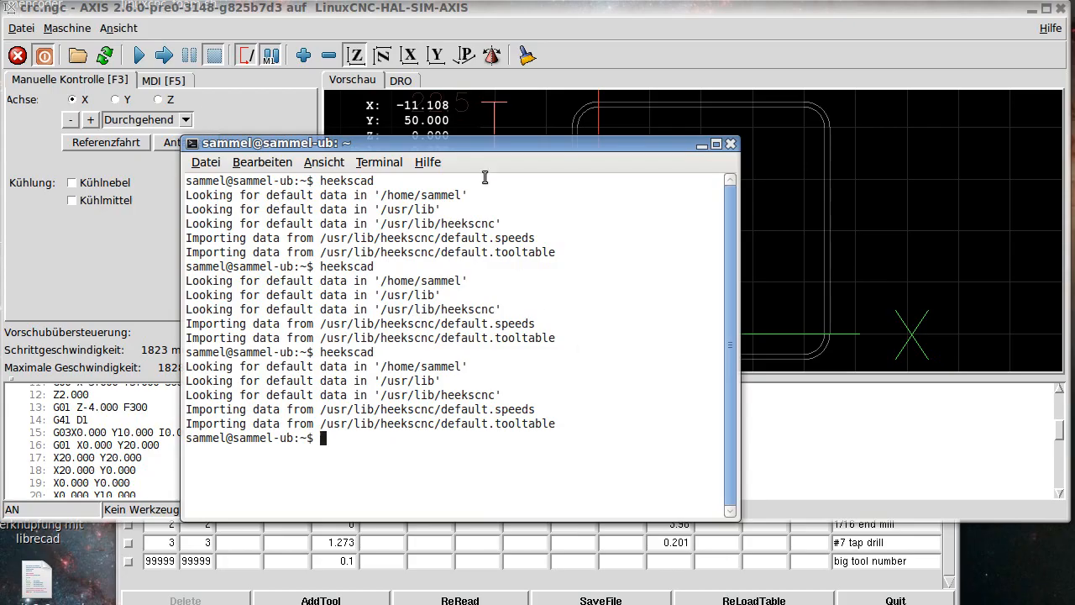
{"action": "left_click", "coordinate": [731, 145]}
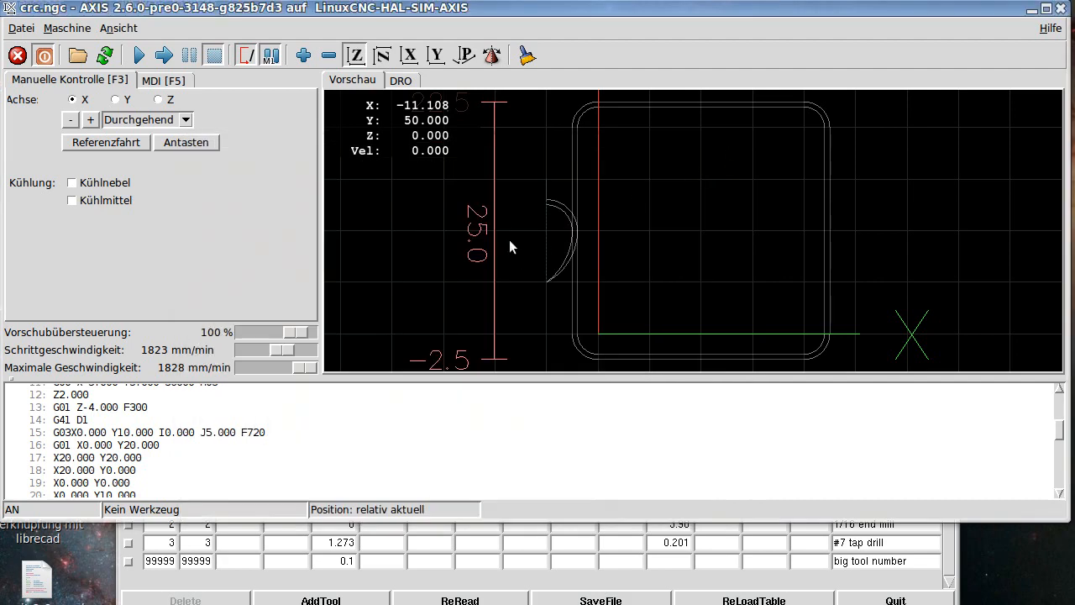
- Open crc.ngc from the Desktop folder in AXIS and dismiss the G-code error
{"action": "left_click", "coordinate": [21, 27]}
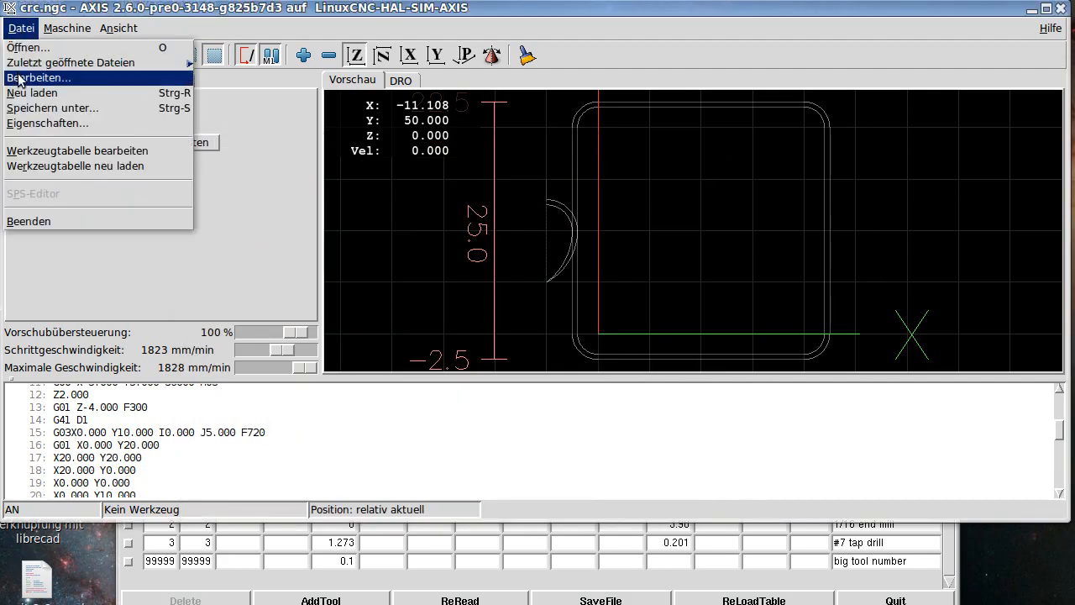
{"action": "left_click", "coordinate": [27, 48]}
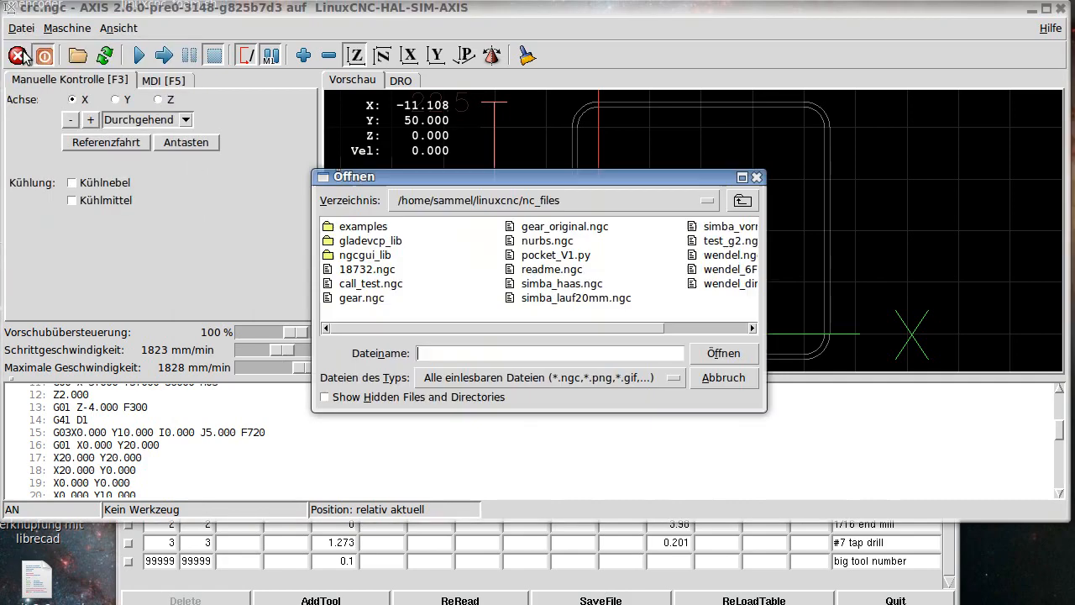
{"action": "left_click", "coordinate": [449, 206]}
{"action": "left_click", "coordinate": [448, 163]}
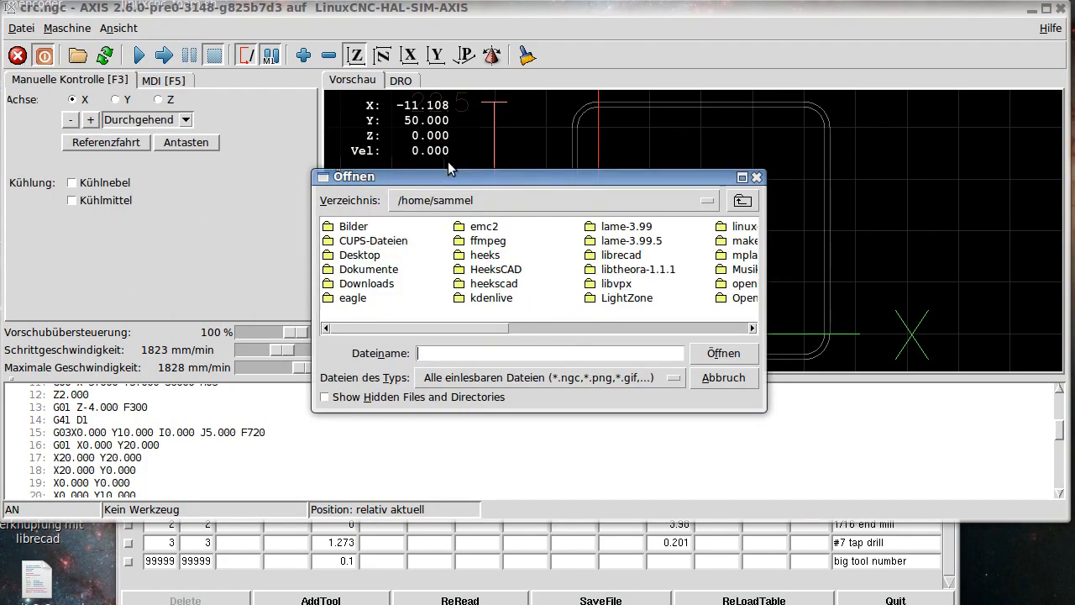
{"action": "left_click", "coordinate": [367, 254]}
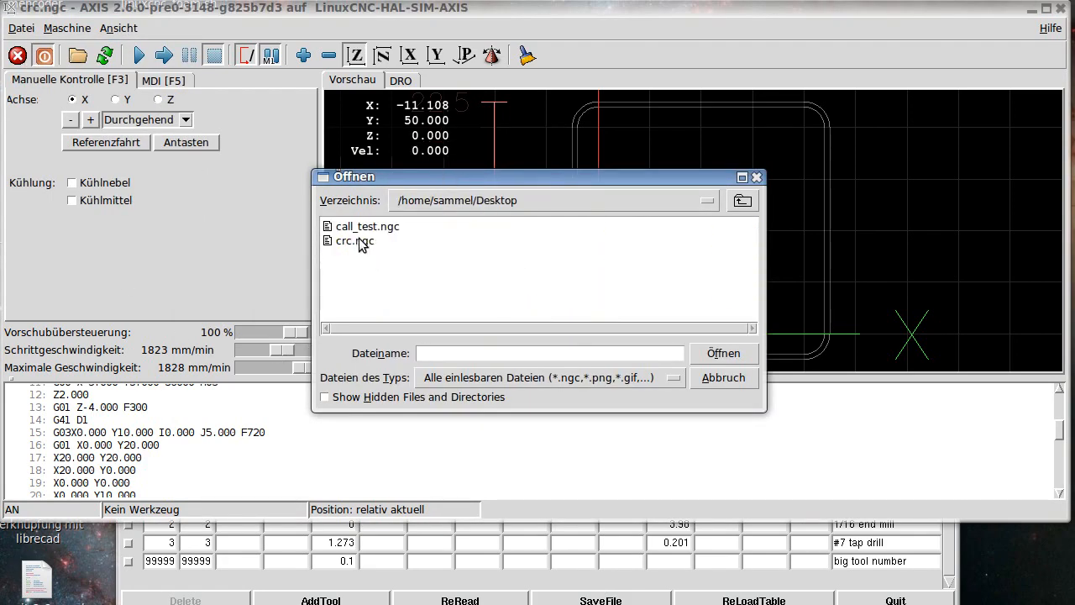
{"action": "left_click", "coordinate": [356, 242]}
{"action": "left_click", "coordinate": [712, 353]}
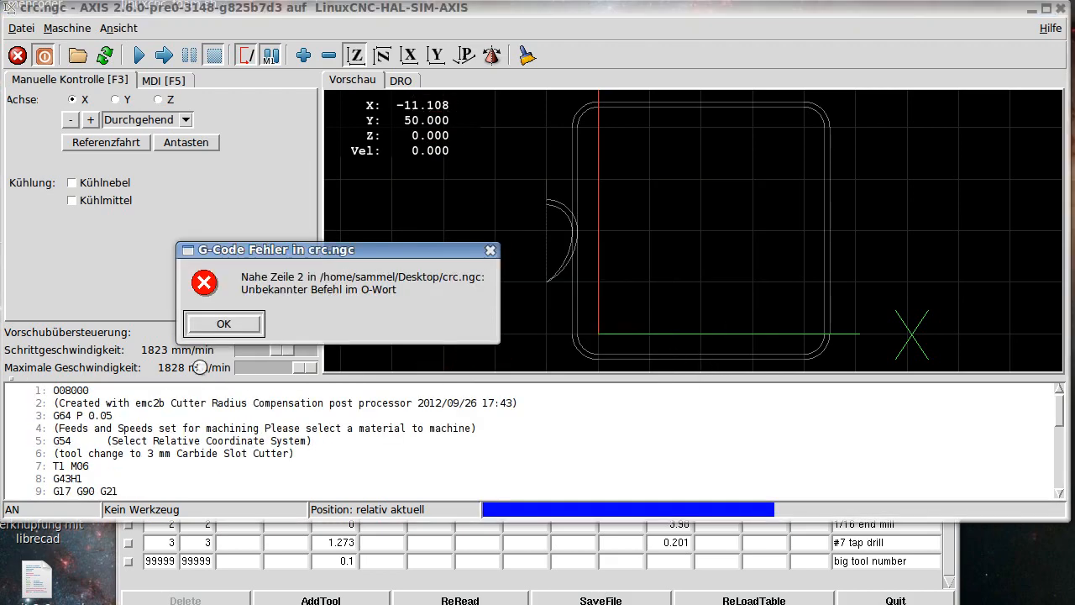
{"action": "left_click", "coordinate": [208, 324]}
- Open crc.ngc in the text editor, delete the O08000 program number from line 1, and save the file
{"action": "left_click", "coordinate": [21, 27]}
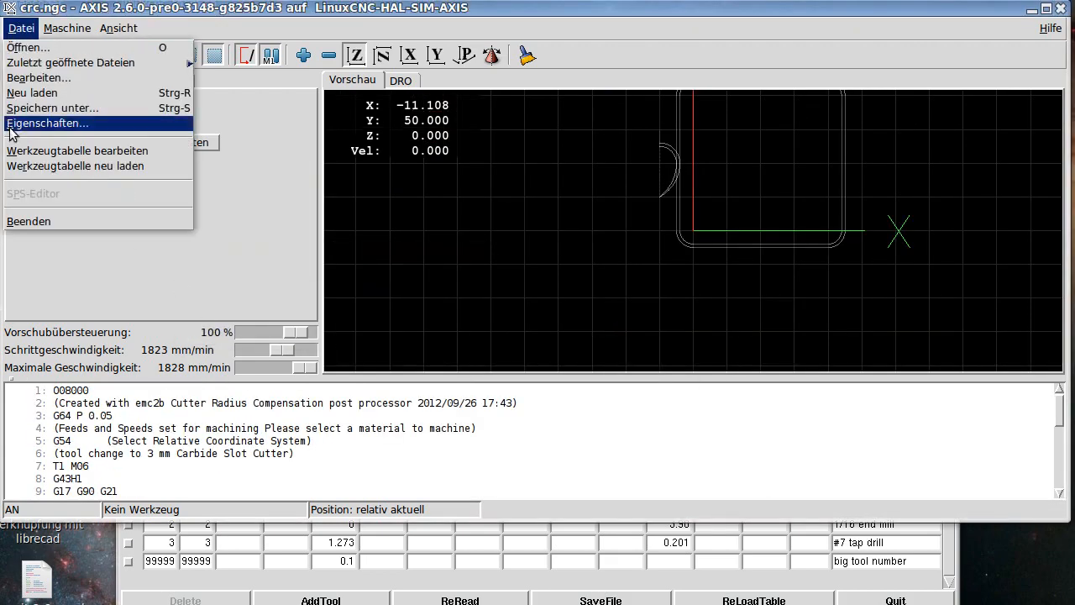
{"action": "left_click", "coordinate": [502, 216]}
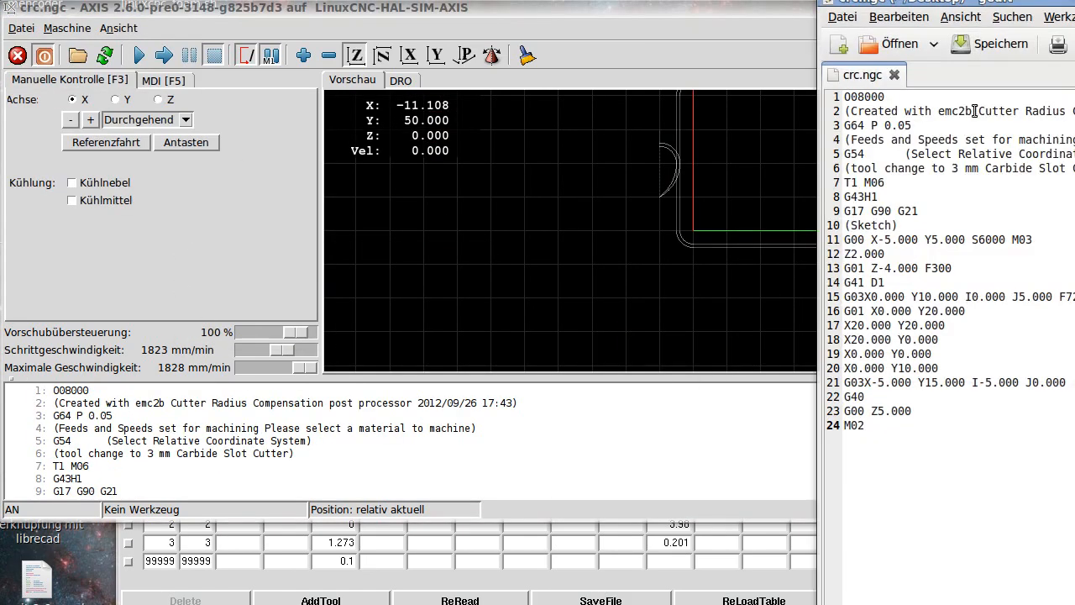
{"action": "key", "text": "BackSpace"}
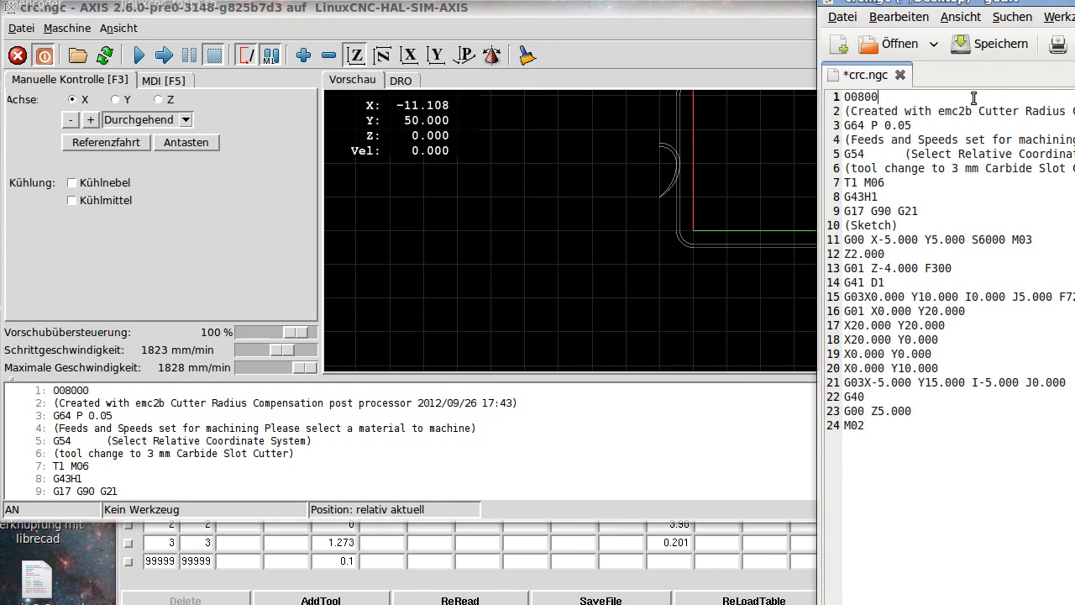
{"action": "key", "text": "BackSpace"}
{"action": "key", "text": "BackSpace"}
{"action": "key", "text": "BackSpace"}
{"action": "key", "text": "BackSpace"}
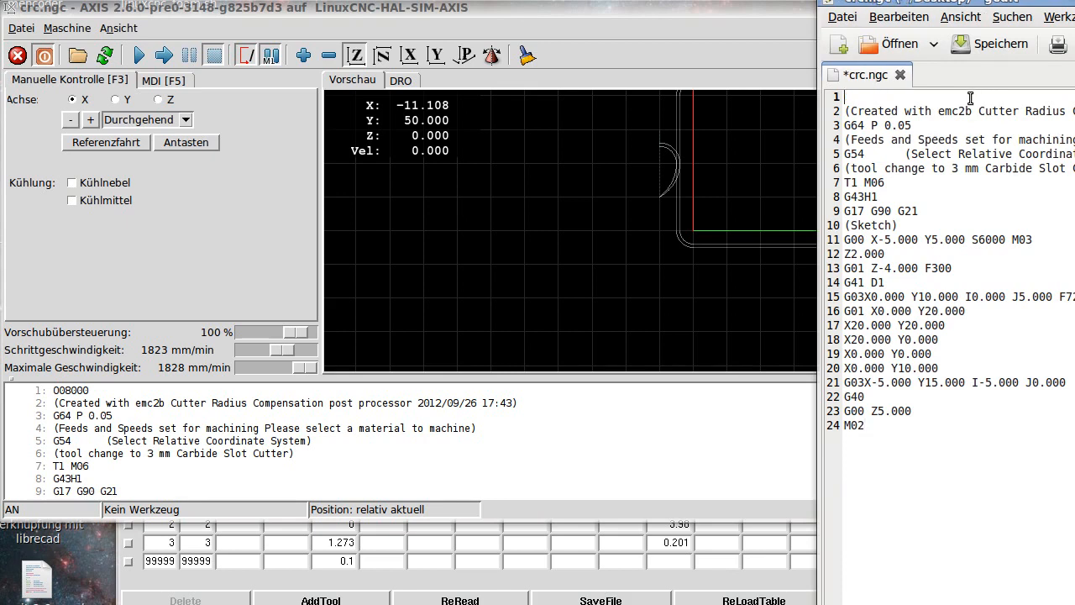
{"action": "left_click", "coordinate": [987, 46]}
- Reload the edited crc.ngc in AXIS and inspect the compensated toolpath with its dimensions
{"action": "left_click", "coordinate": [21, 28]}
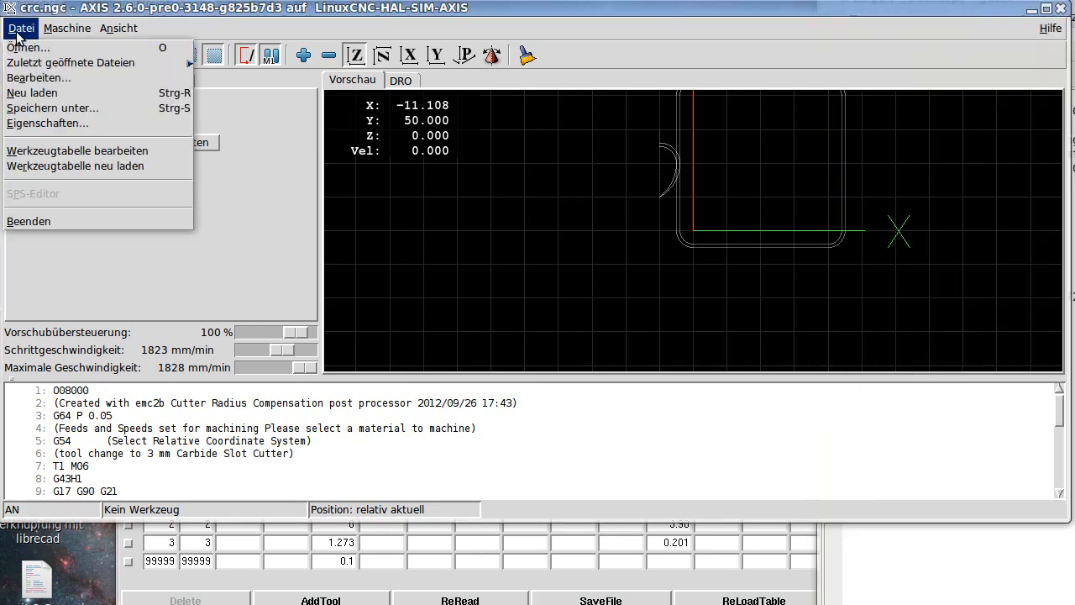
{"action": "left_click", "coordinate": [34, 92]}
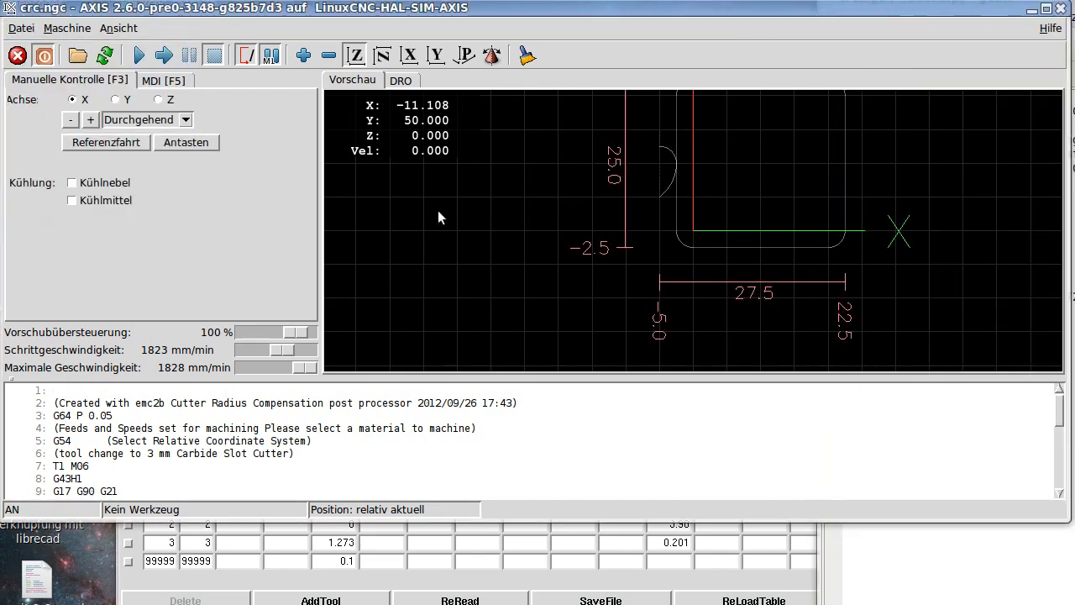
{"action": "scroll", "coordinate": [617, 261], "scroll_direction": "down", "scroll_amount": 3}
{"action": "left_click_drag", "start_coordinate": [635, 248], "coordinate": [534, 310]}
{"action": "scroll", "coordinate": [536, 312], "scroll_direction": "up", "scroll_amount": 1}
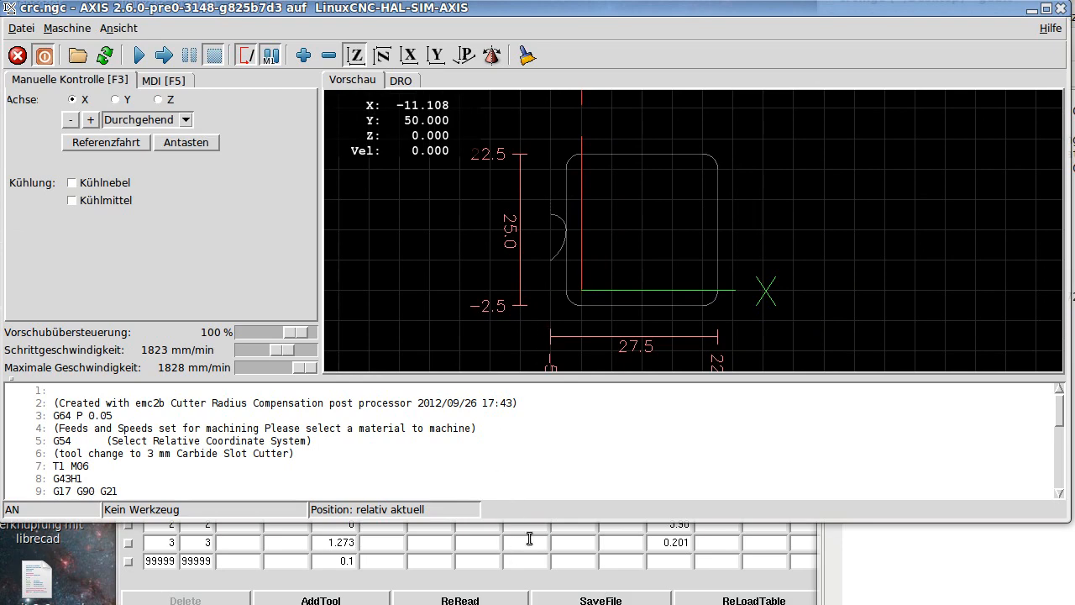
- Arrange the tool table editor beside the G-code and compare tool 1's entry with the T1 M06 and G41 D1 lines
{"action": "left_click_drag", "start_coordinate": [536, 521], "coordinate": [536, 485]}
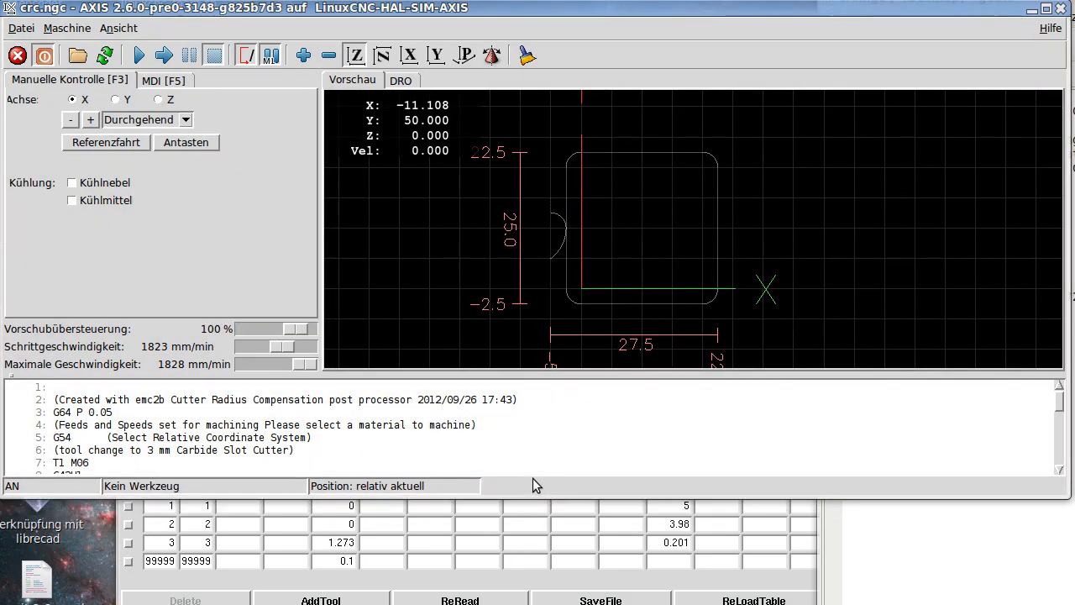
{"action": "left_click", "coordinate": [827, 603]}
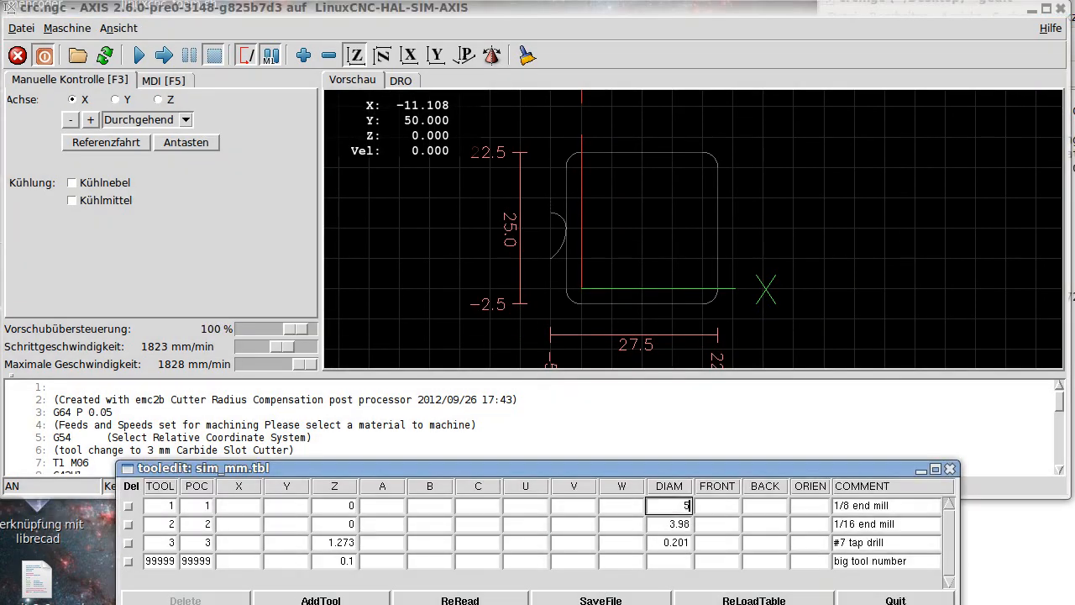
{"action": "left_click_drag", "start_coordinate": [530, 472], "coordinate": [597, 435]}
{"action": "scroll", "coordinate": [57, 455], "scroll_direction": "down", "scroll_amount": 2}
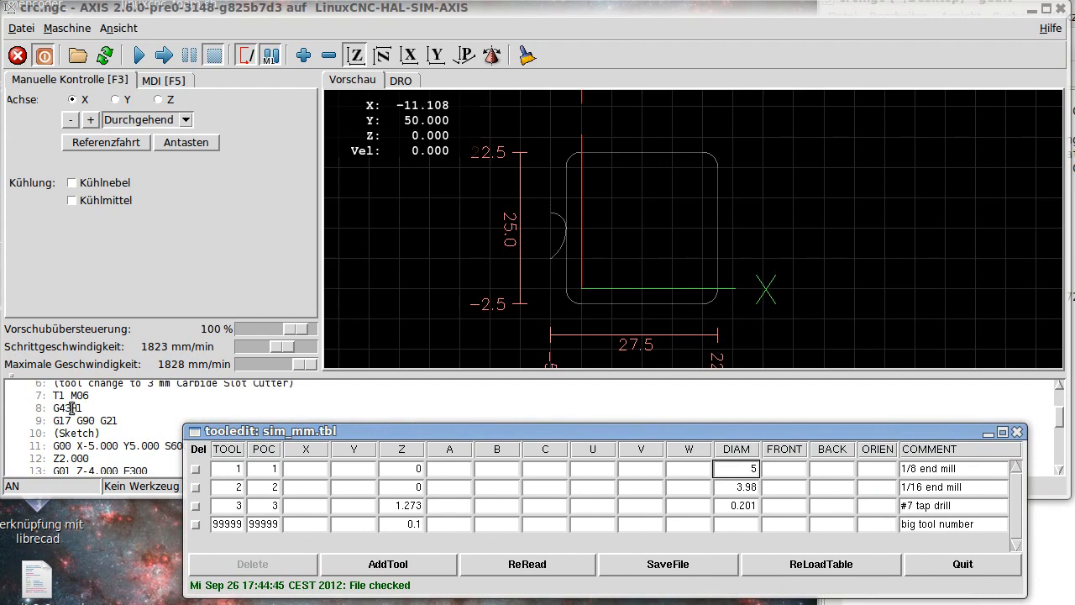
{"action": "left_click", "coordinate": [21, 30]}
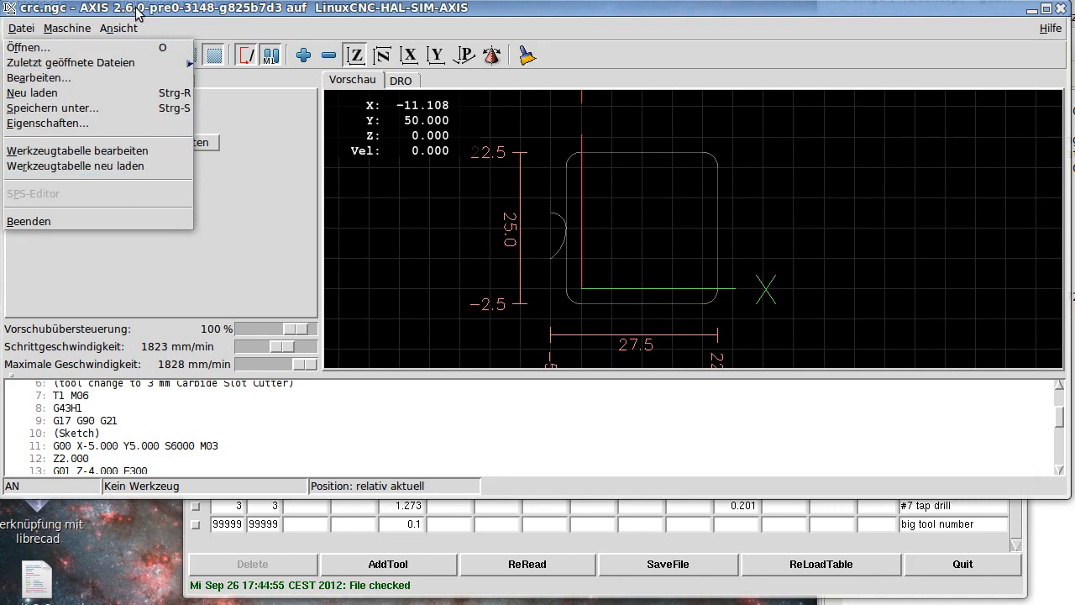
{"action": "left_click", "coordinate": [140, 6]}
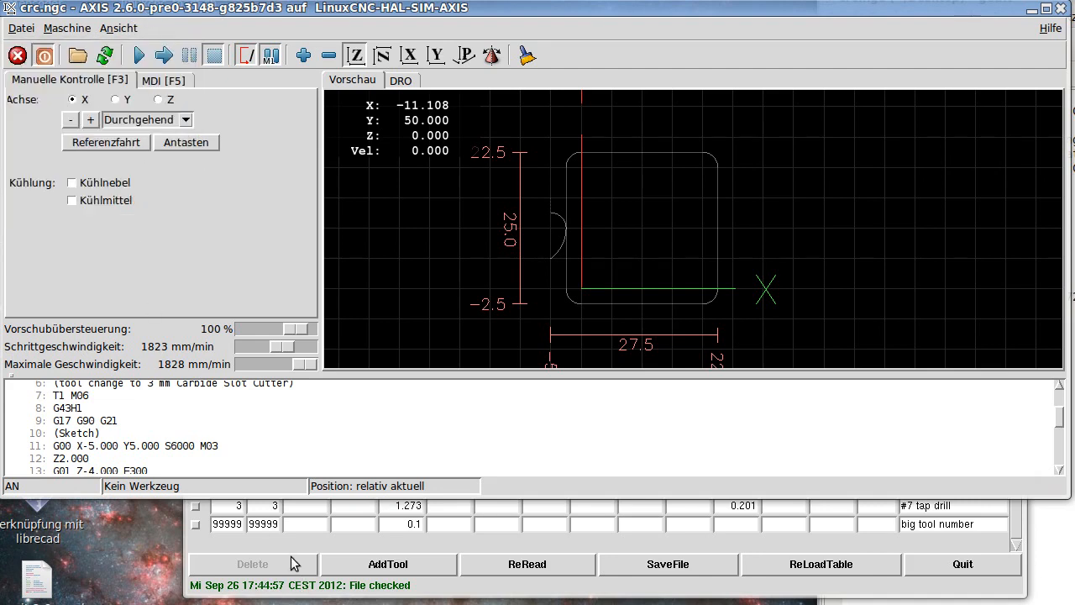
{"action": "left_click", "coordinate": [298, 546]}
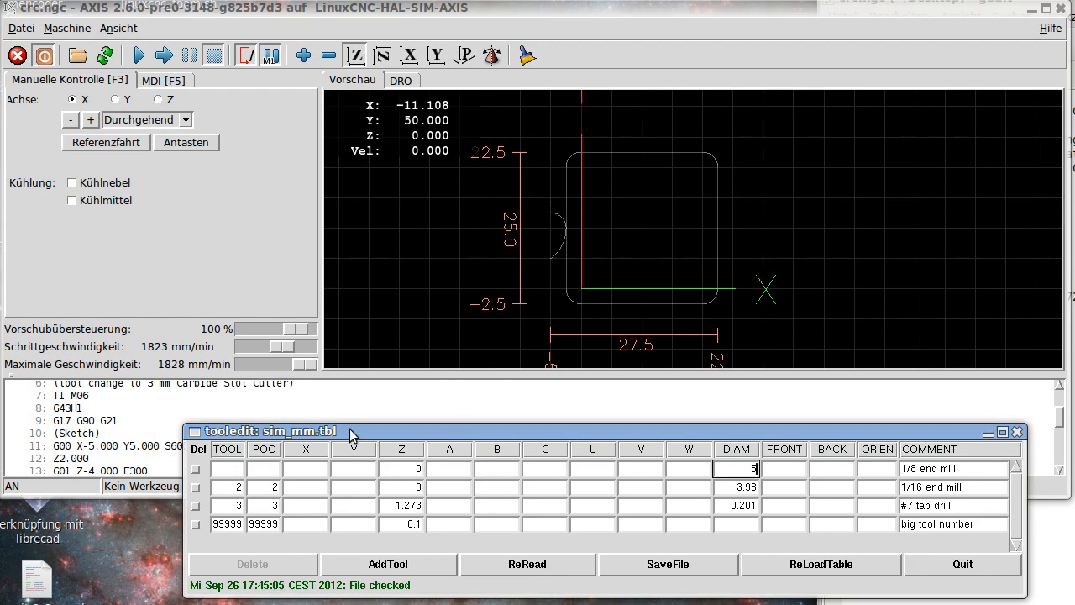
{"action": "scroll", "coordinate": [91, 461], "scroll_direction": "down", "scroll_amount": 2}
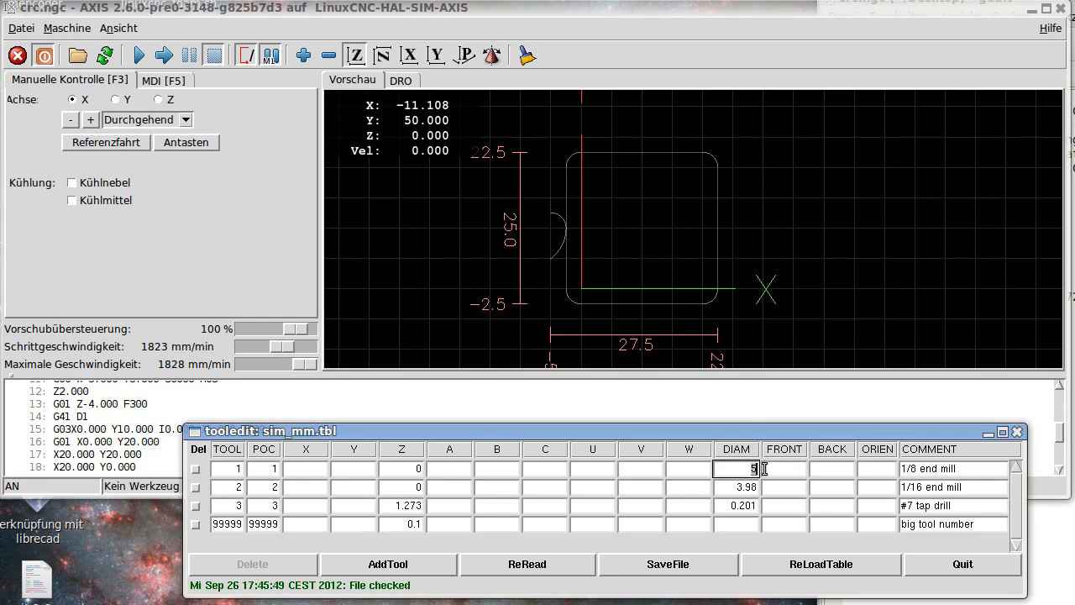
- Set tool 1's diameter to 4, save the tool table, and reload it in AXIS
{"action": "type", "text": "4"}
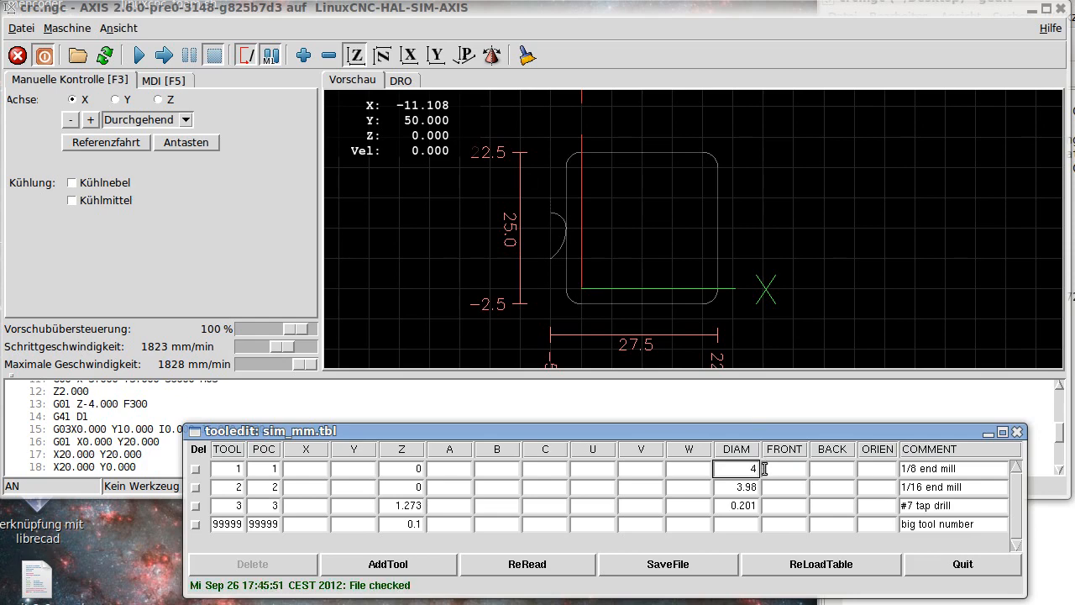
{"action": "left_click", "coordinate": [708, 567]}
{"action": "left_click", "coordinate": [23, 30]}
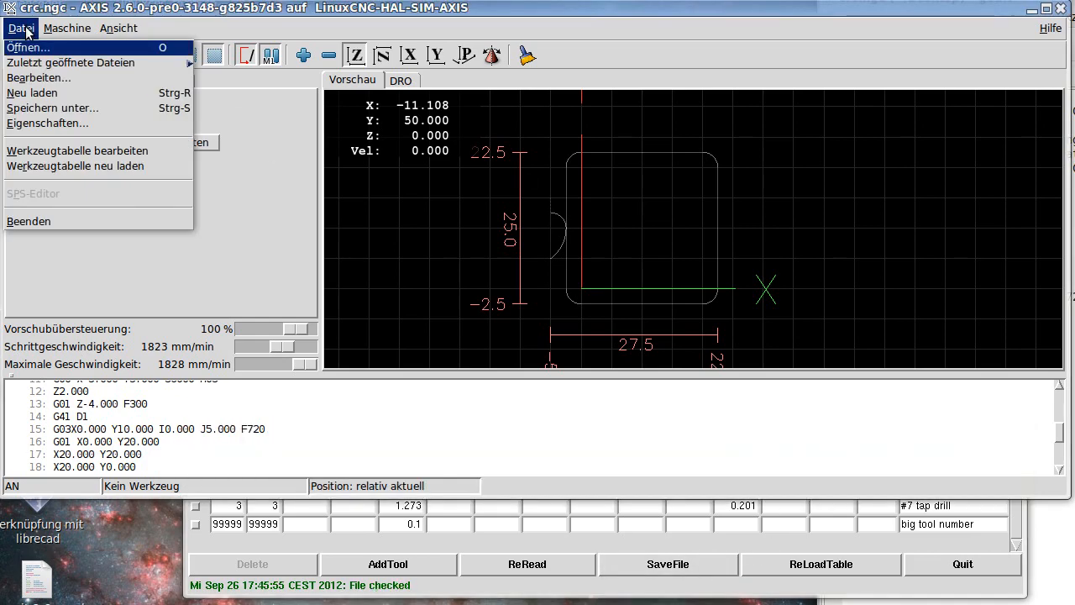
{"action": "left_click", "coordinate": [52, 165]}
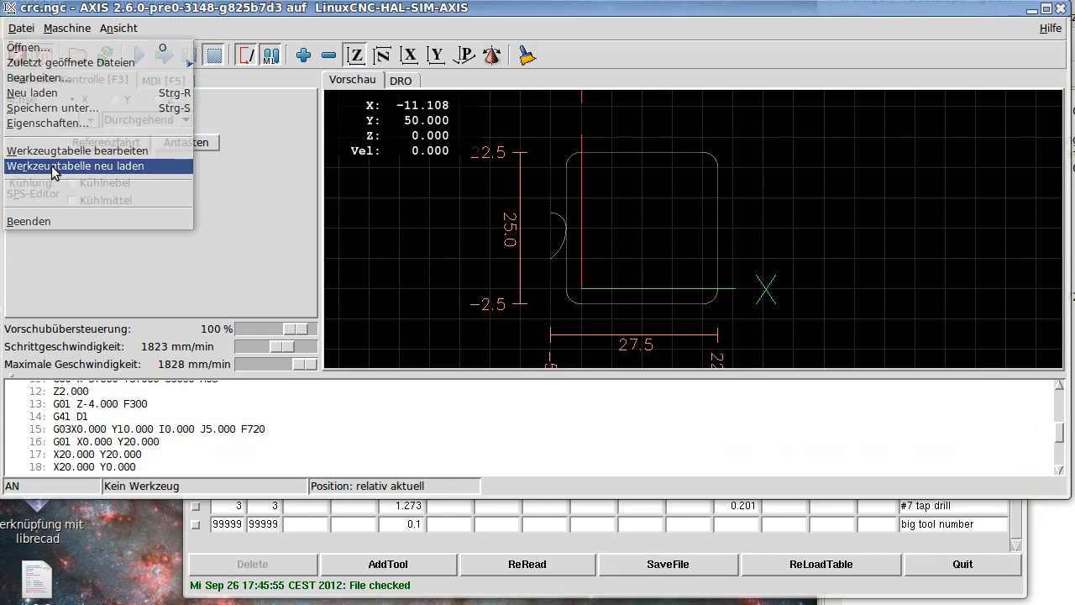
- Reload crc.ngc with the changed tool diameter and review the toolpath and program lines
{"action": "left_click", "coordinate": [21, 28]}
{"action": "left_click", "coordinate": [42, 97]}
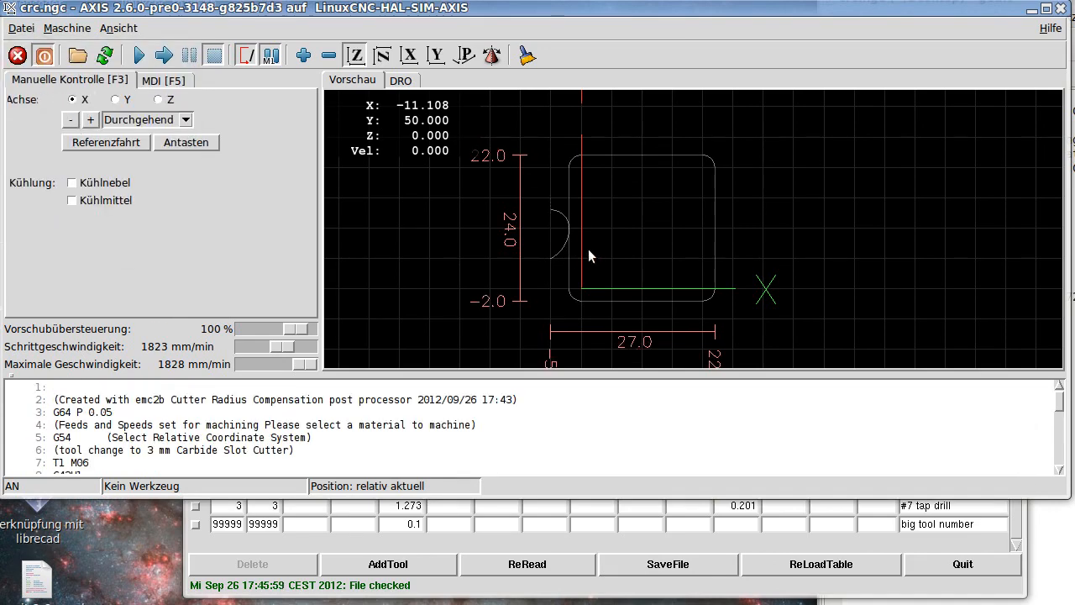
{"action": "scroll", "coordinate": [630, 225], "scroll_direction": "up", "scroll_amount": 3}
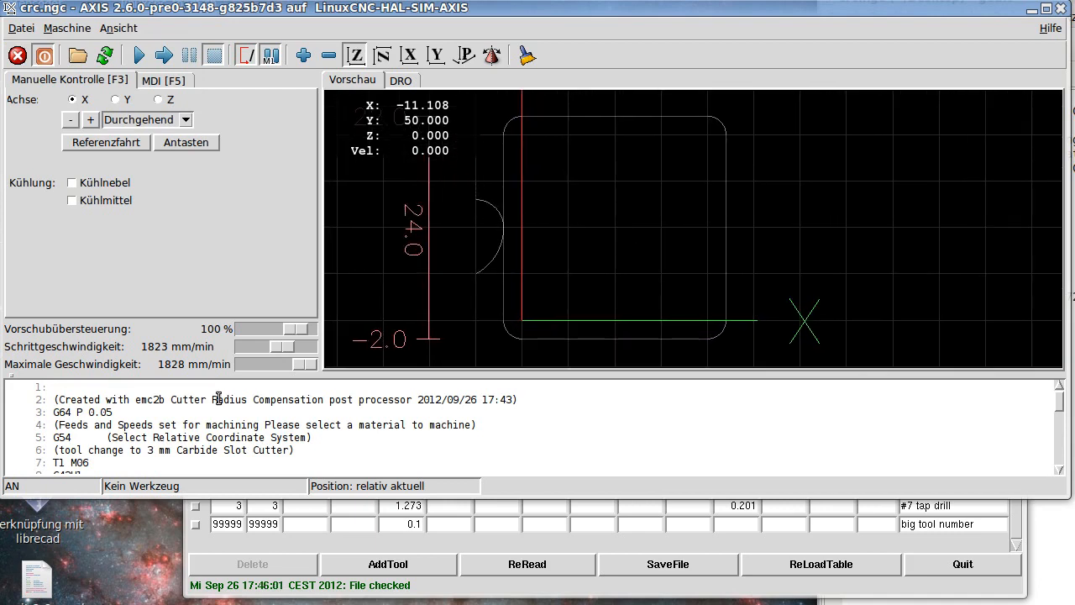
{"action": "scroll", "coordinate": [218, 398], "scroll_direction": "down", "scroll_amount": 4}
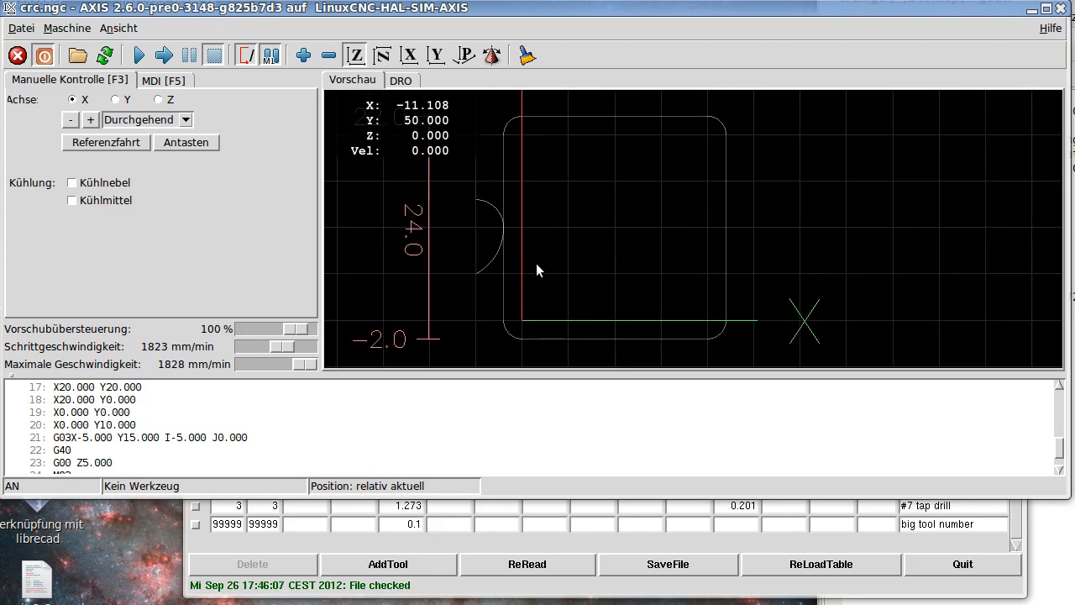
- In gedit, duplicate the crc.ngc block from (Sketch) through G00 Z5.000 directly below the original, before M02
{"action": "left_click", "coordinate": [1073, 354]}
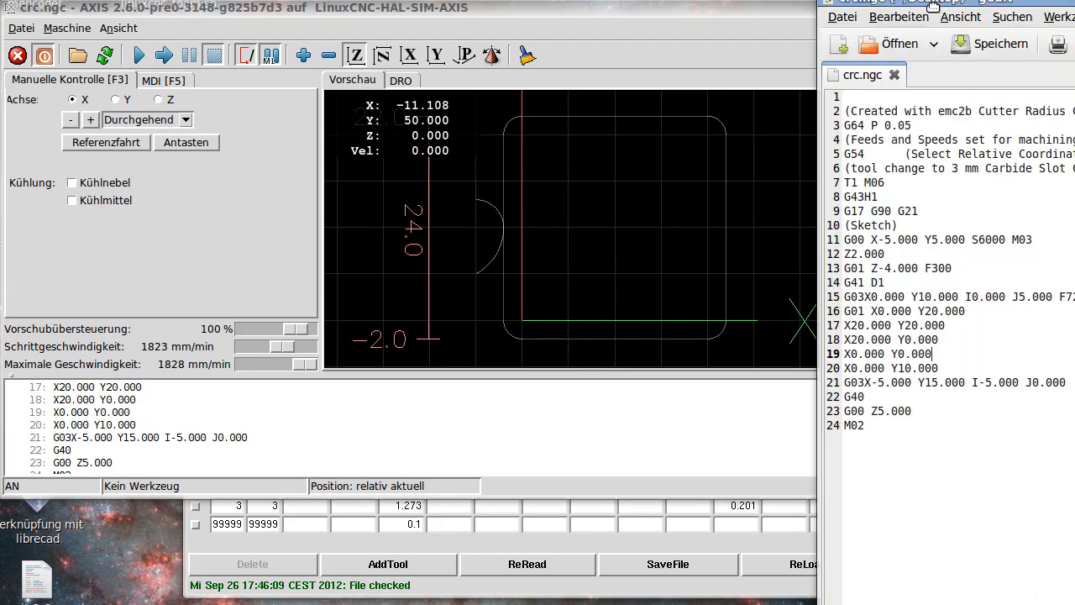
{"action": "left_click_drag", "start_coordinate": [928, 7], "coordinate": [520, 32]}
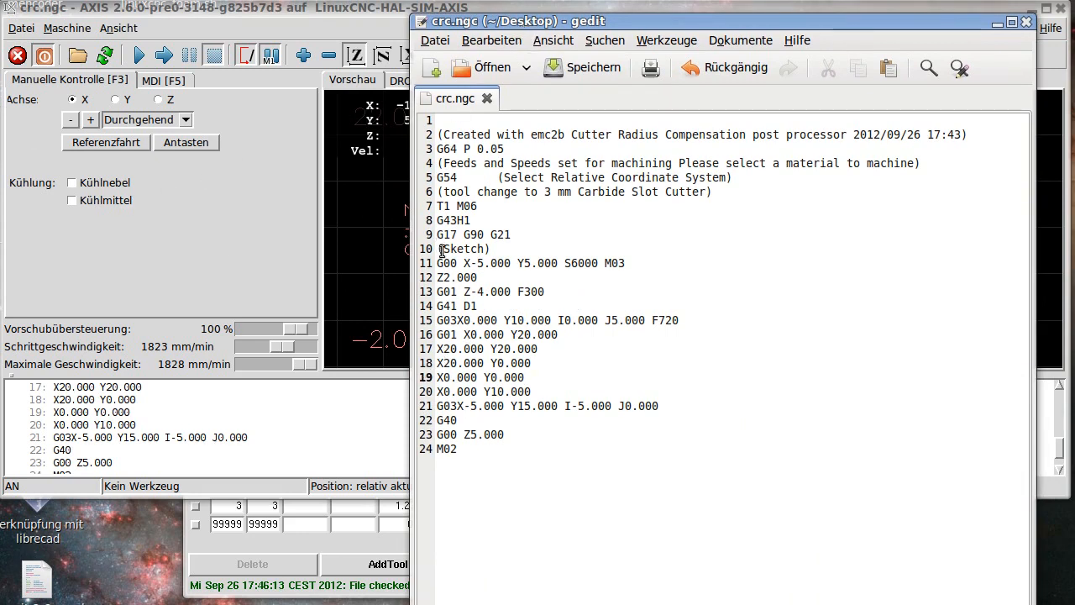
{"action": "left_click_drag", "start_coordinate": [438, 248], "coordinate": [591, 434]}
{"action": "key", "text": "ctrl+c"}
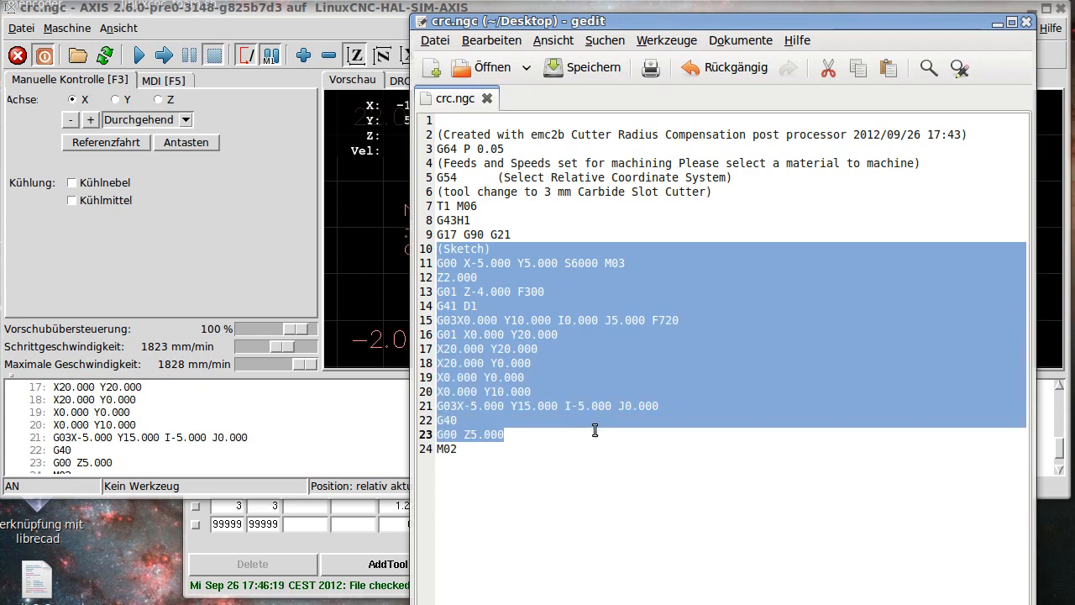
{"action": "left_click", "coordinate": [522, 437]}
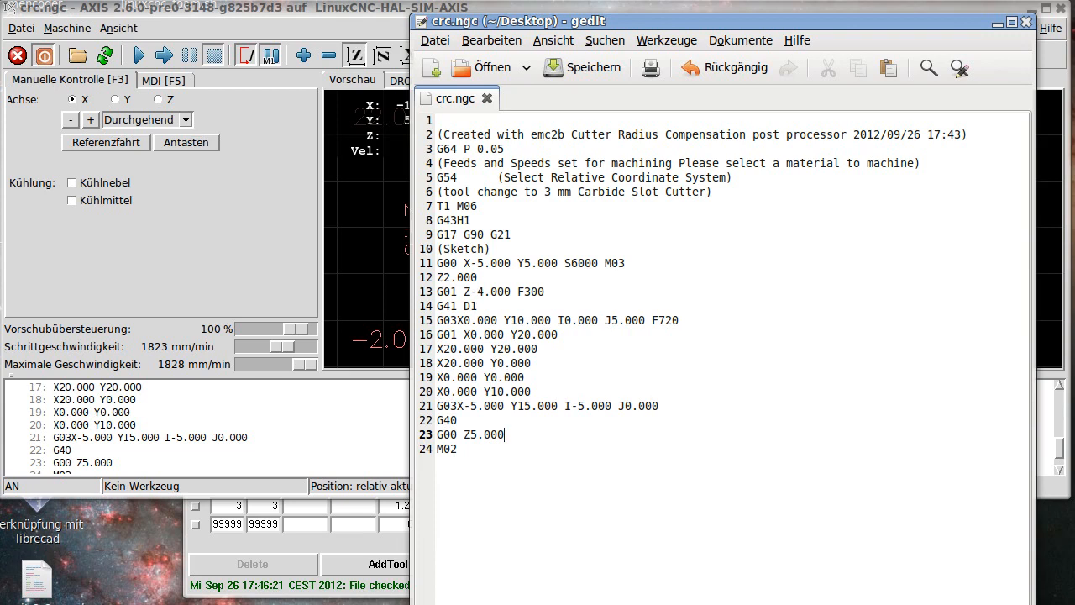
{"action": "key", "text": "Return"}
{"action": "key", "text": "ctrl+v"}
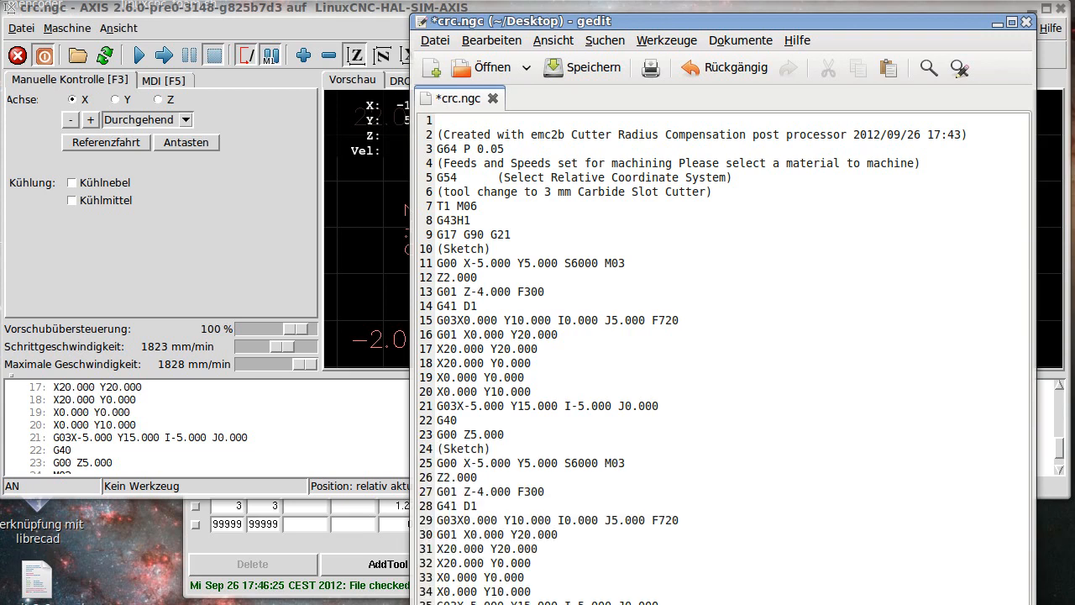
- Change the duplicated block's compensation line to G41 D2 and save crc.ngc
{"action": "left_click", "coordinate": [480, 506]}
{"action": "key", "text": "BackSpace"}
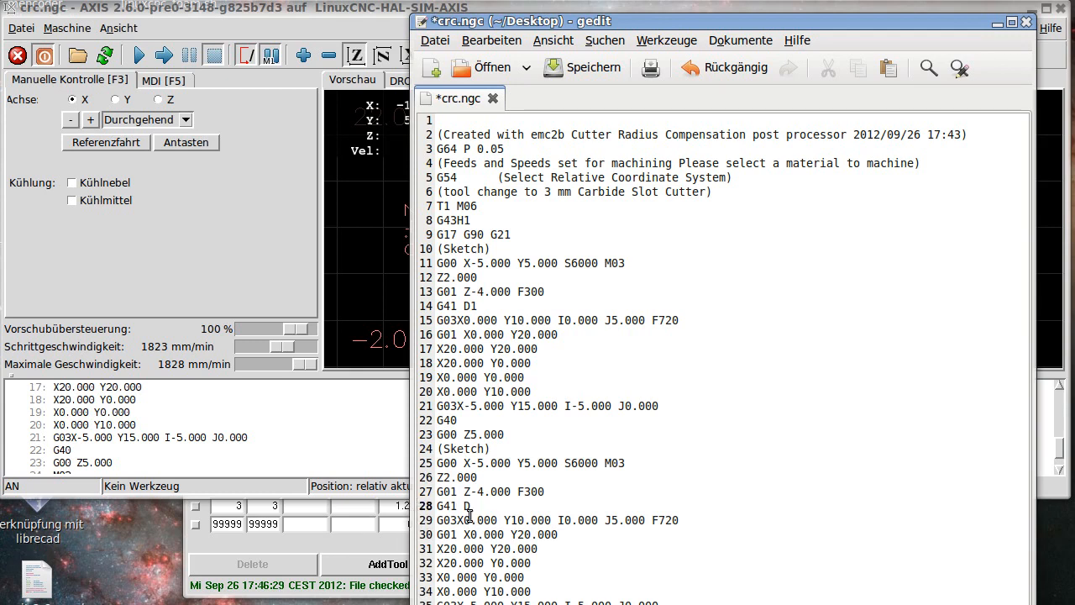
{"action": "type", "text": "2"}
{"action": "left_click", "coordinate": [584, 73]}
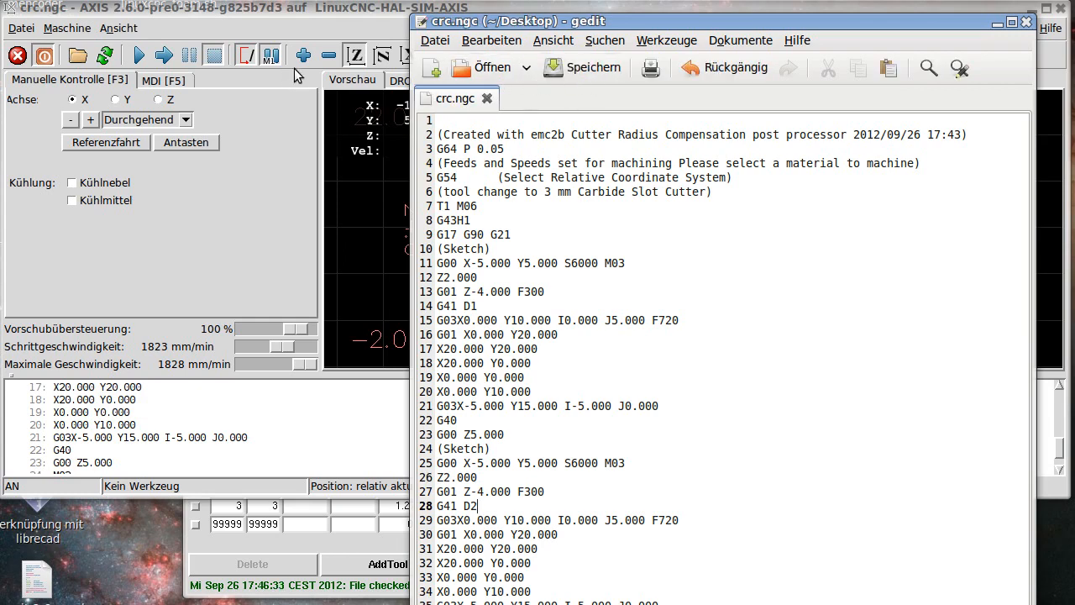
- Move the gedit window clear of the AXIS preview and reload the edited crc.ngc in AXIS
{"action": "left_click_drag", "start_coordinate": [497, 22], "coordinate": [926, 36]}
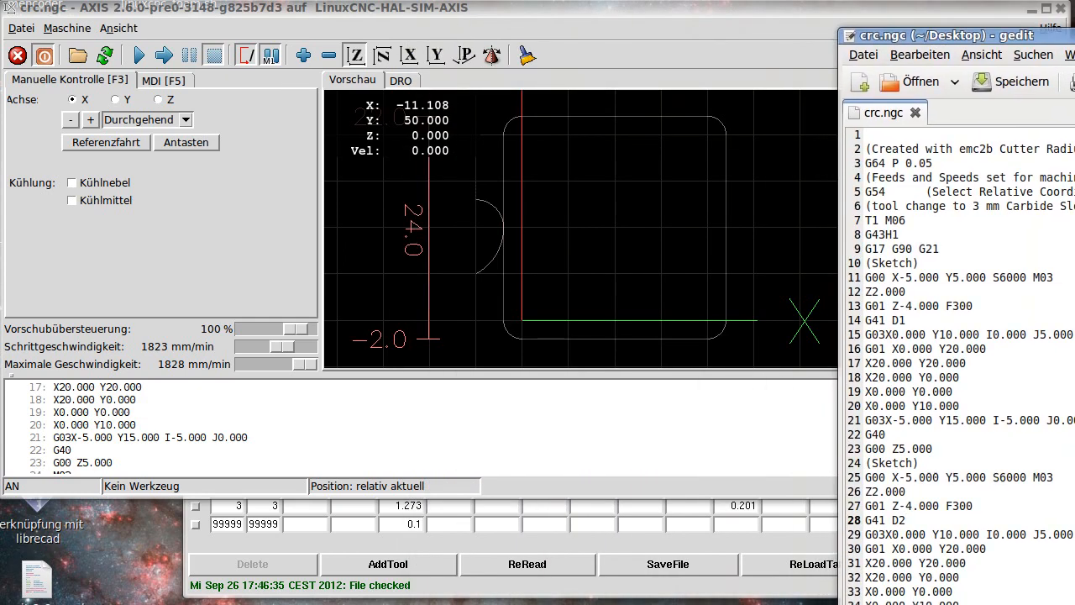
{"action": "left_click", "coordinate": [21, 28]}
{"action": "left_click", "coordinate": [42, 90]}
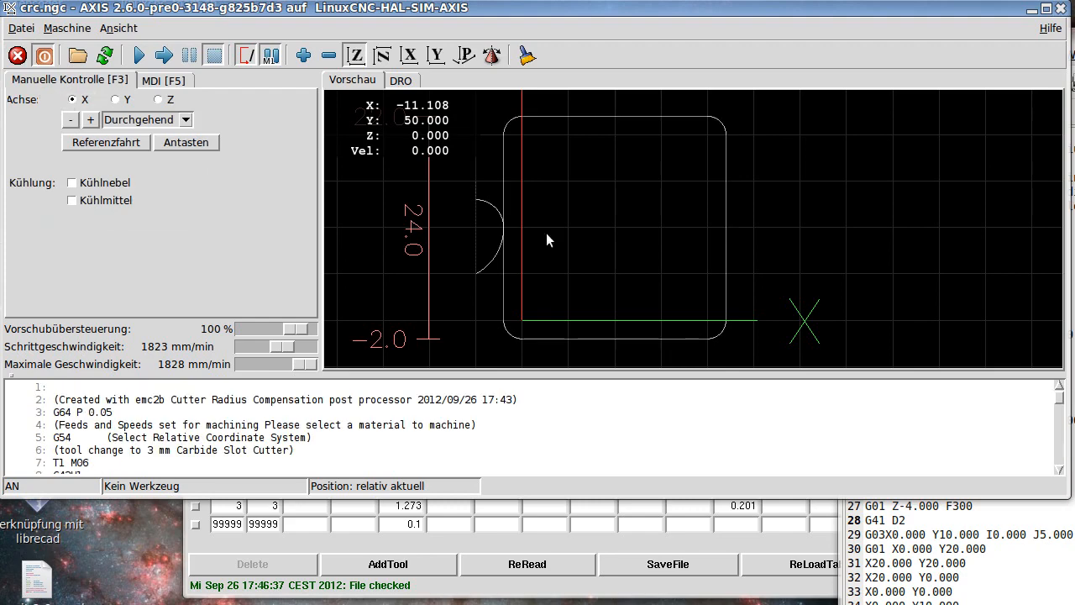
- Set tool 1's diameter to 7 in the sim_mm.tbl tool table and save the file
{"action": "left_click", "coordinate": [527, 563]}
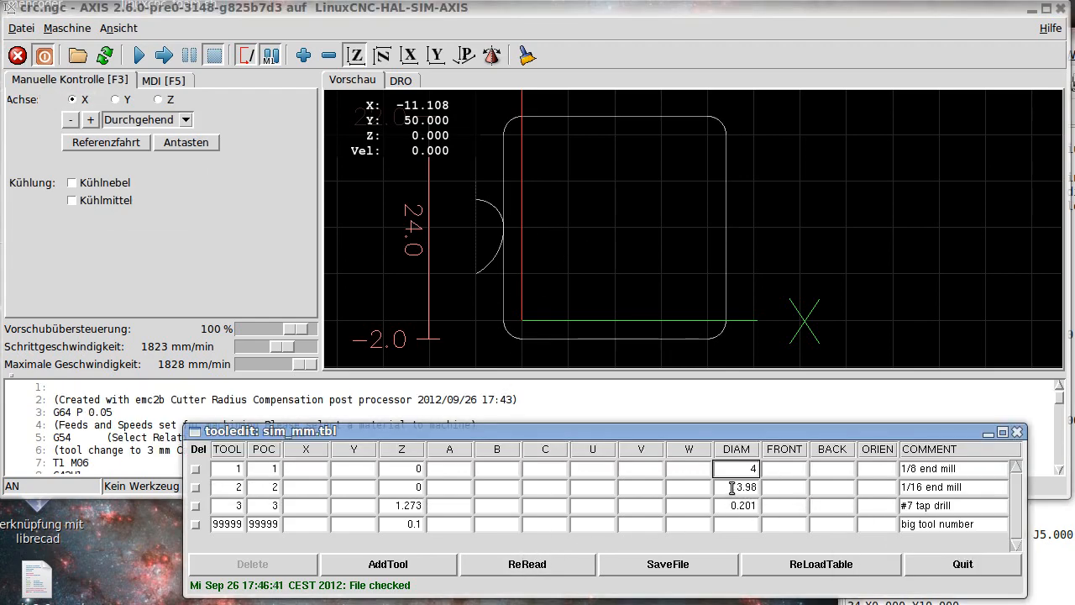
{"action": "double_click", "coordinate": [751, 472]}
{"action": "type", "text": "7"}
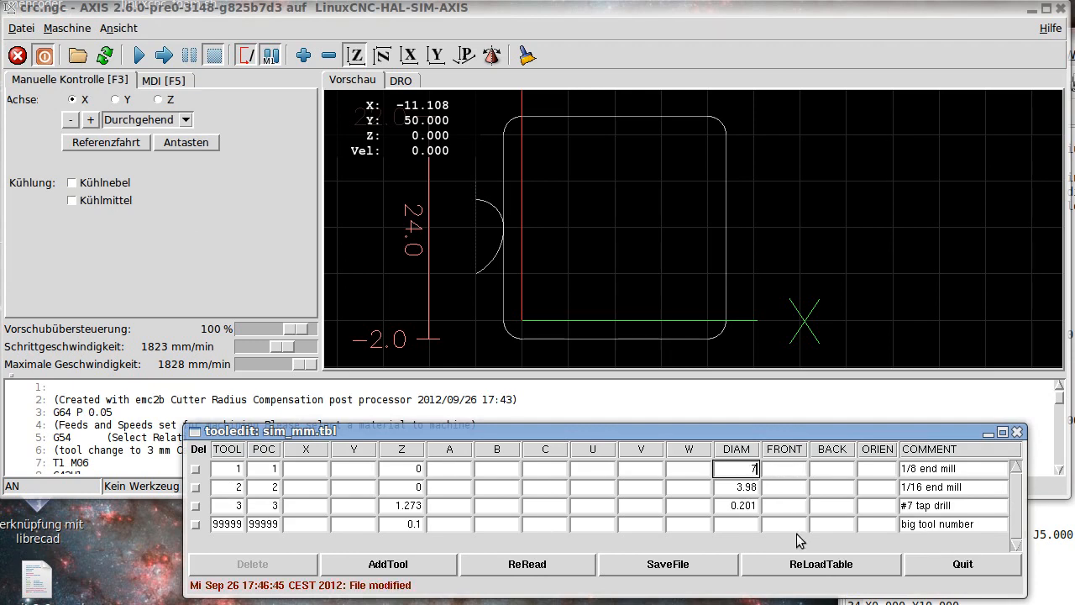
{"action": "left_click", "coordinate": [677, 567]}
{"action": "left_click", "coordinate": [677, 567]}
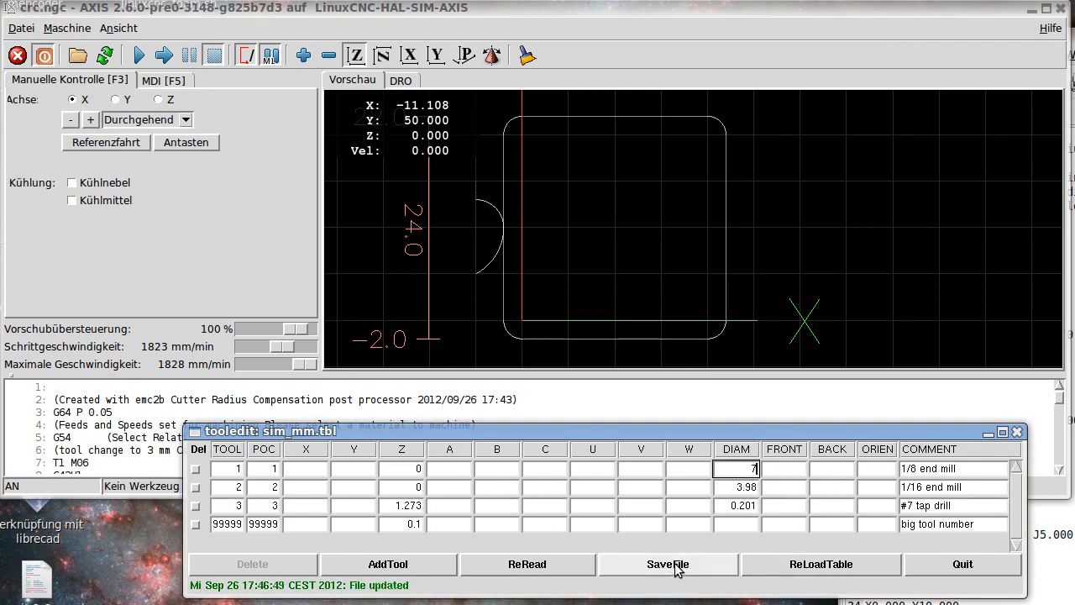
- Reload the tool table in AXIS, followed by the crc.ngc program, to regenerate the toolpath preview
{"action": "left_click", "coordinate": [21, 27]}
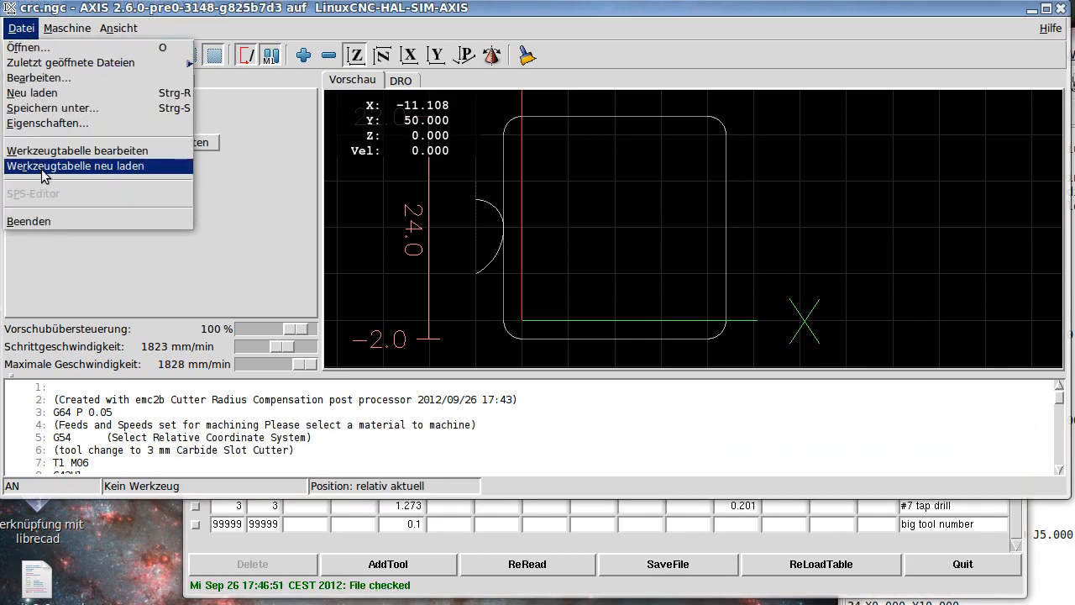
{"action": "left_click", "coordinate": [75, 165]}
{"action": "left_click", "coordinate": [23, 30]}
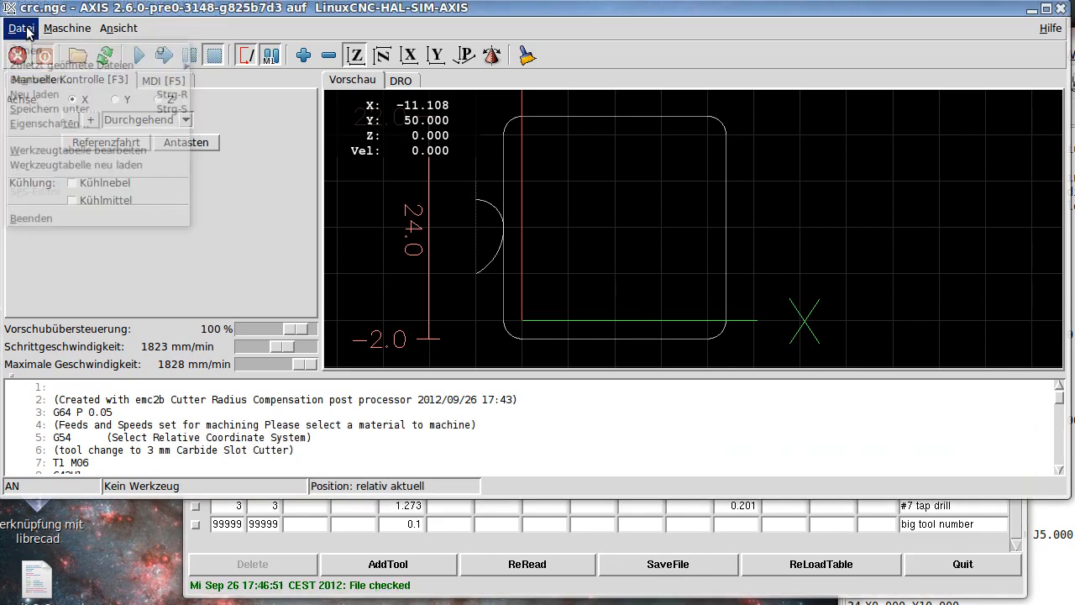
{"action": "left_click", "coordinate": [34, 94]}
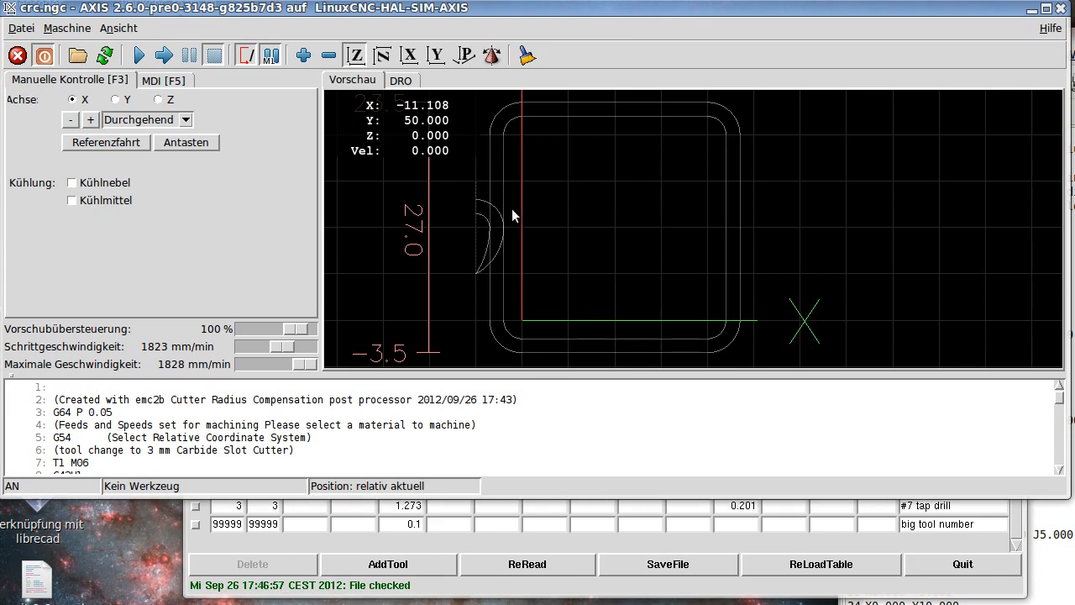
- Compare the tool 1 and tool 2 diameters with the two previewed contours and the G41 D1 and G41 D2 program lines
{"action": "left_click", "coordinate": [541, 561]}
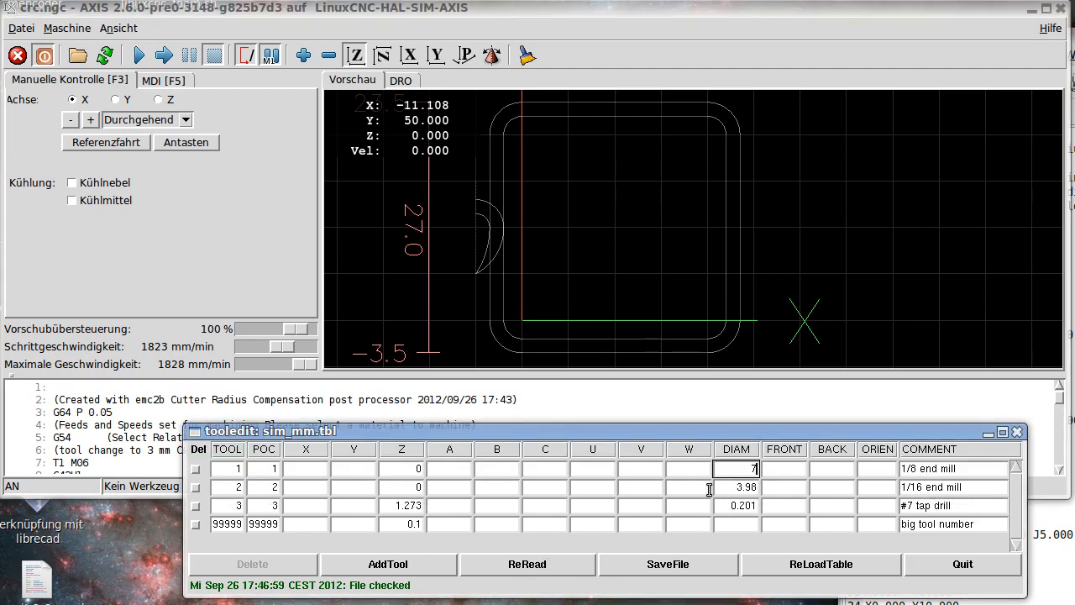
{"action": "left_click_drag", "start_coordinate": [326, 431], "coordinate": [276, 341]}
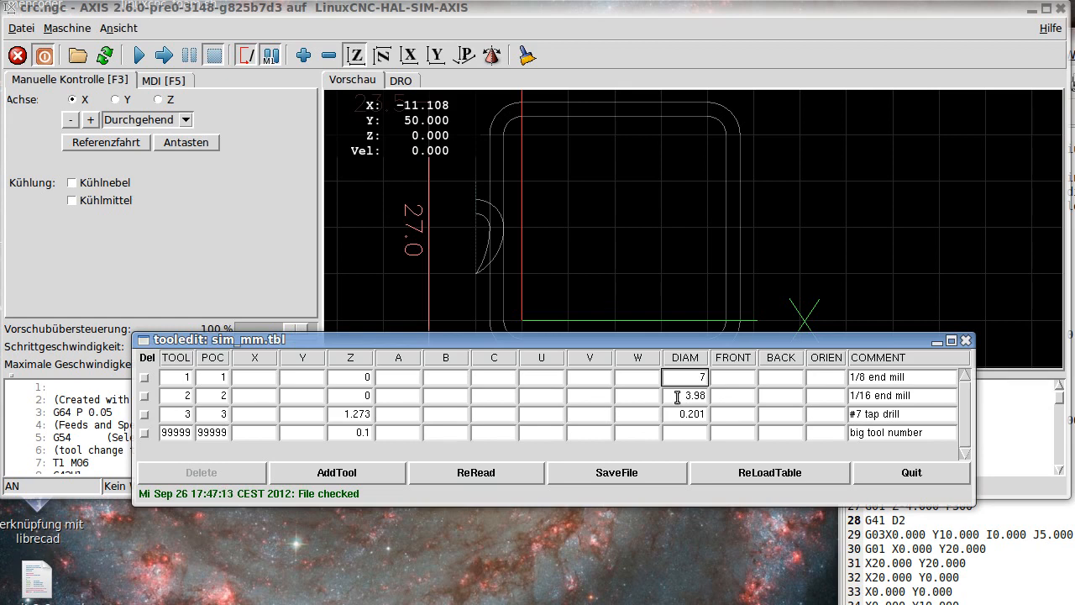
{"action": "scroll", "coordinate": [81, 432], "scroll_direction": "down", "scroll_amount": 2}
{"action": "scroll", "coordinate": [80, 436], "scroll_direction": "down", "scroll_amount": 1}
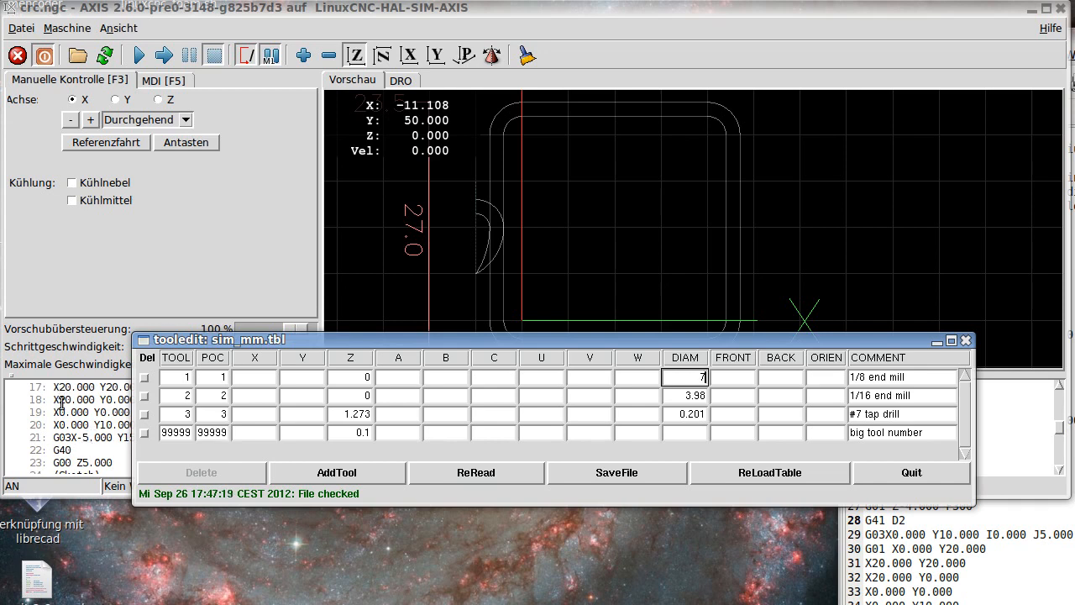
{"action": "scroll", "coordinate": [61, 439], "scroll_direction": "up", "scroll_amount": 3}
{"action": "scroll", "coordinate": [67, 442], "scroll_direction": "down", "scroll_amount": 3}
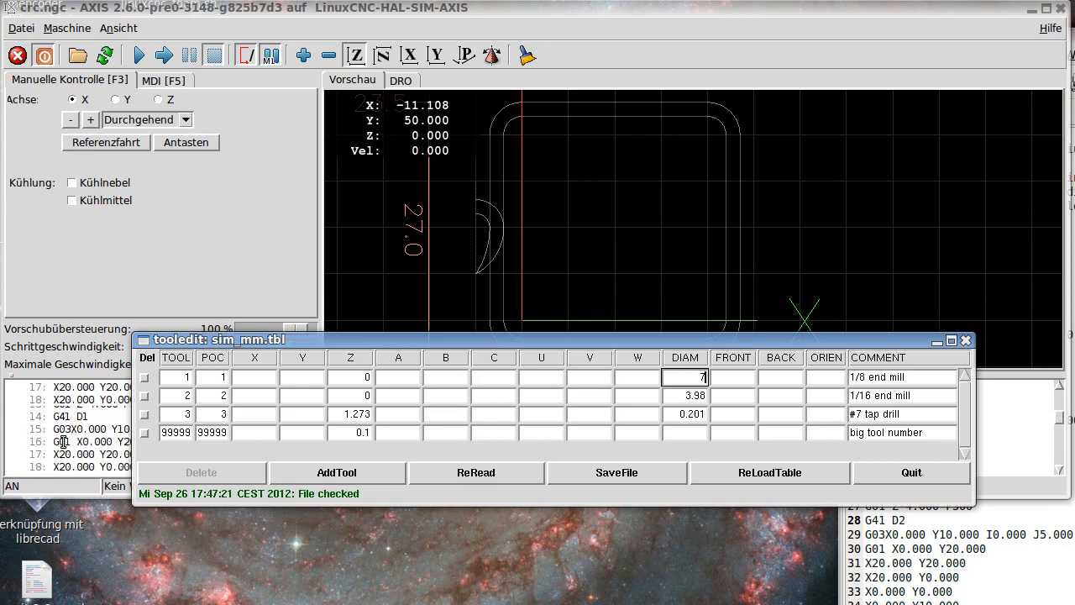
{"action": "left_click_drag", "start_coordinate": [310, 344], "coordinate": [291, 302]}
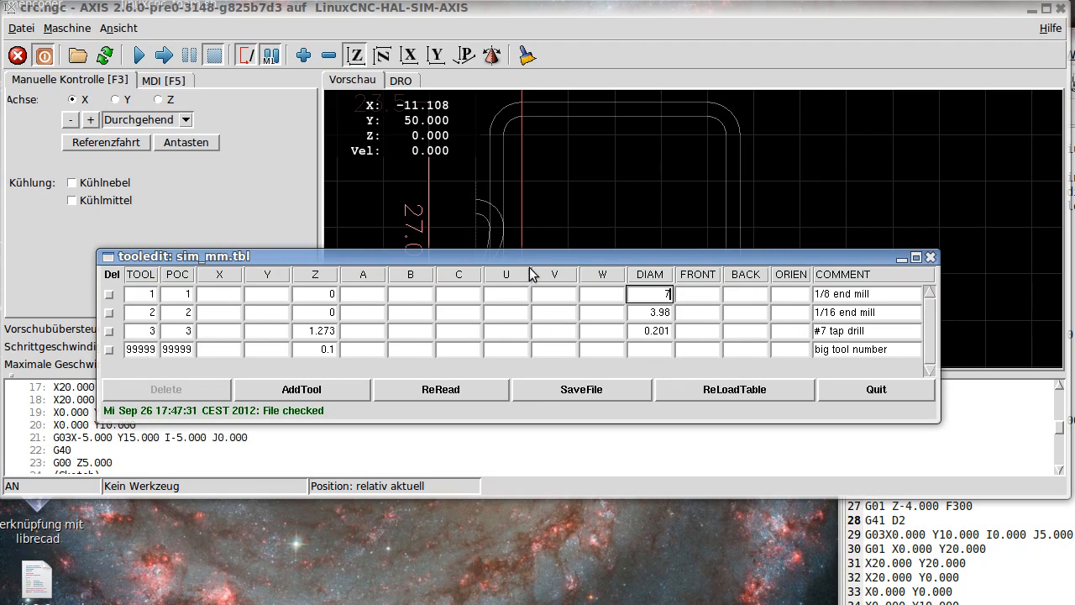
{"action": "left_click_drag", "start_coordinate": [527, 256], "coordinate": [544, 437]}
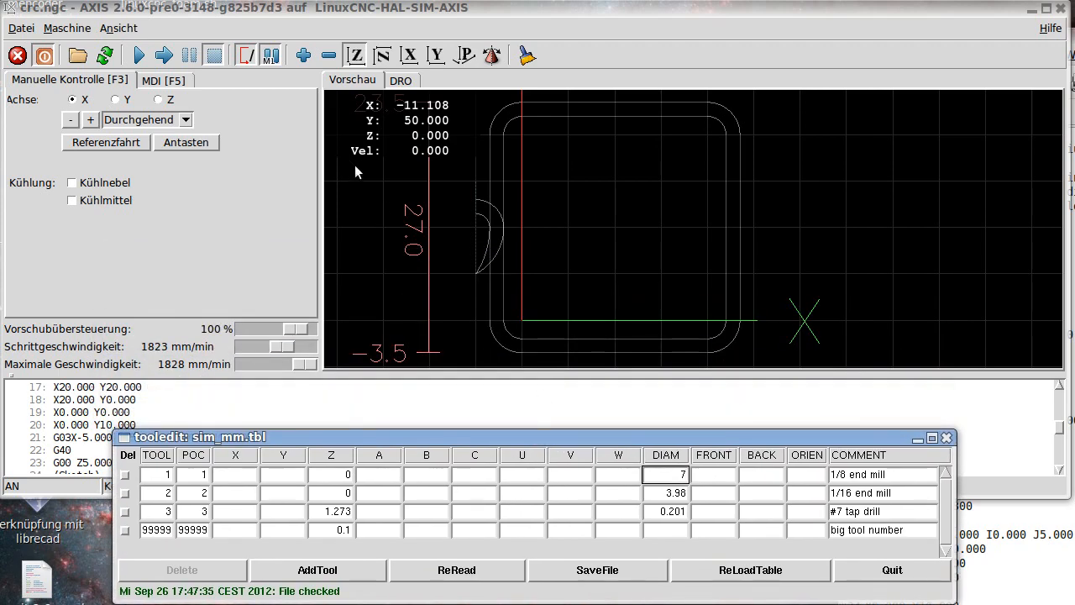
{"action": "left_click", "coordinate": [1016, 521]}
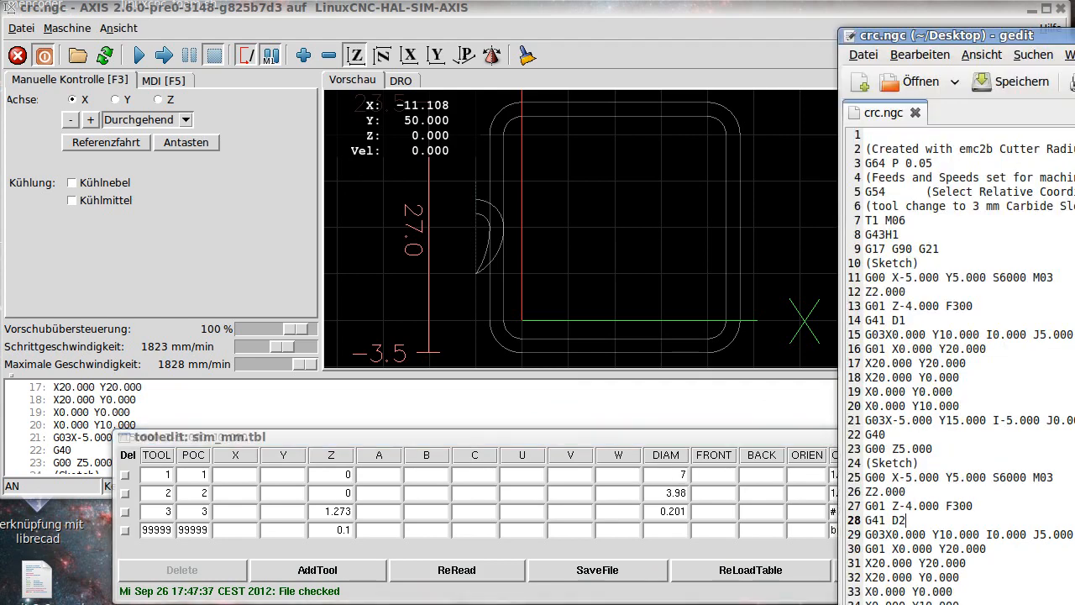